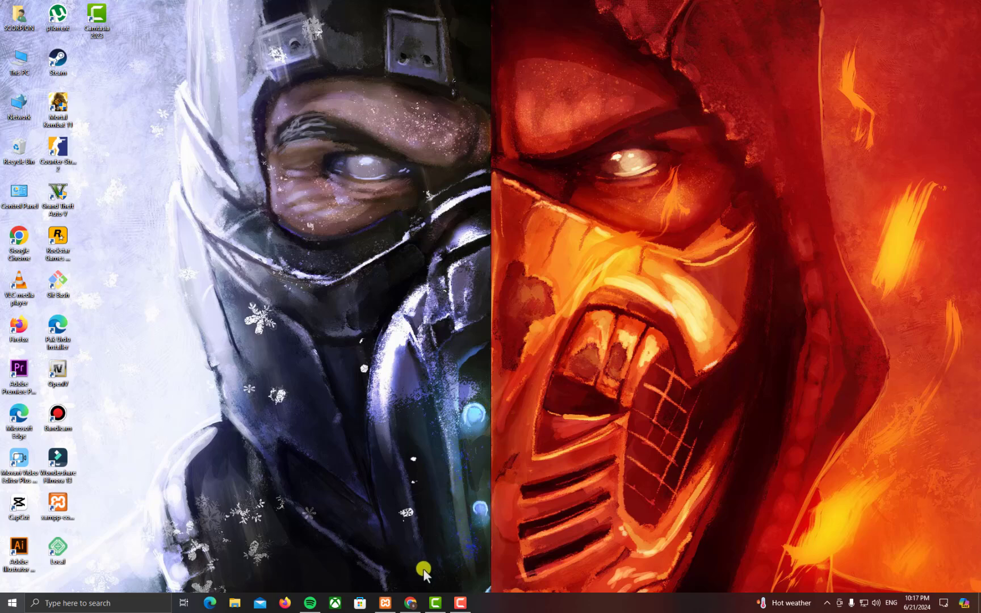
# Switch to Chrome, search Google for the Visual Portfolio plugin and open its WordPress.org page.
pyautogui.click(411, 601)
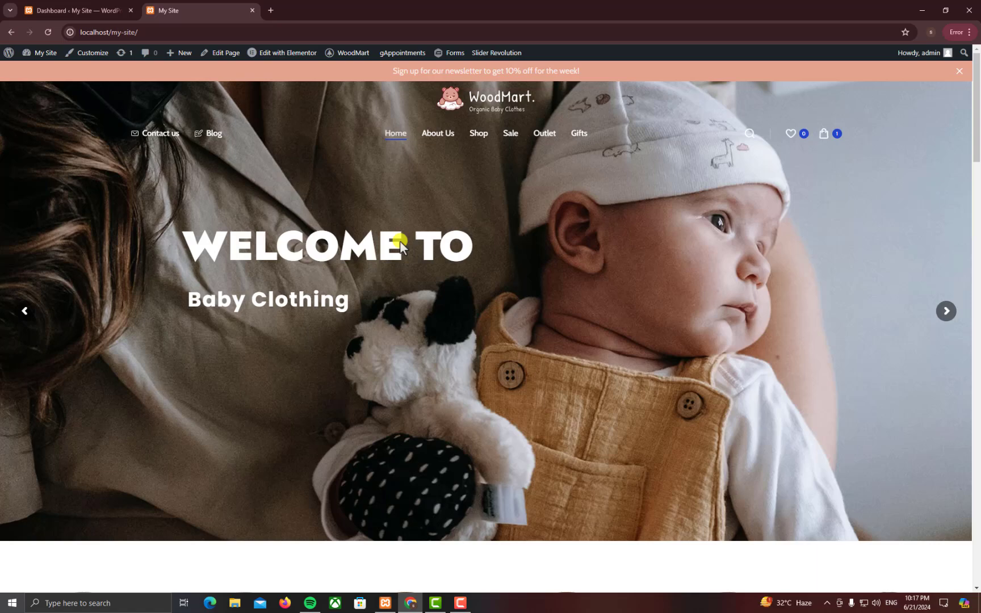
pyautogui.scroll(-5, 399, 241)
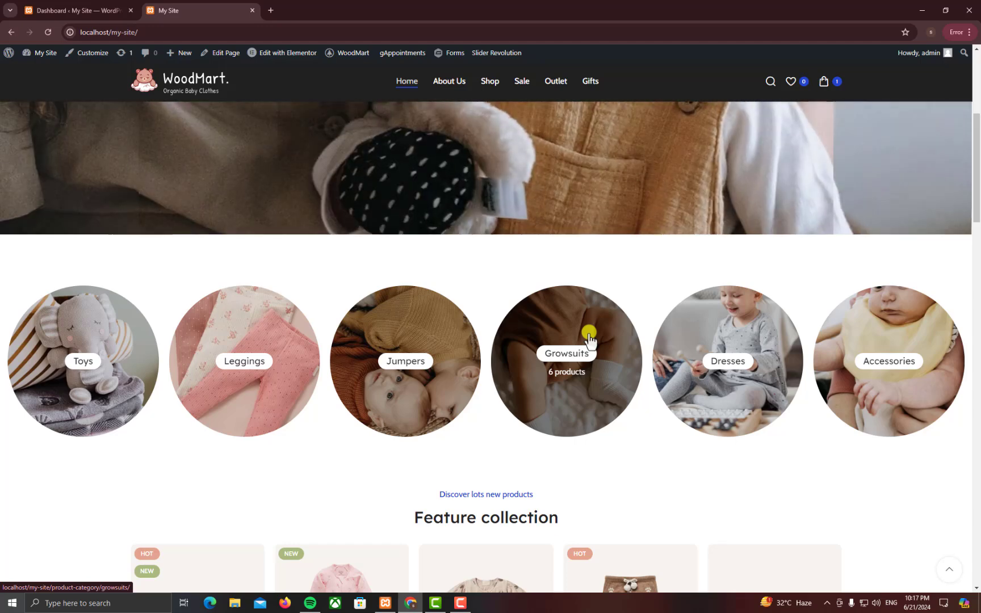
pyautogui.click(272, 10)
pyautogui.write('visual')
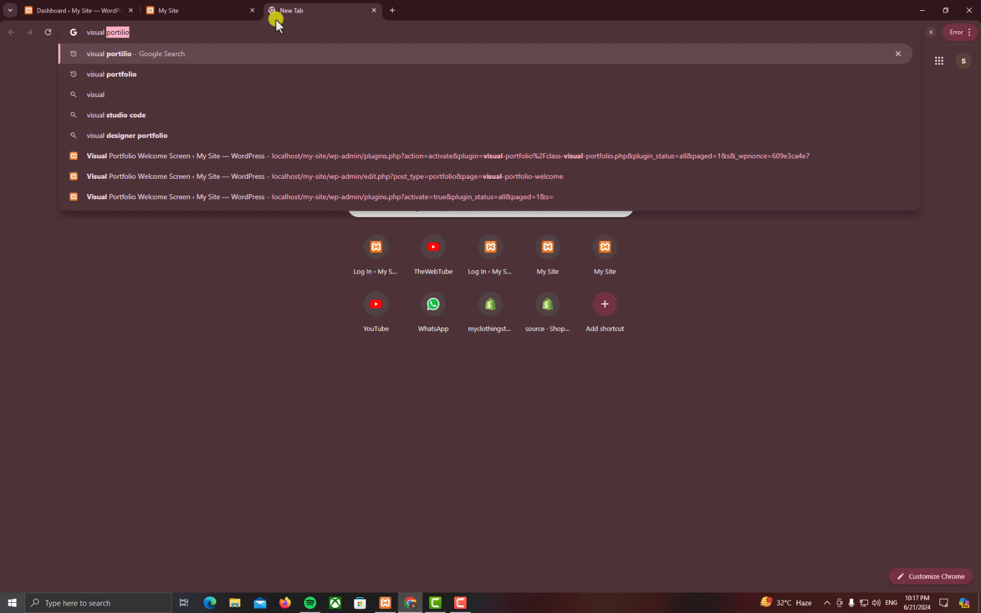
pyautogui.press('Return')
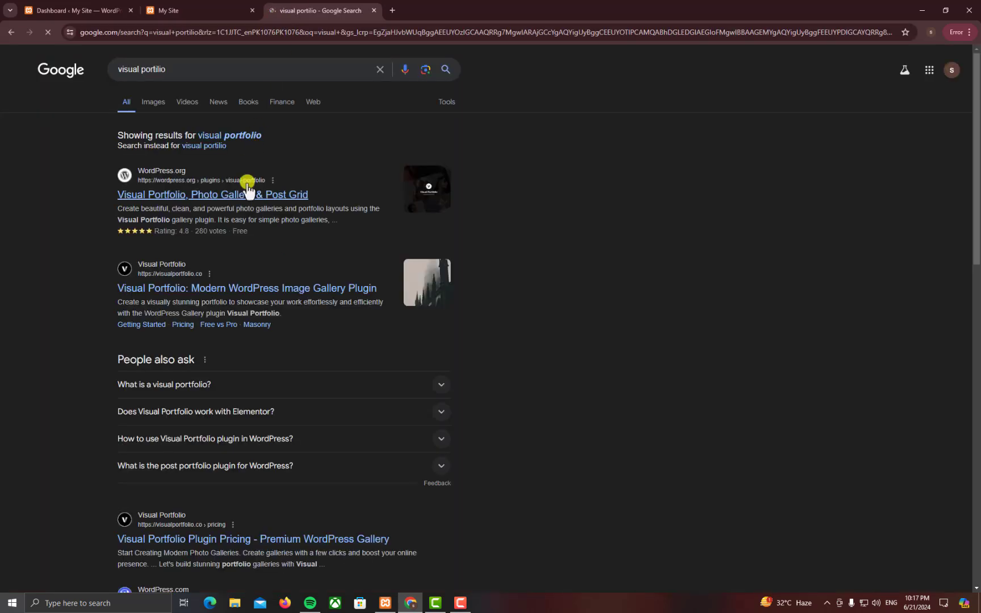
pyautogui.click(248, 192)
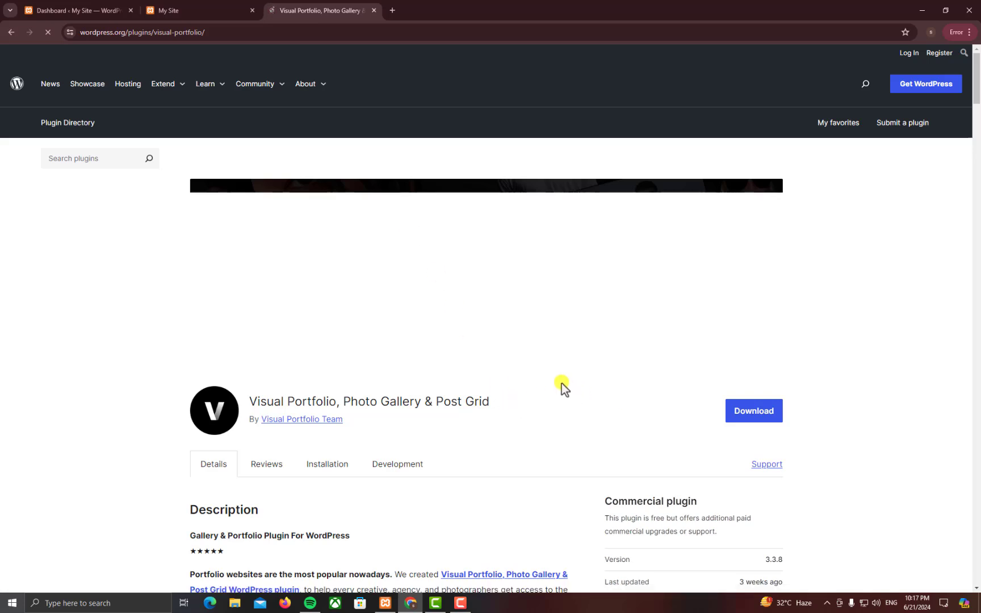
pyautogui.scroll(-2, 559, 378)
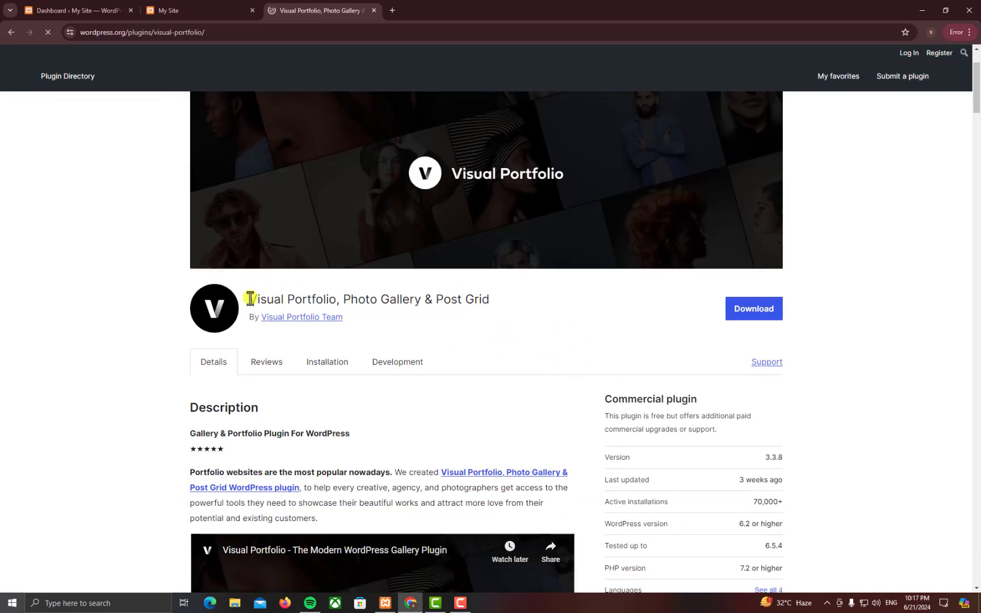
pyautogui.moveTo(250, 298); pyautogui.dragTo(558, 320)
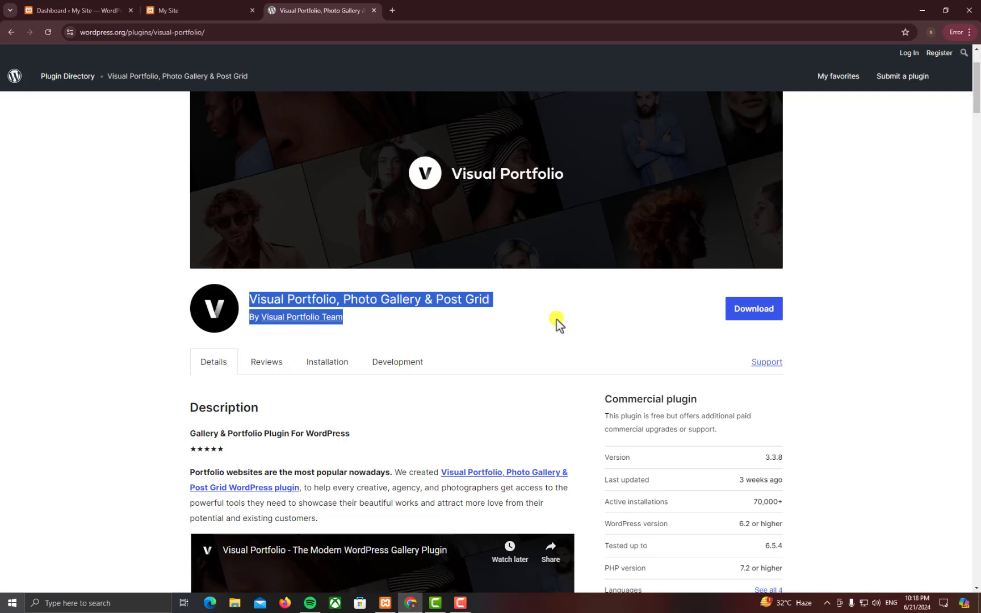
pyautogui.click(552, 321)
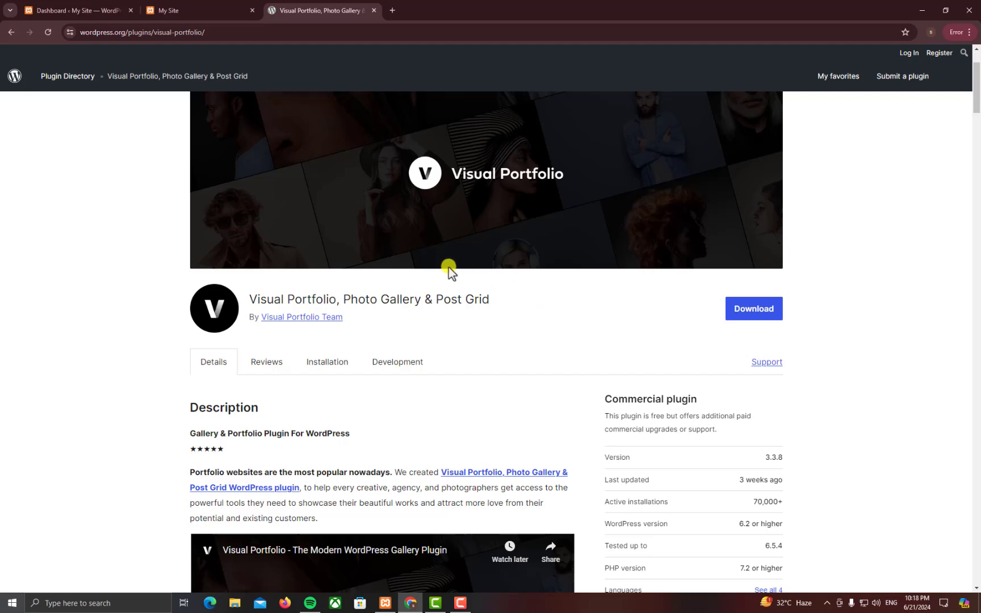
# Open the site's Plugins page in a new tab from the WordPress dashboard and close the plugin's WordPress.org page.
pyautogui.click(74, 10)
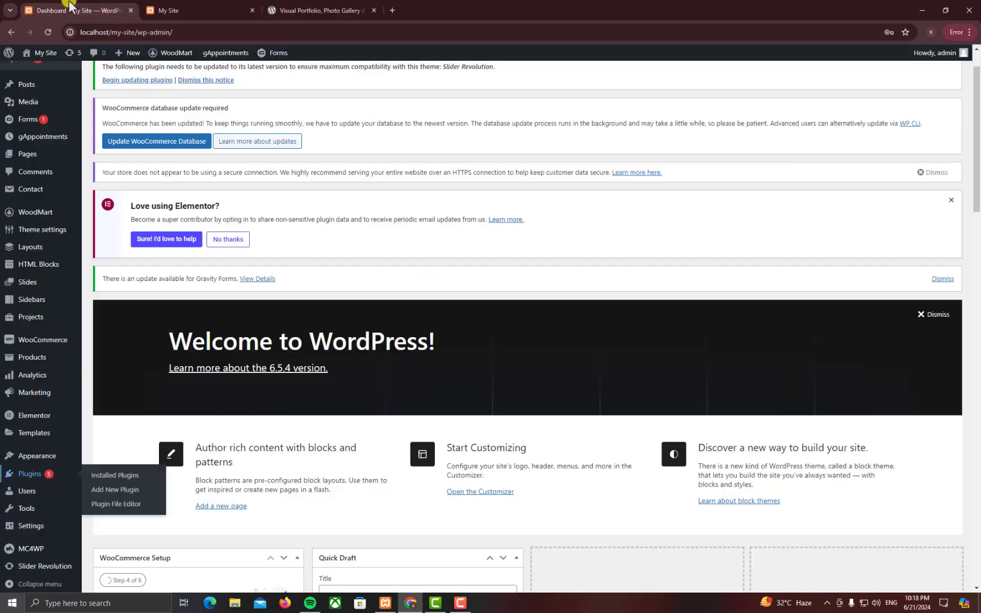
pyautogui.rightClick(54, 475)
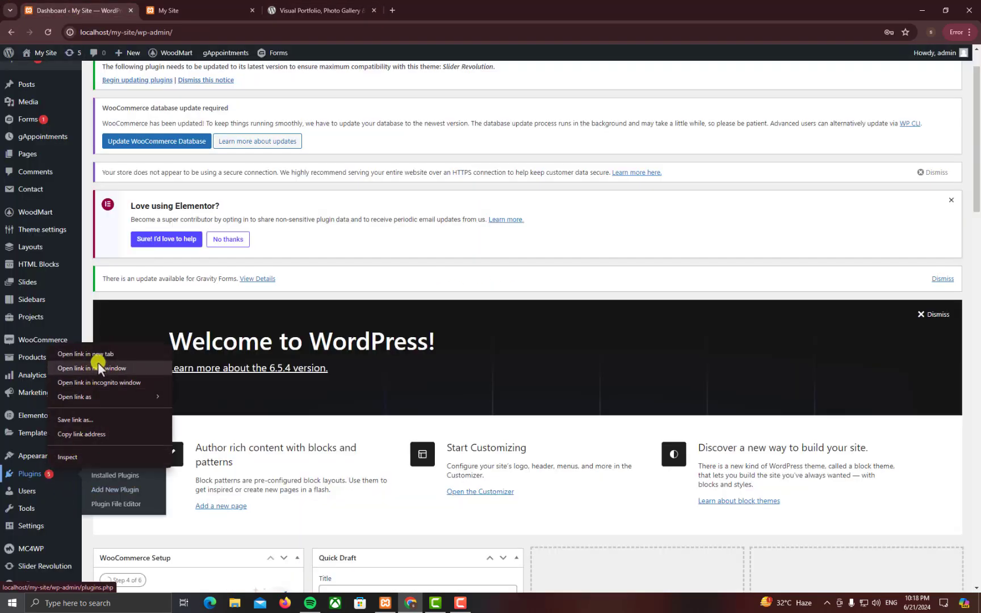
pyautogui.click(105, 350)
pyautogui.click(193, 11)
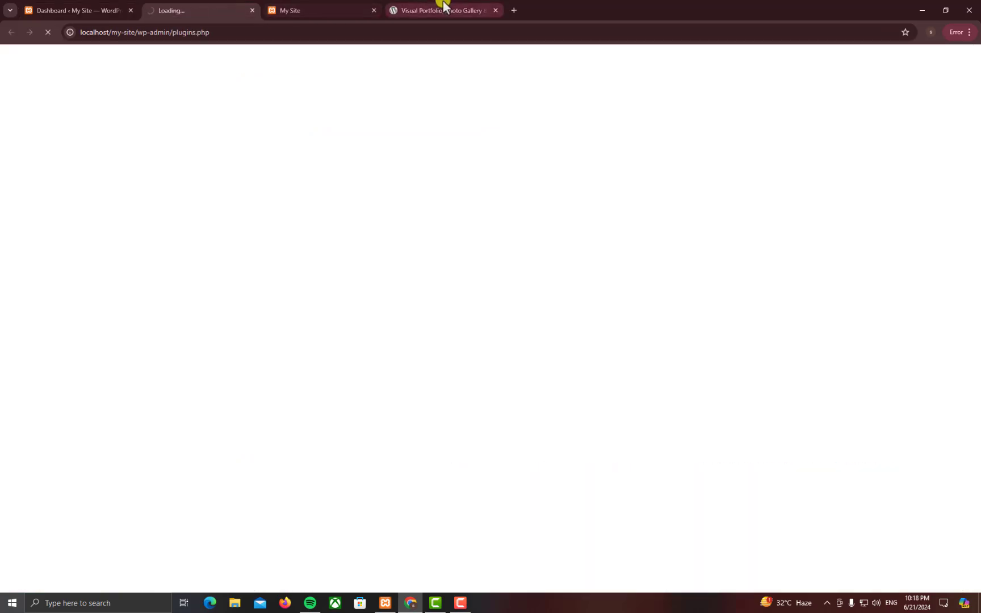
pyautogui.middleClick(454, 10)
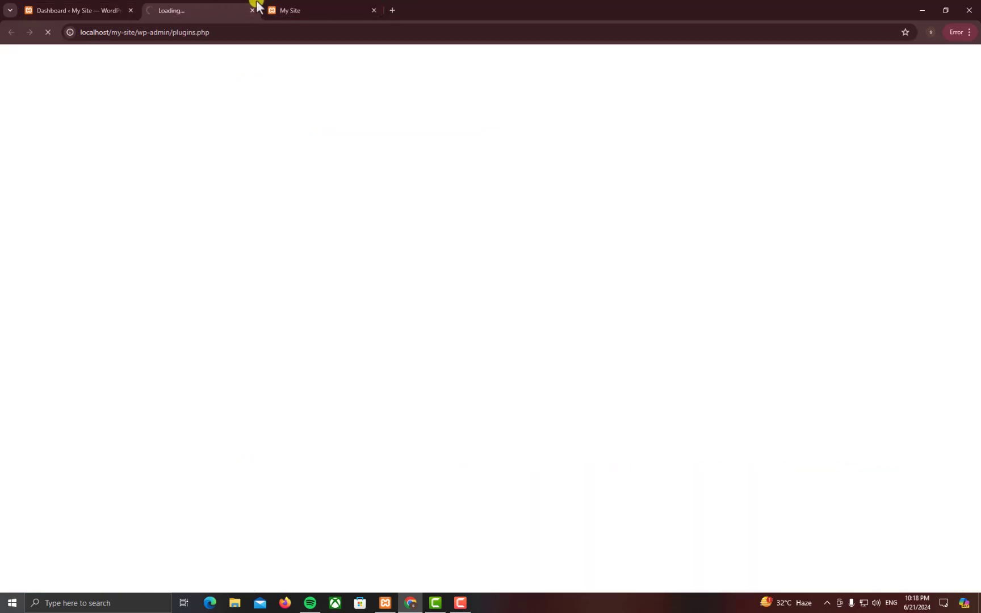
pyautogui.click(324, 8)
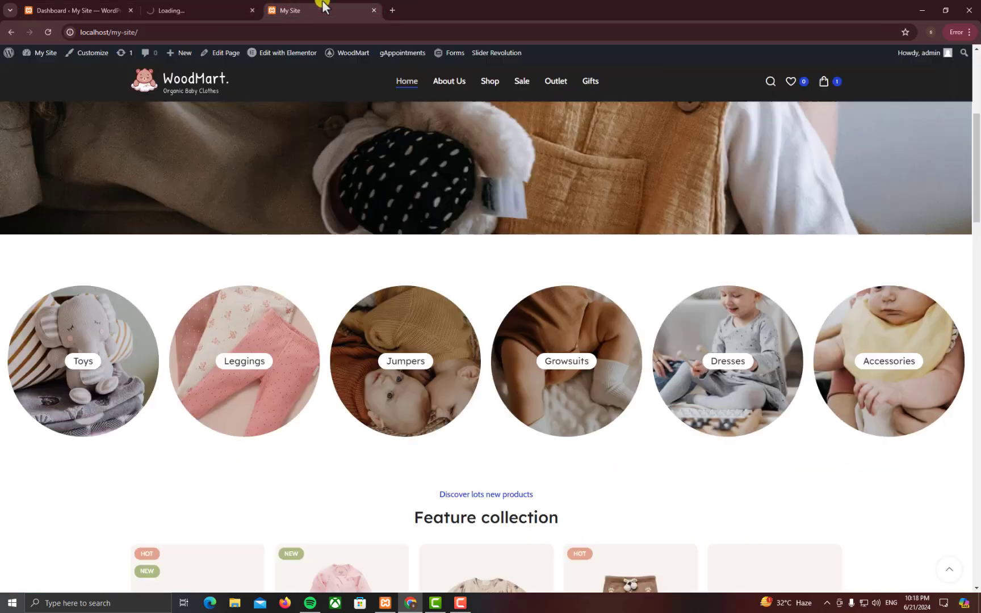
pyautogui.click(225, 7)
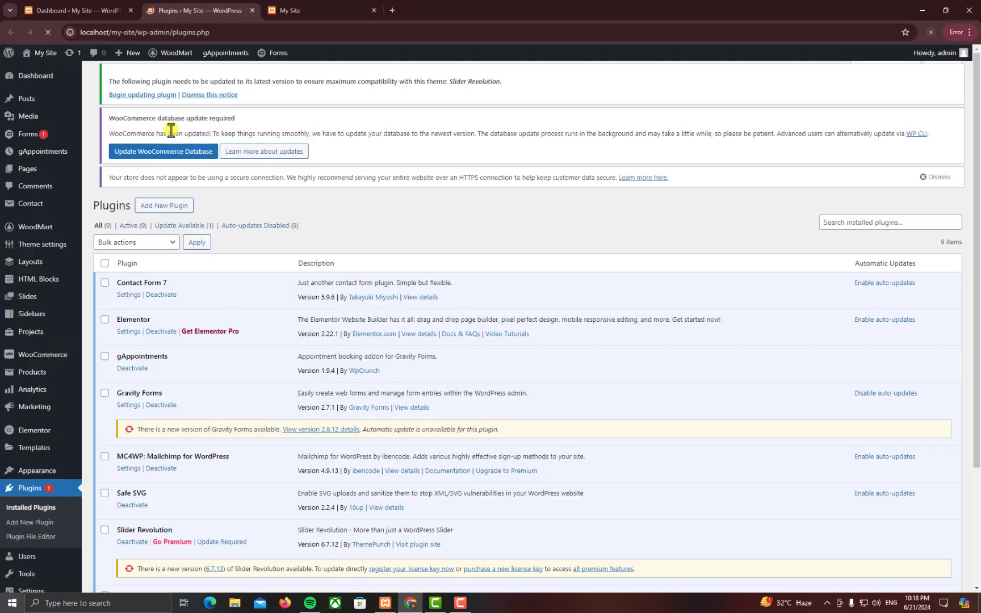
# Search the Add Plugins page for "visual portfolio", then install and activate Visual Portfolio, Photo Gallery & Post Grid.
pyautogui.click(183, 79)
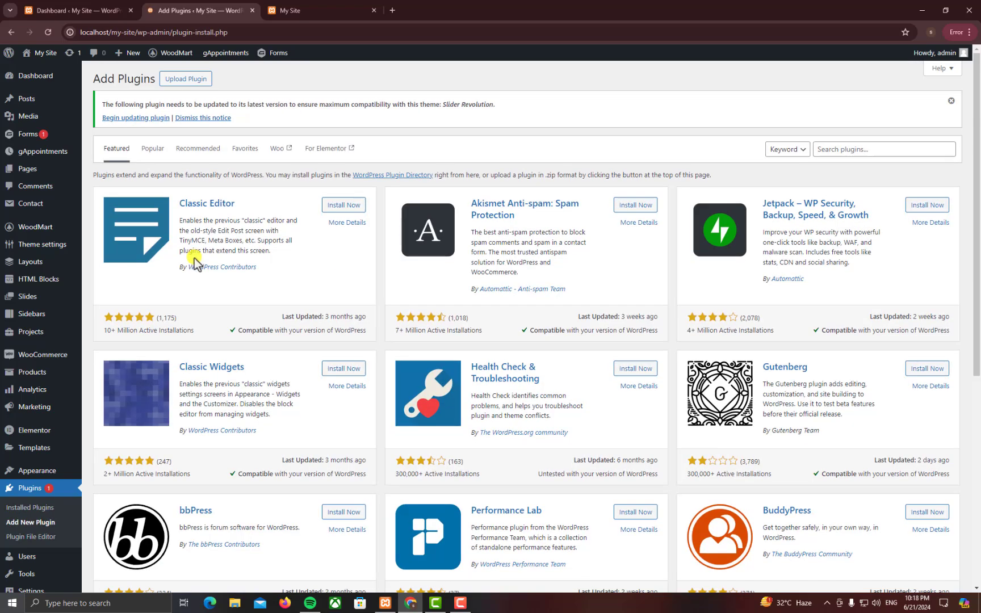
pyautogui.click(854, 151)
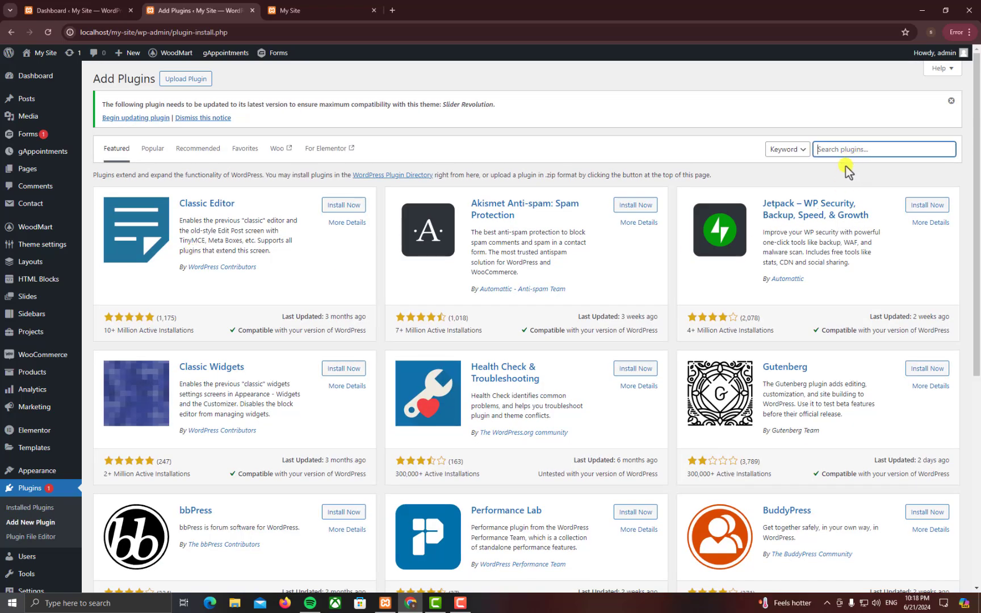
pyautogui.write('y')
pyautogui.write('isual portfolio')
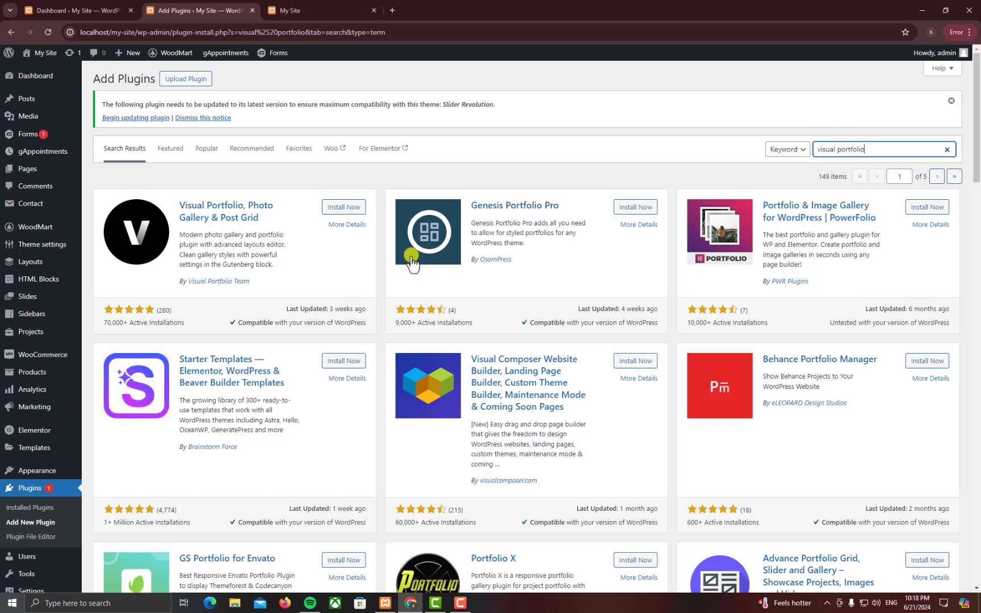
pyautogui.click(336, 210)
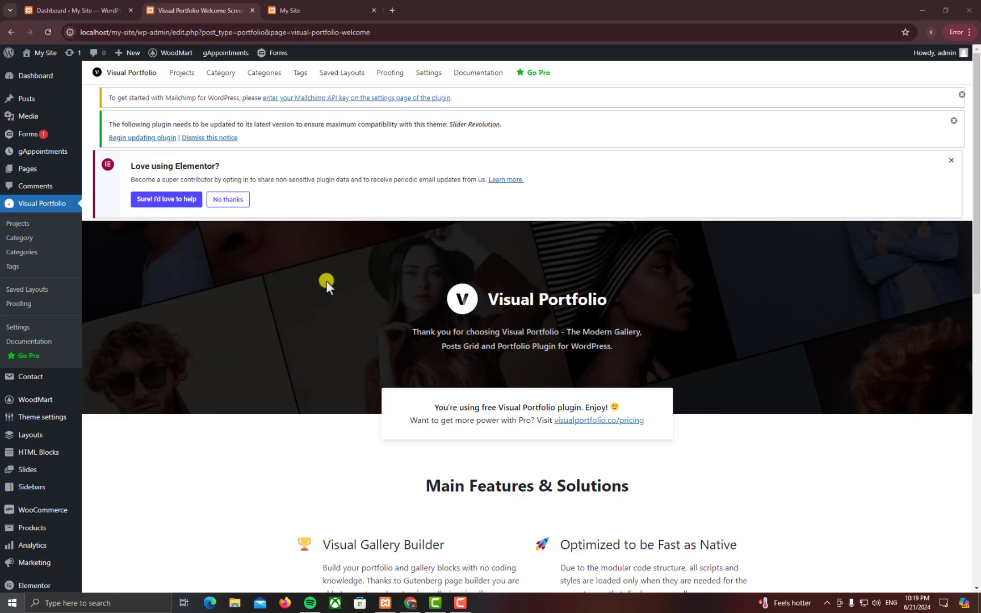
# Open Visual Portfolio's Saved Layouts and Settings pages in new tabs and view the General settings.
pyautogui.scroll(-3, 325, 275)
pyautogui.scroll(3, 322, 279)
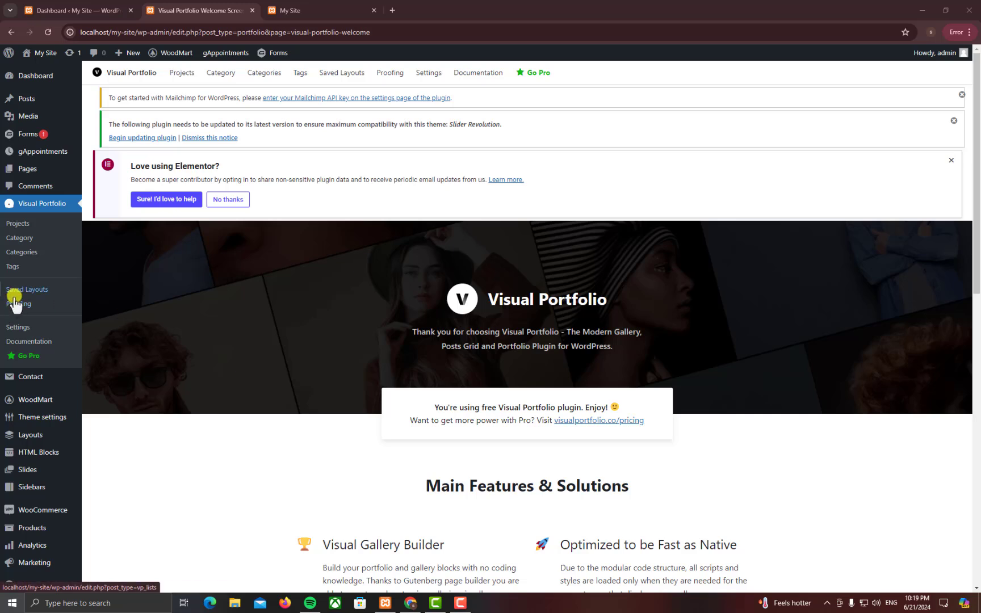
pyautogui.click(37, 293)
pyautogui.rightClick(50, 295)
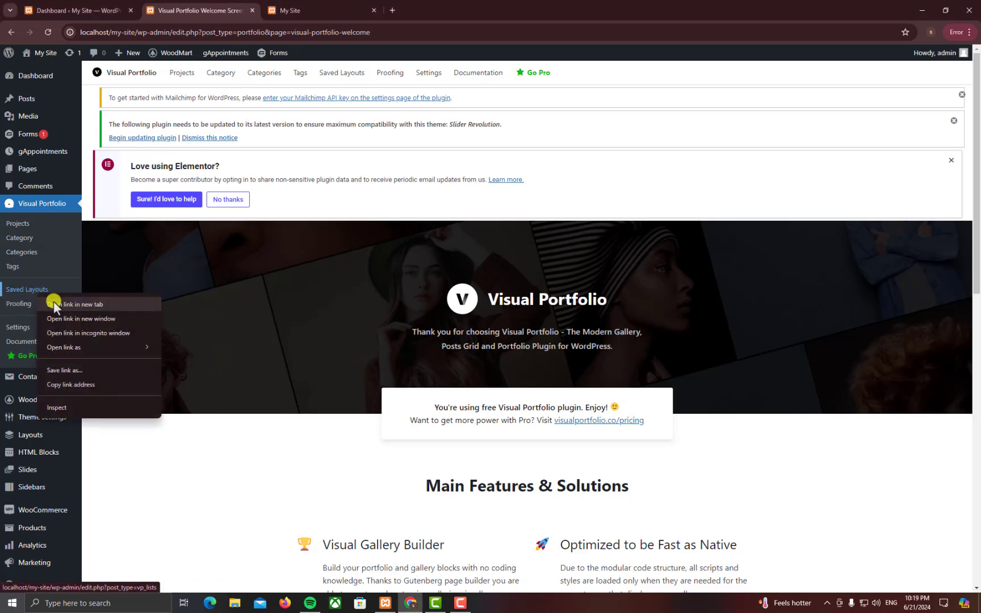
pyautogui.click(74, 303)
pyautogui.rightClick(34, 335)
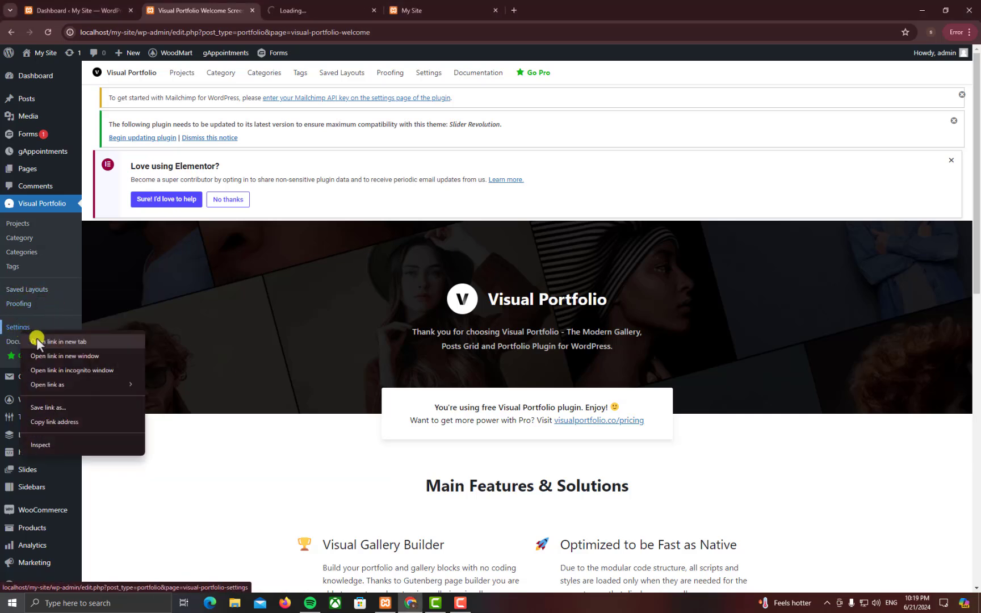
pyautogui.click(39, 340)
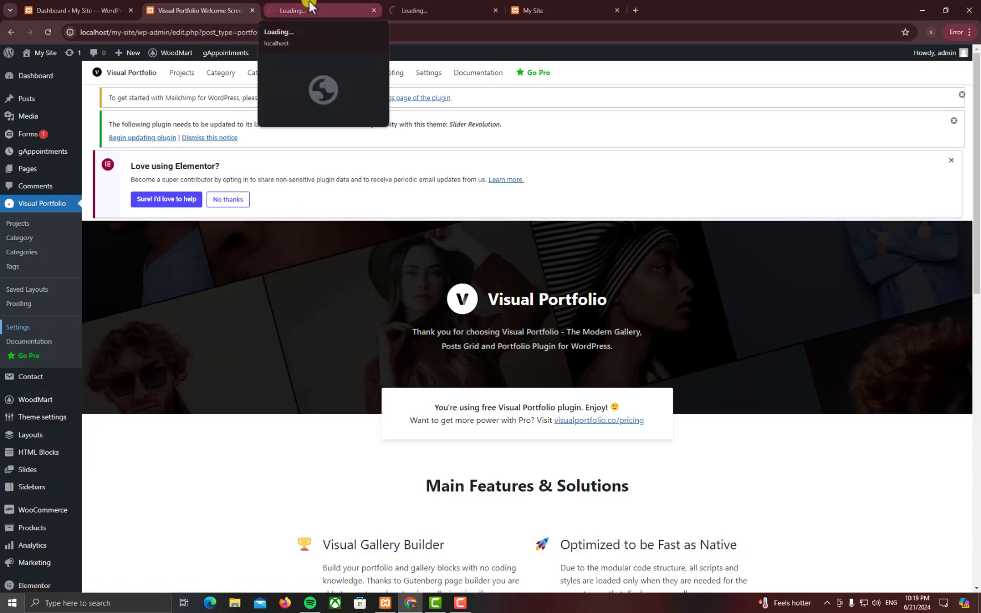
pyautogui.click(326, 8)
pyautogui.click(428, 8)
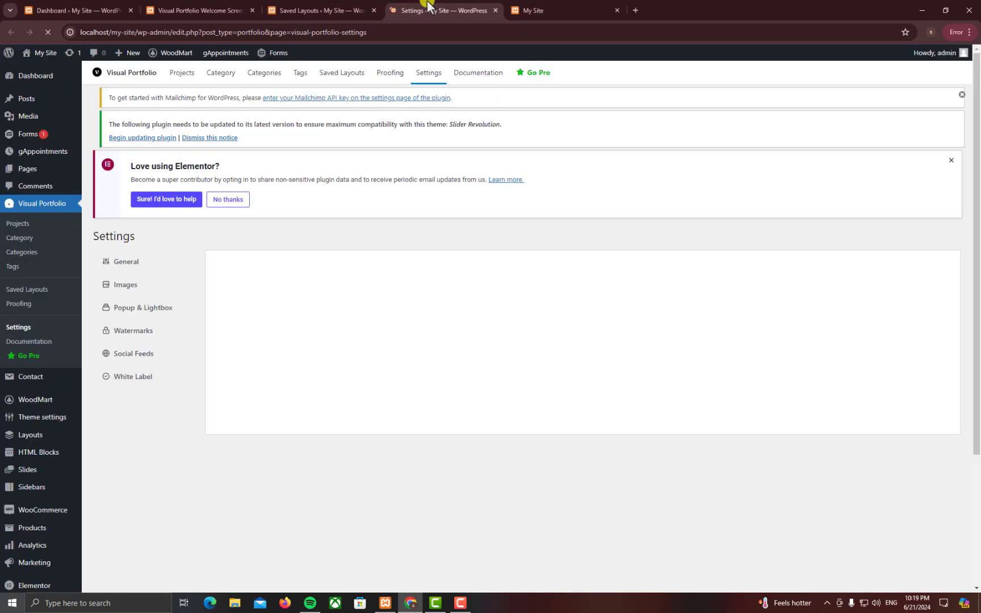
pyautogui.click(130, 280)
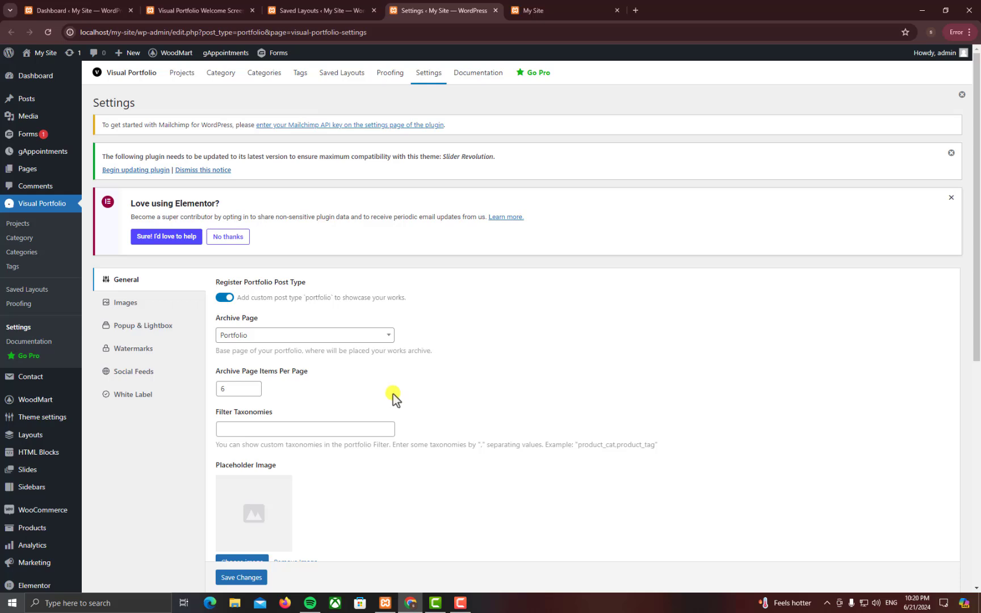
# Start a new saved layout in Visual Portfolio and close the Settings page.
pyautogui.click(321, 10)
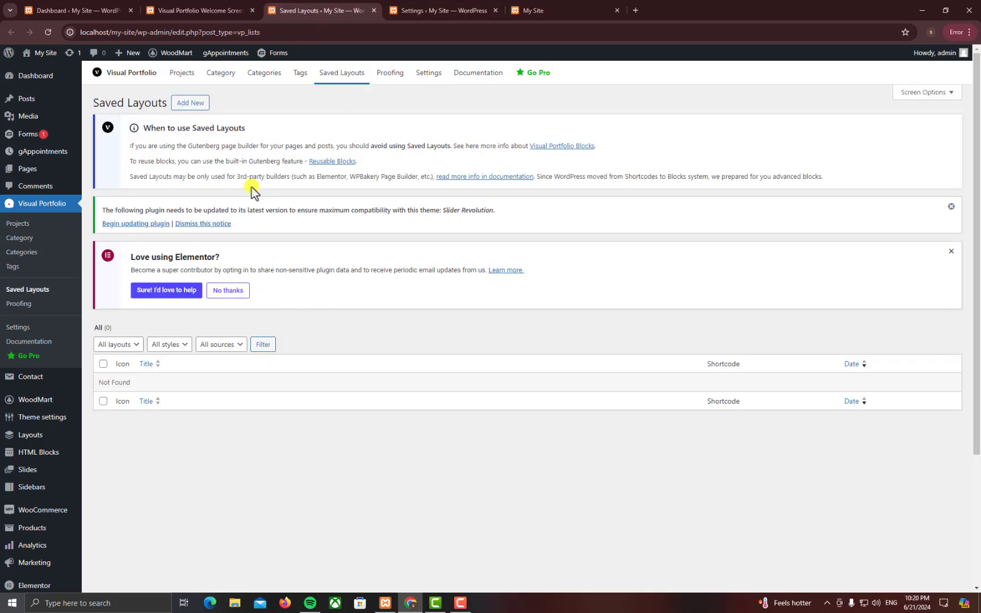
pyautogui.click(184, 106)
pyautogui.click(192, 103)
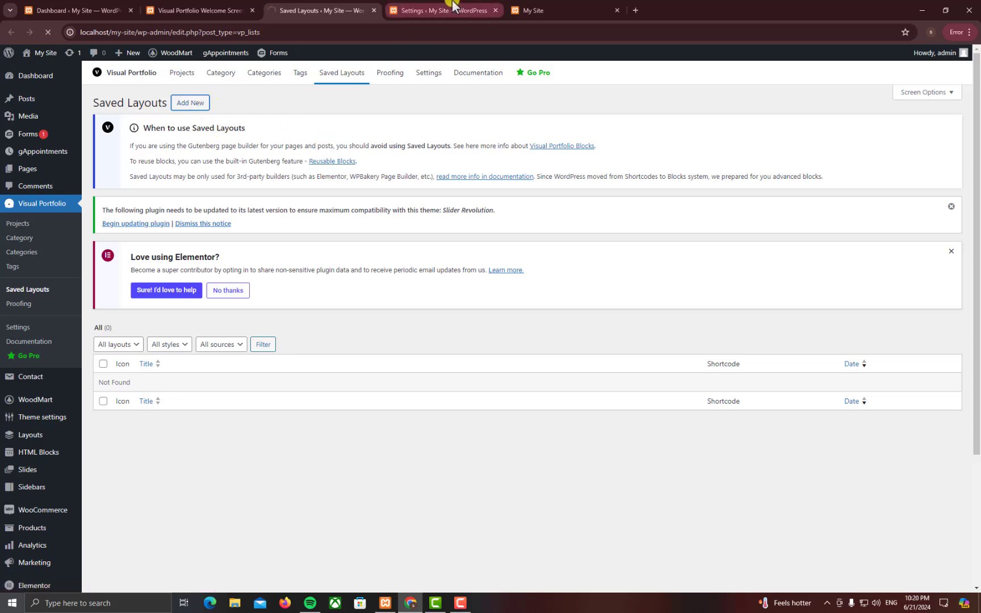
pyautogui.click(427, 8)
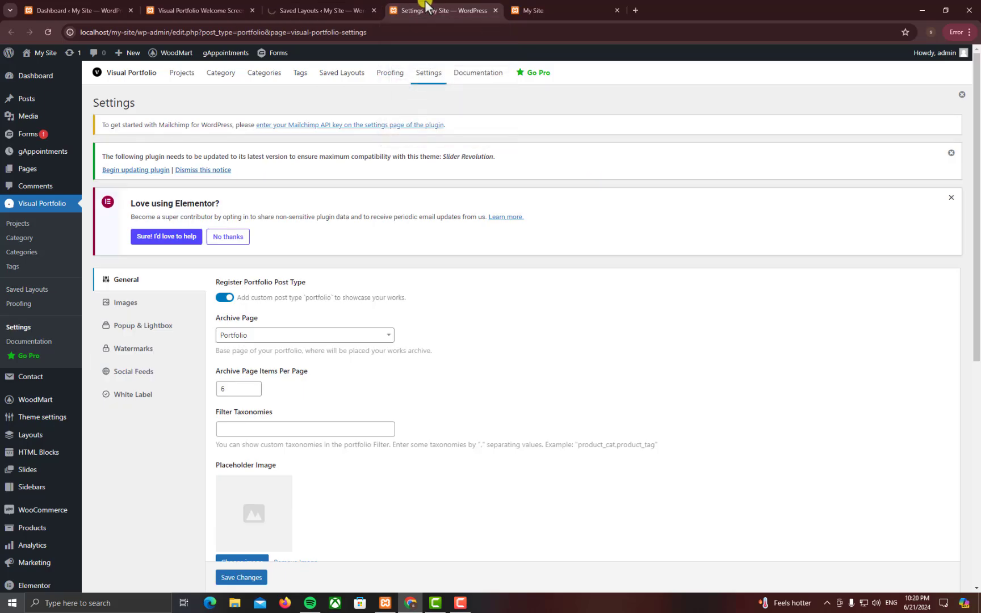
pyautogui.middleClick(427, 7)
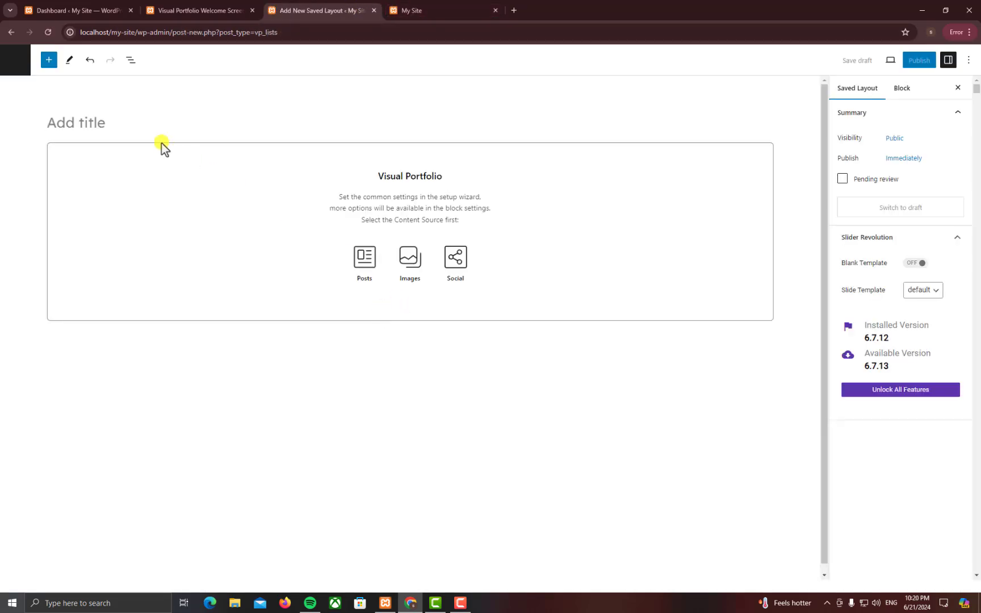
# Title the new saved layout "Gallery".
pyautogui.click(114, 124)
pyautogui.write('G')
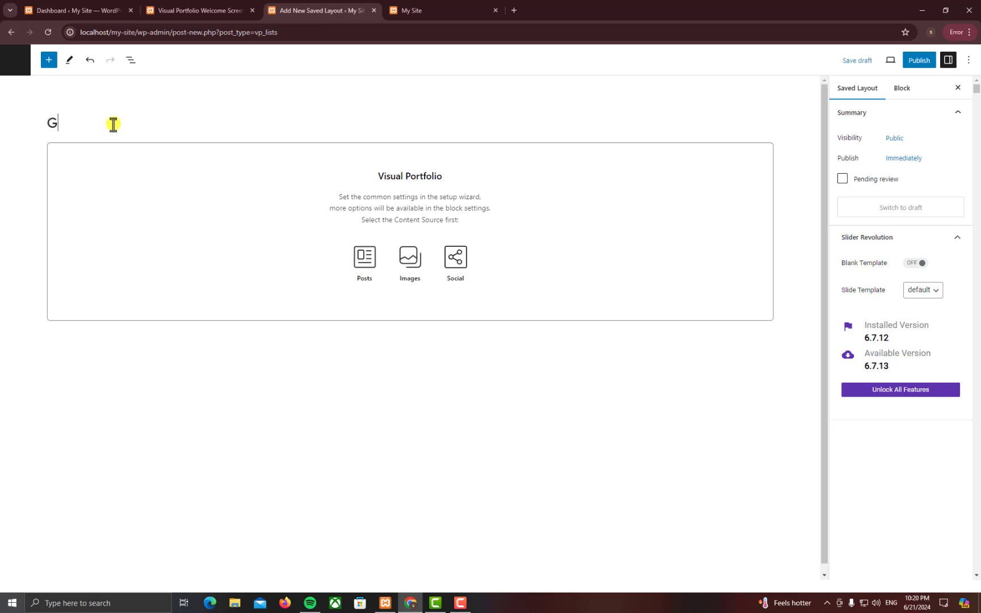
pyautogui.write('o')
pyautogui.press('BackSpace')
pyautogui.write('allery')
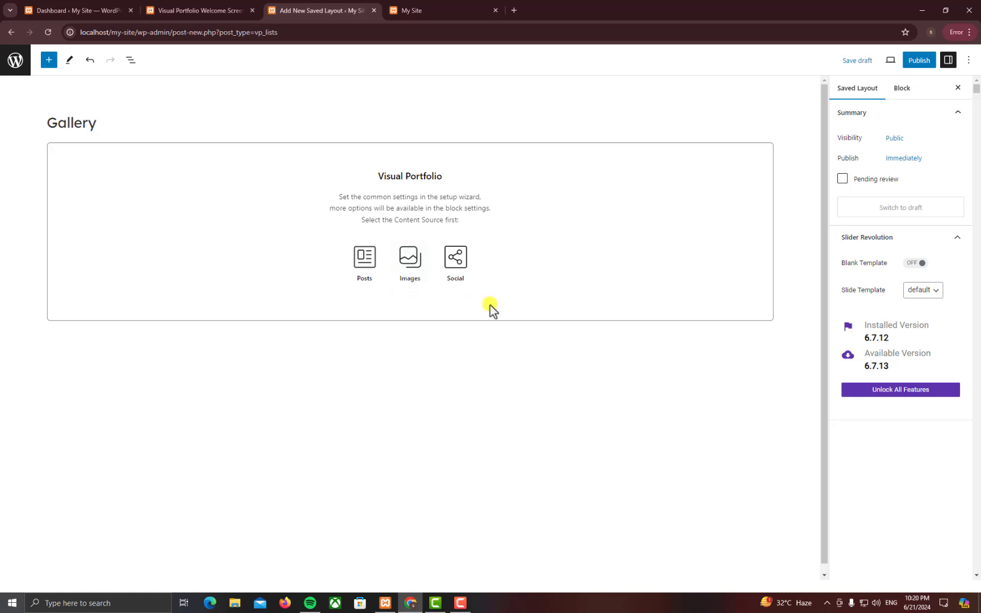
# Choose Images as the content source and add seven Media Library photos: two sewing close-ups, the woman at a desk and four baby or toddler shots.
pyautogui.click(408, 274)
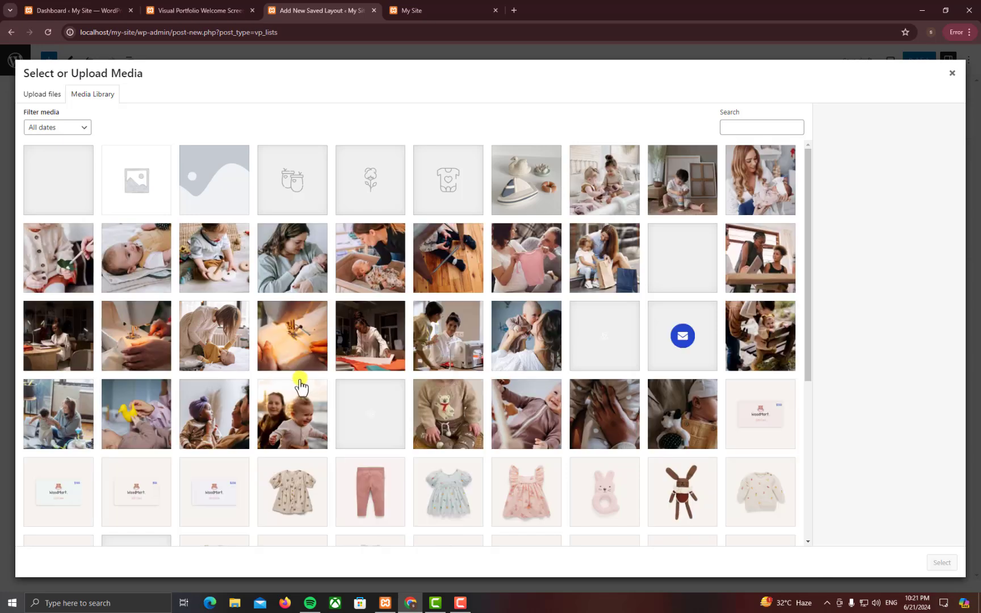
pyautogui.click(305, 362)
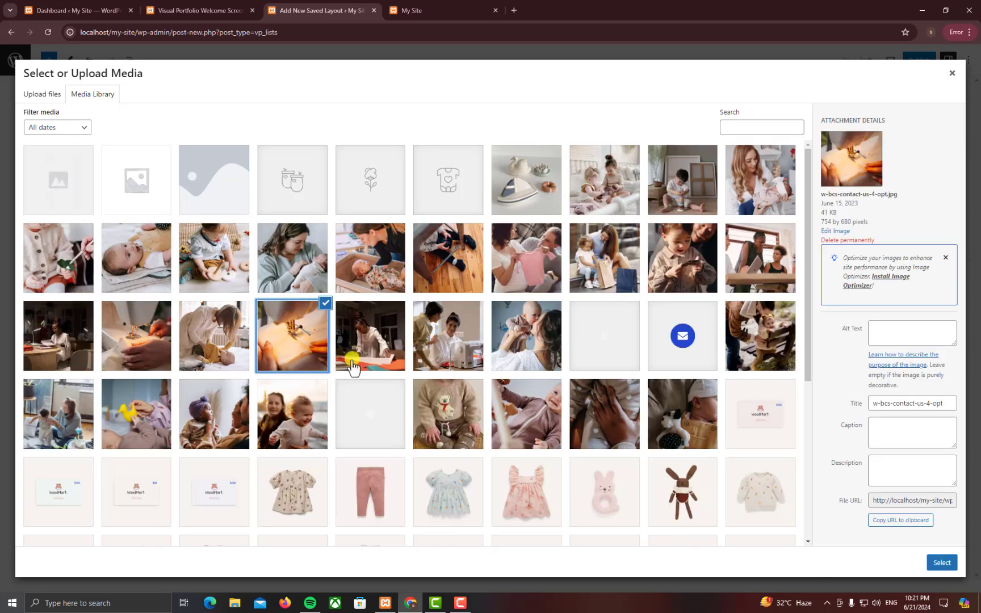
pyautogui.click(224, 353)
pyautogui.click(111, 352)
pyautogui.click(69, 352)
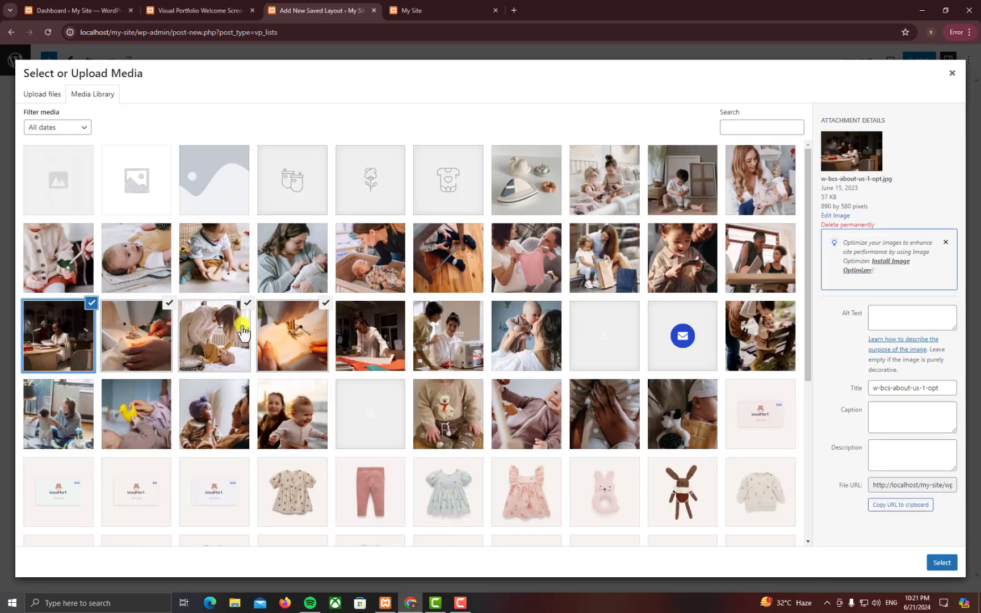
pyautogui.click(349, 281)
pyautogui.click(473, 278)
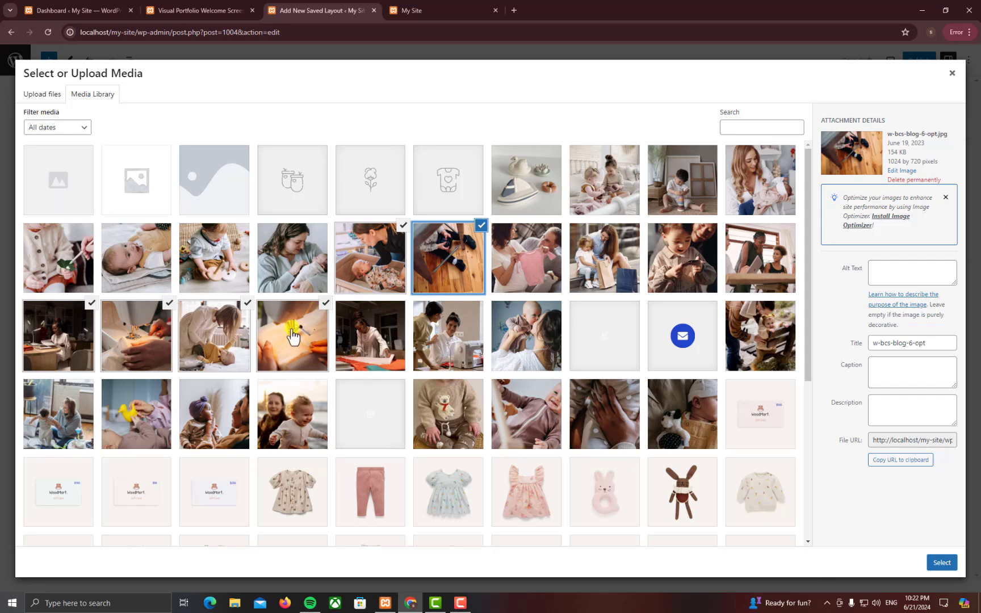
pyautogui.click(232, 288)
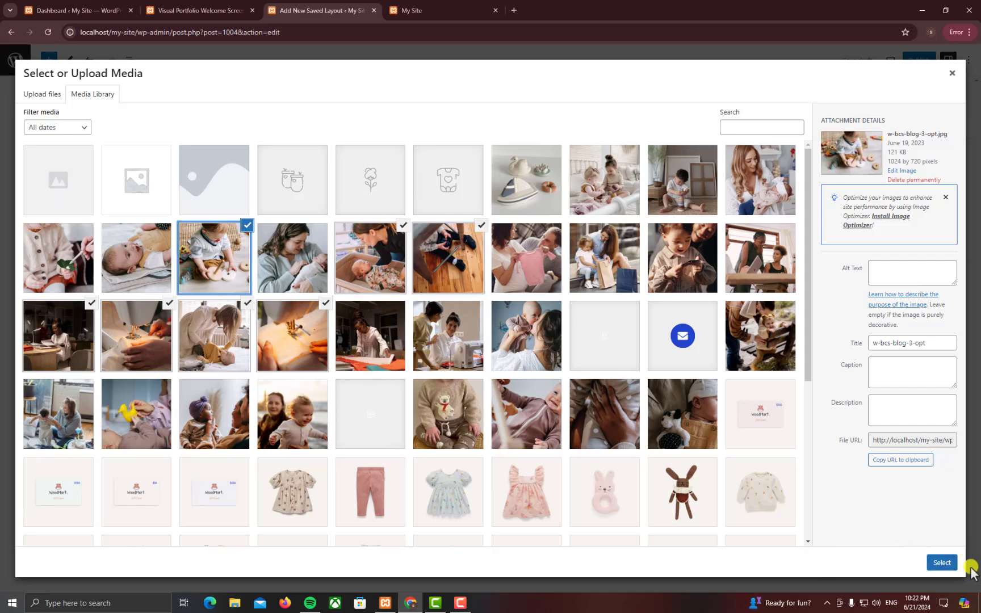
pyautogui.click(944, 563)
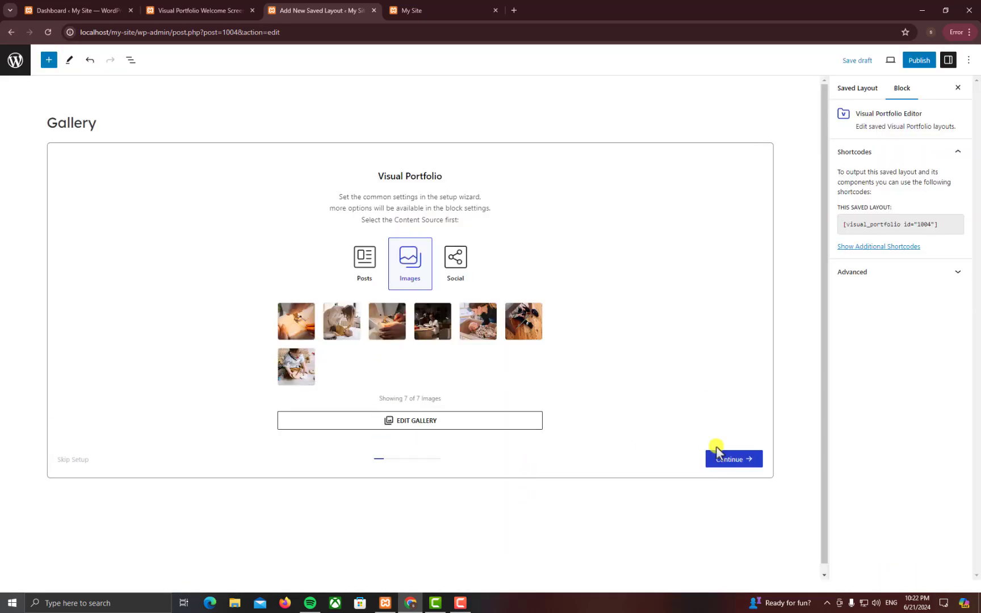
# Continue the setup wizard and choose the Emerge style for the gallery items.
pyautogui.click(734, 461)
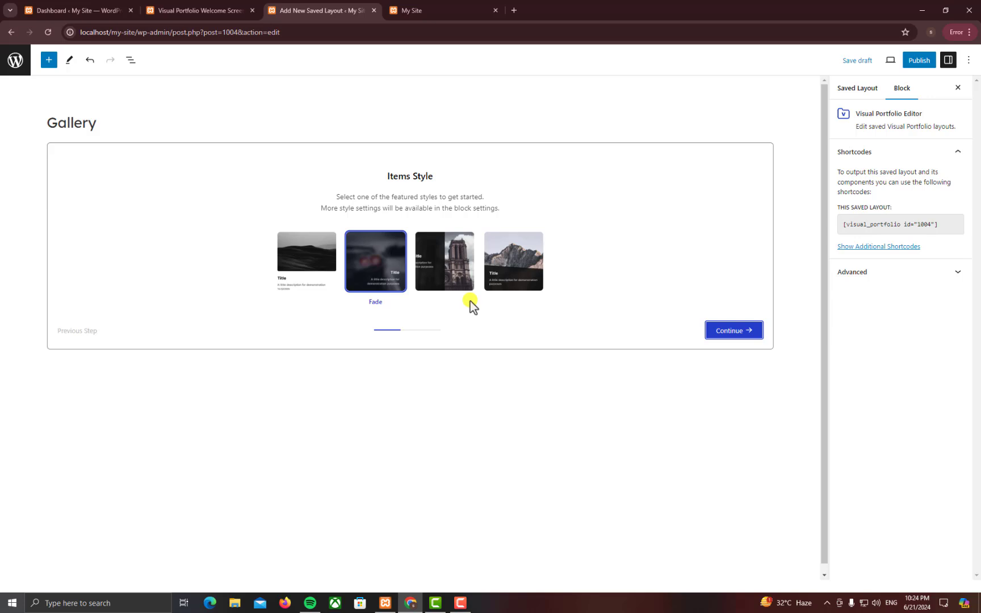
pyautogui.click(496, 282)
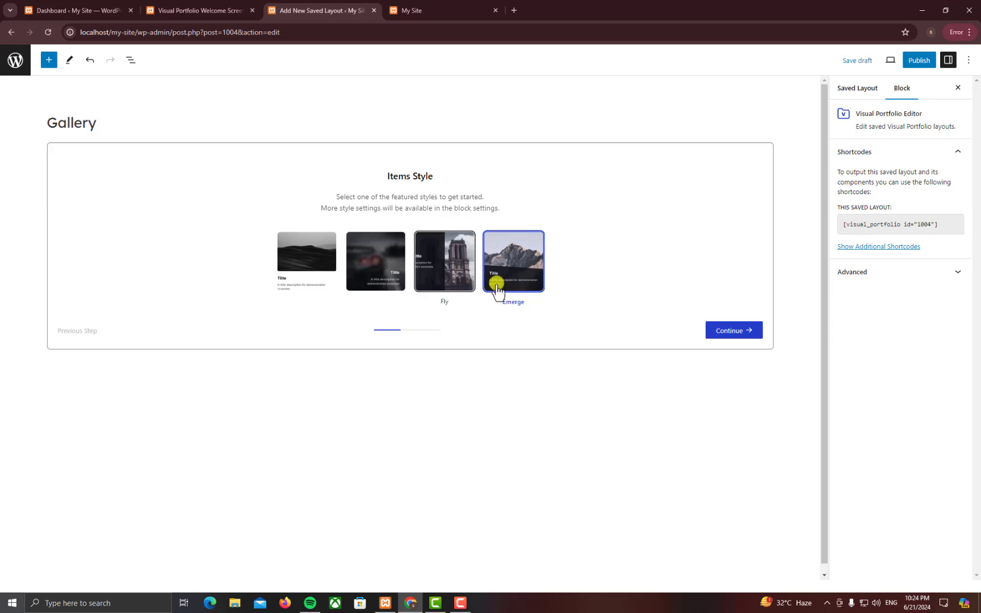
pyautogui.click(717, 333)
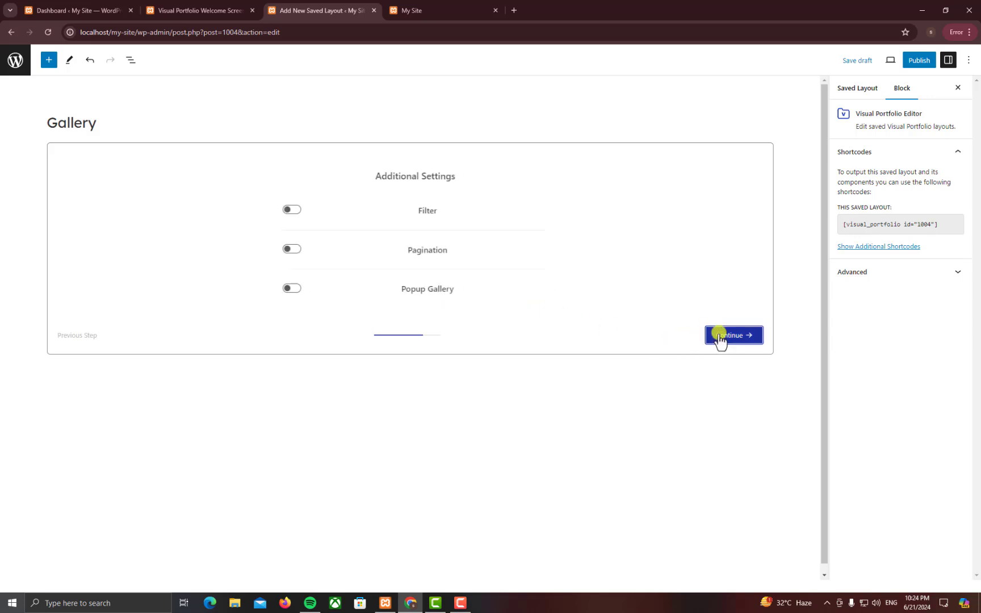
# Toggle Filter, Pagination and Popup Gallery in the additional settings, ending with Filter and Pagination off, and finish the setup wizard.
pyautogui.click(288, 211)
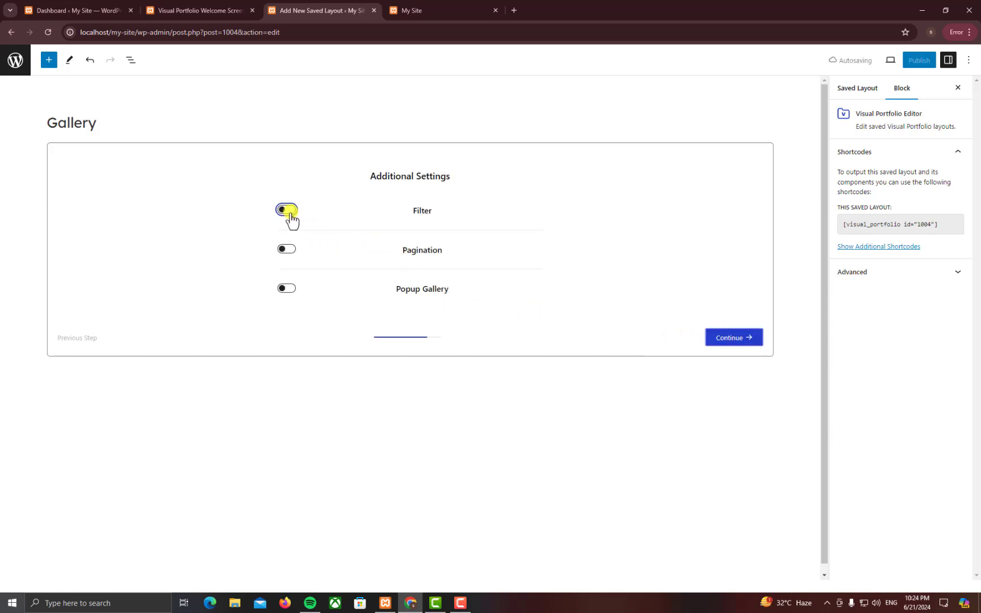
pyautogui.click(287, 215)
pyautogui.click(286, 250)
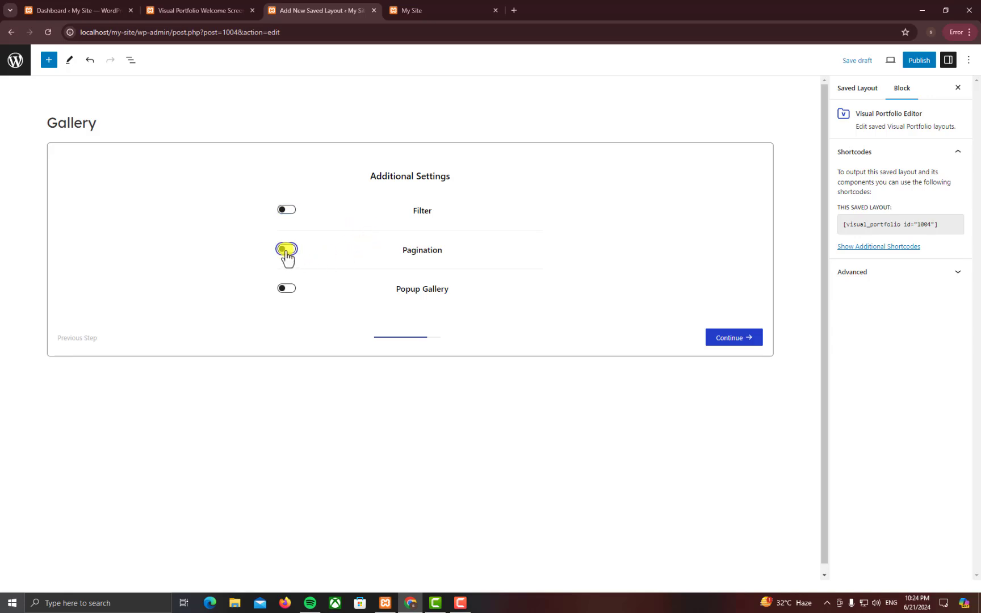
pyautogui.click(285, 293)
pyautogui.click(748, 337)
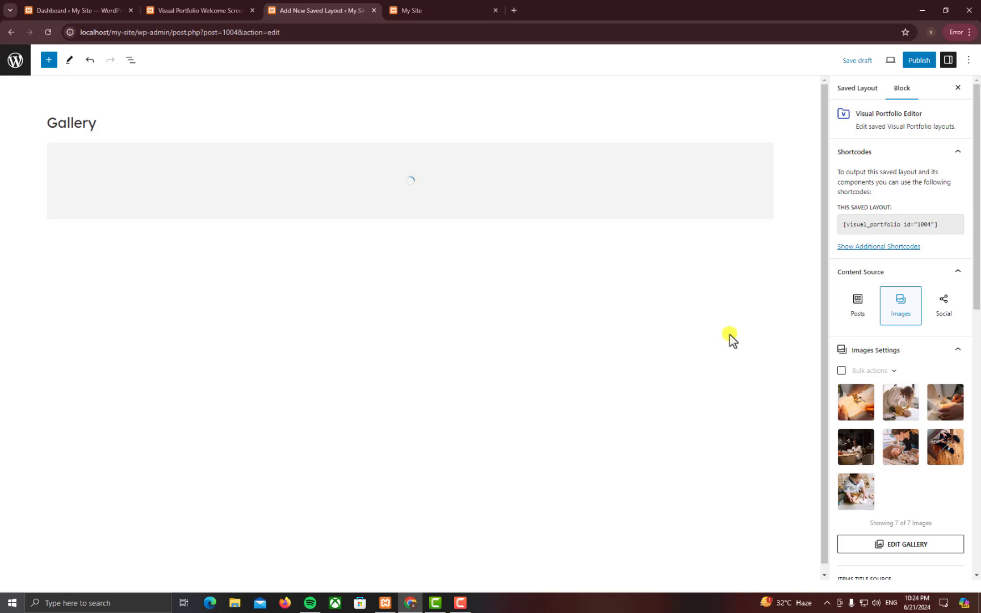
# Examine the gallery preview, its image settings and the available sources for item titles and descriptions.
pyautogui.scroll(-1, 914, 365)
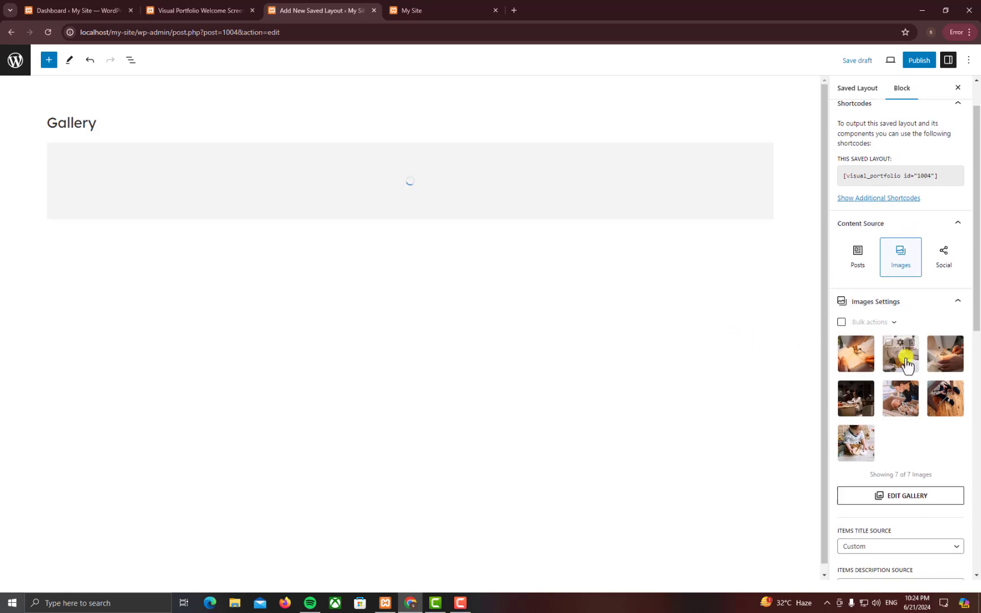
pyautogui.scroll(-2, 898, 362)
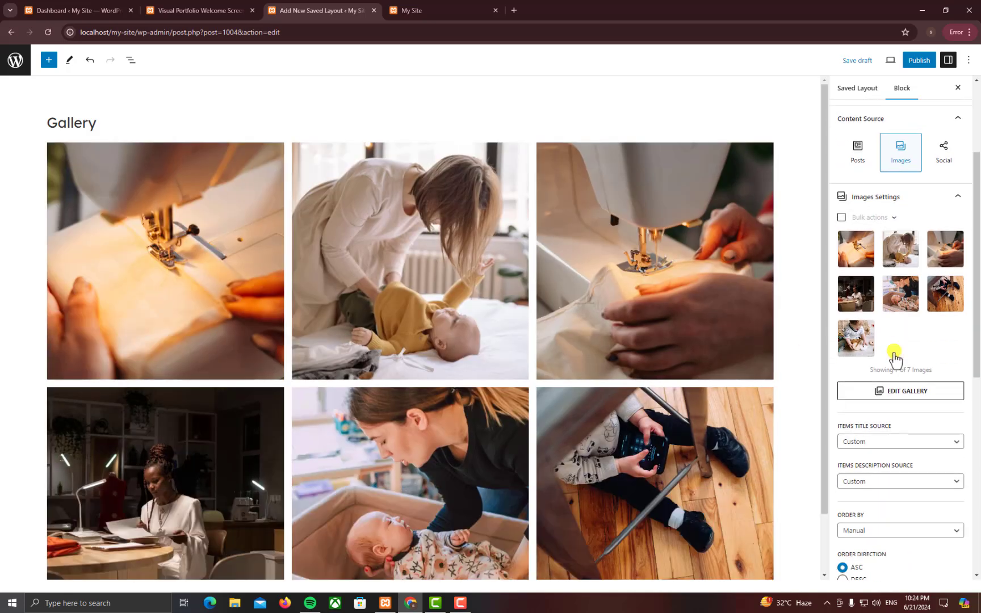
pyautogui.scroll(-1, 895, 358)
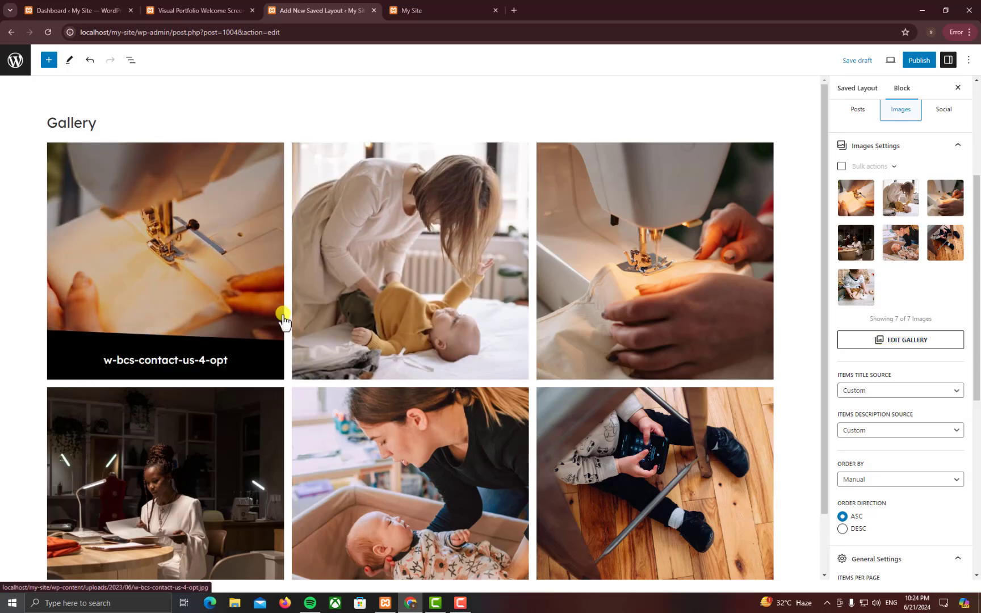
pyautogui.scroll(-1, 622, 369)
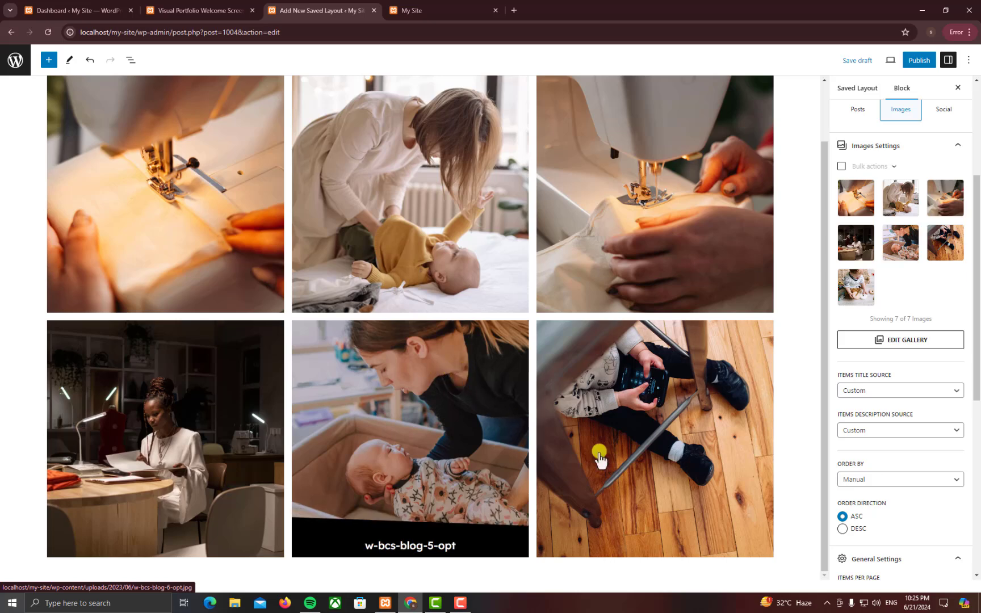
pyautogui.scroll(-1, 905, 409)
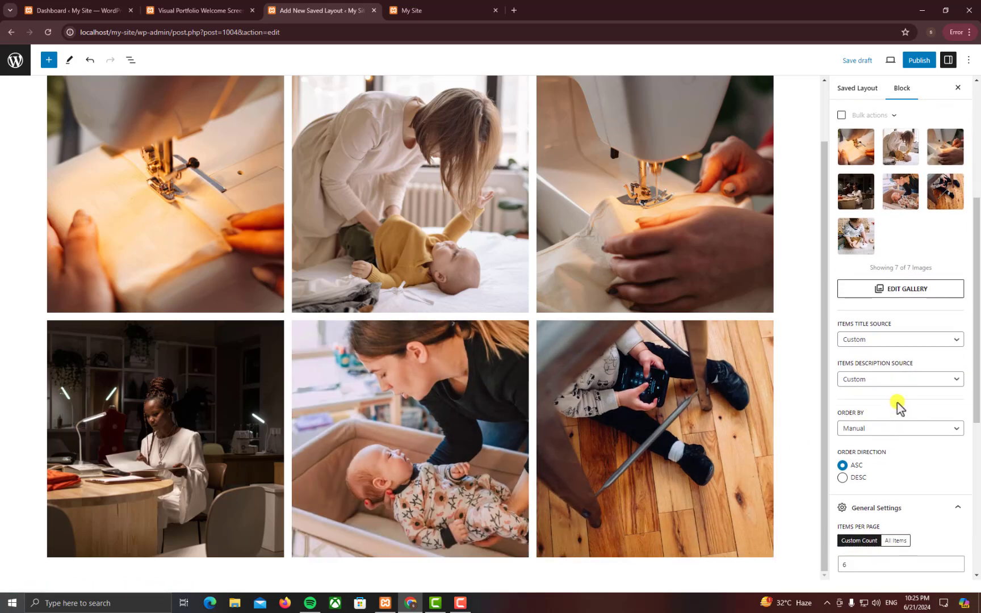
pyautogui.click(885, 341)
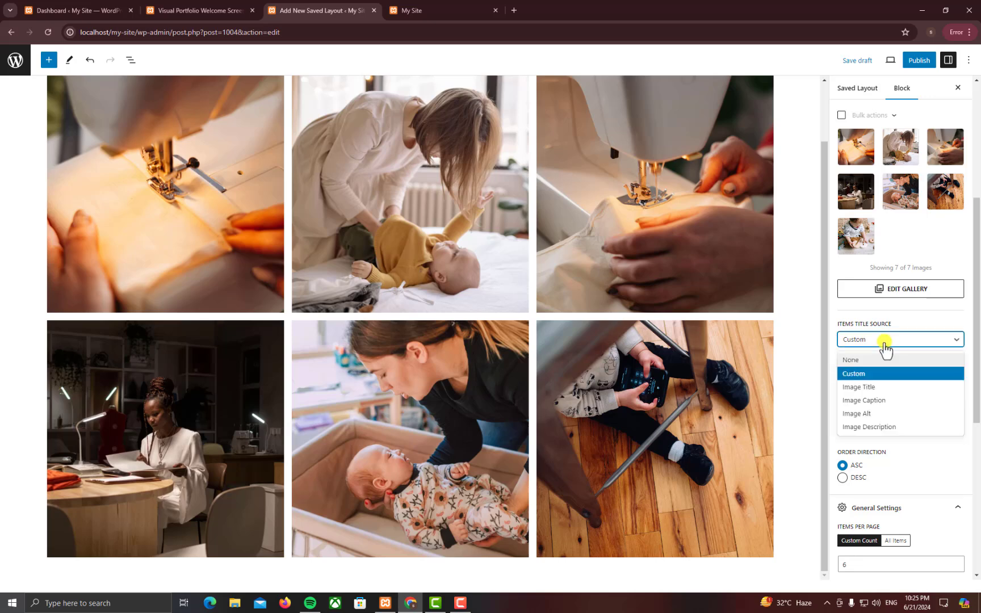
pyautogui.click(885, 345)
pyautogui.scroll(-1, 885, 388)
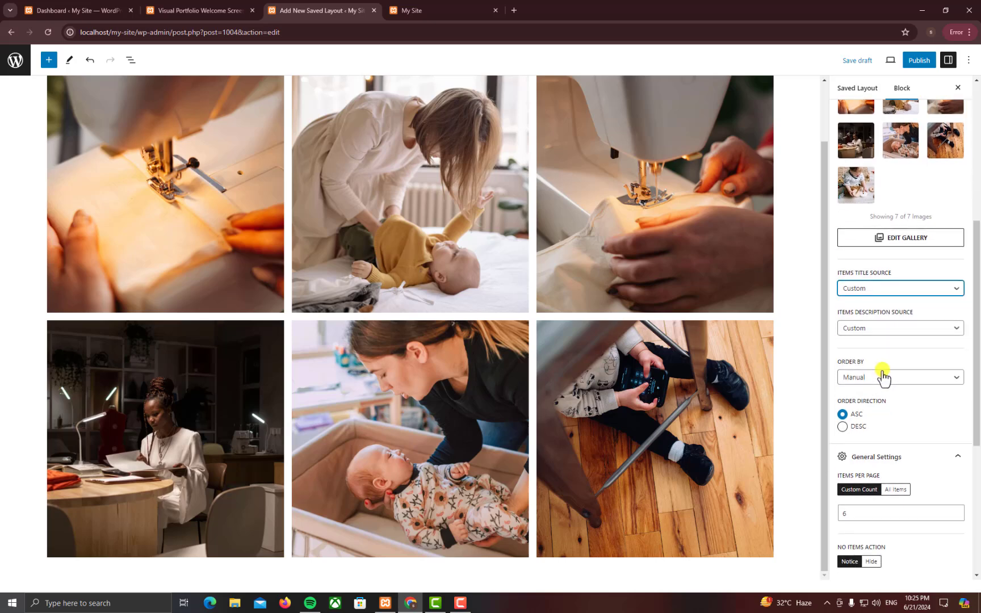
pyautogui.click(894, 330)
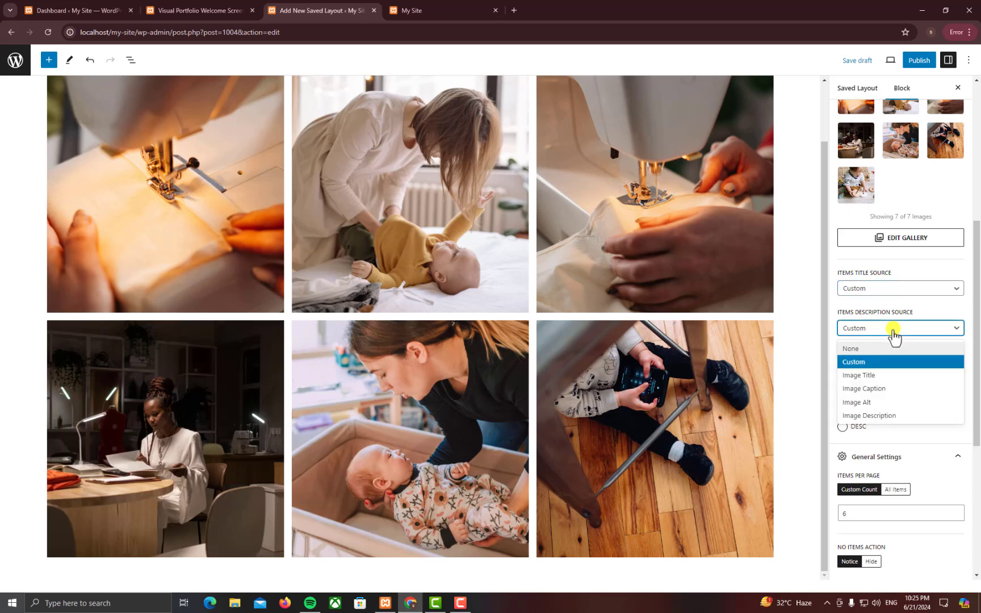
pyautogui.click(893, 335)
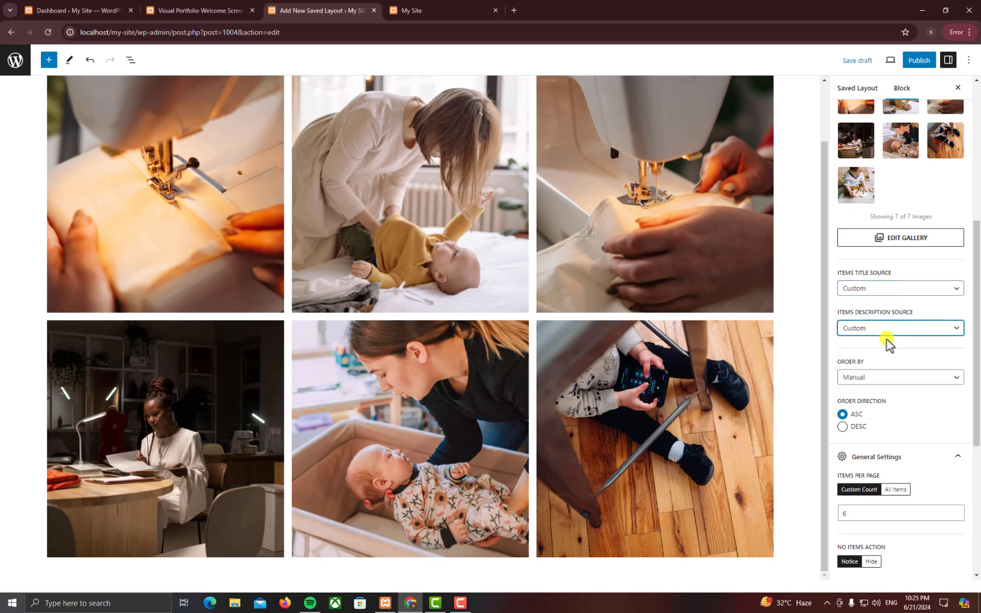
# Set the items title source to Image Title and the items description source to Image Description.
pyautogui.click(885, 288)
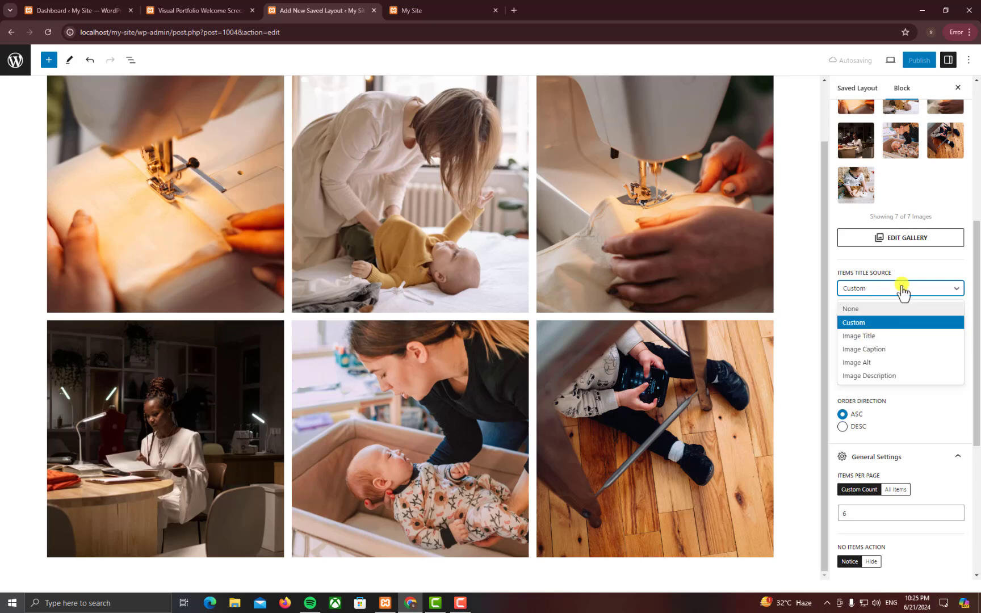
pyautogui.click(871, 336)
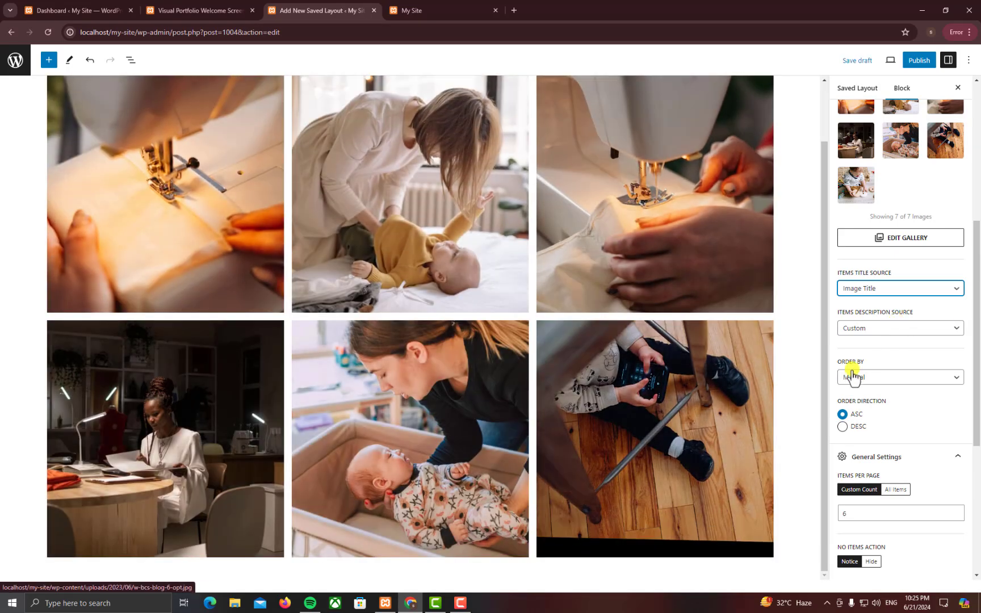
pyautogui.click(869, 329)
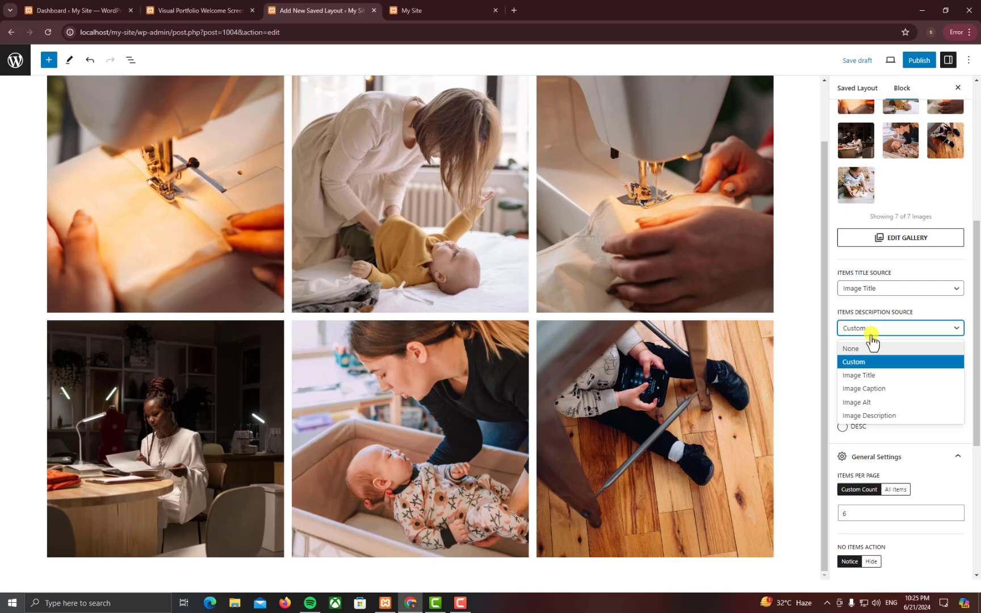
pyautogui.click(878, 416)
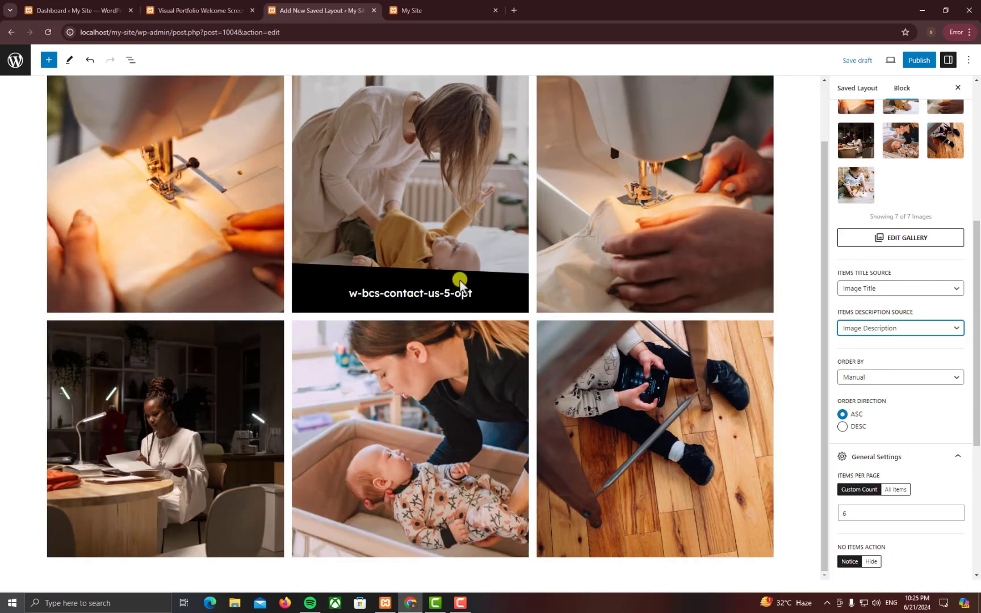
# Set the gallery's items per page to All Items, accept the performance notice and check the preview.
pyautogui.scroll(-2, 889, 372)
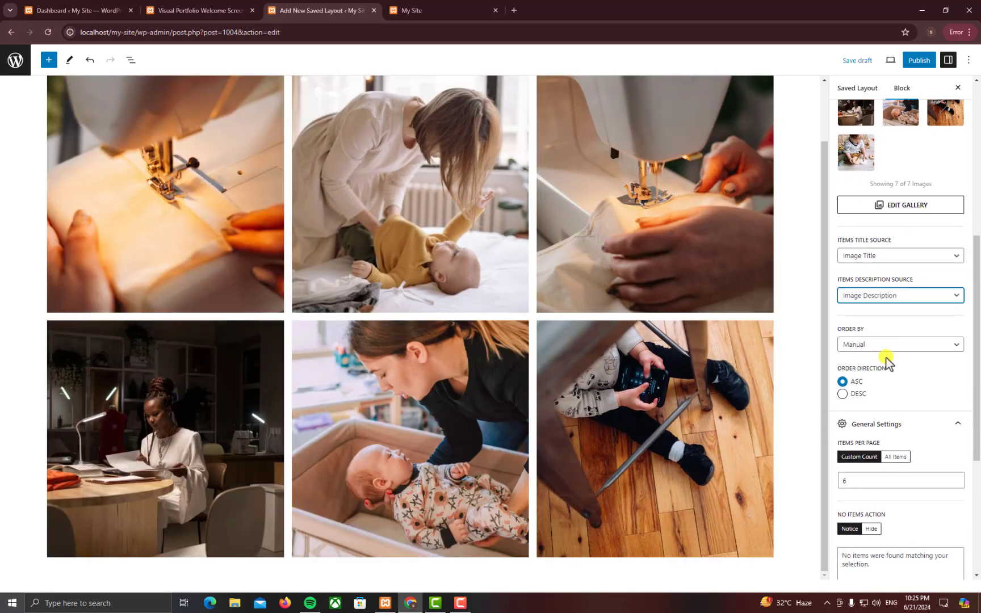
pyautogui.scroll(-1, 884, 358)
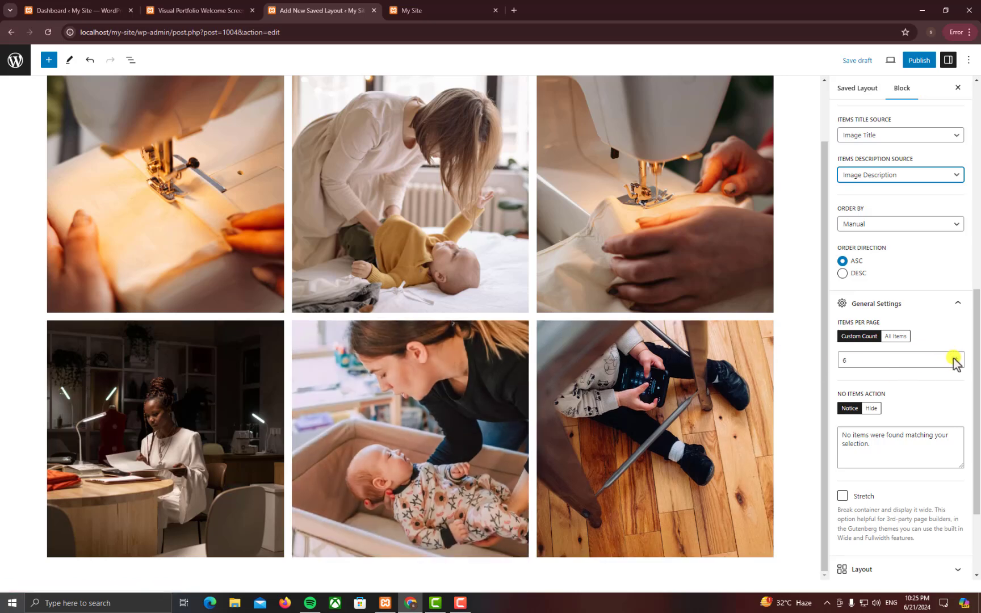
pyautogui.click(896, 336)
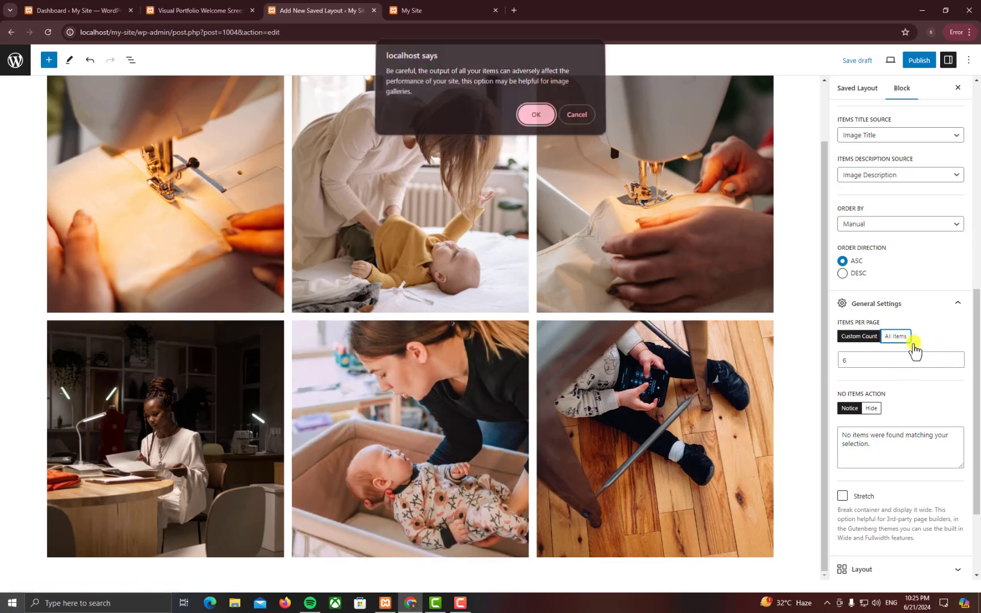
pyautogui.click(547, 121)
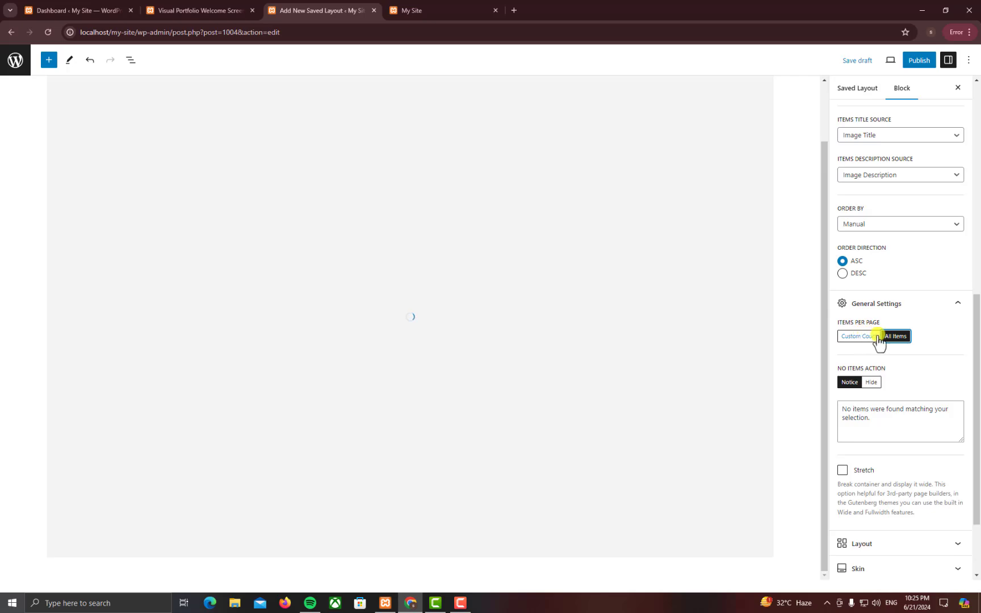
pyautogui.scroll(-3, 621, 317)
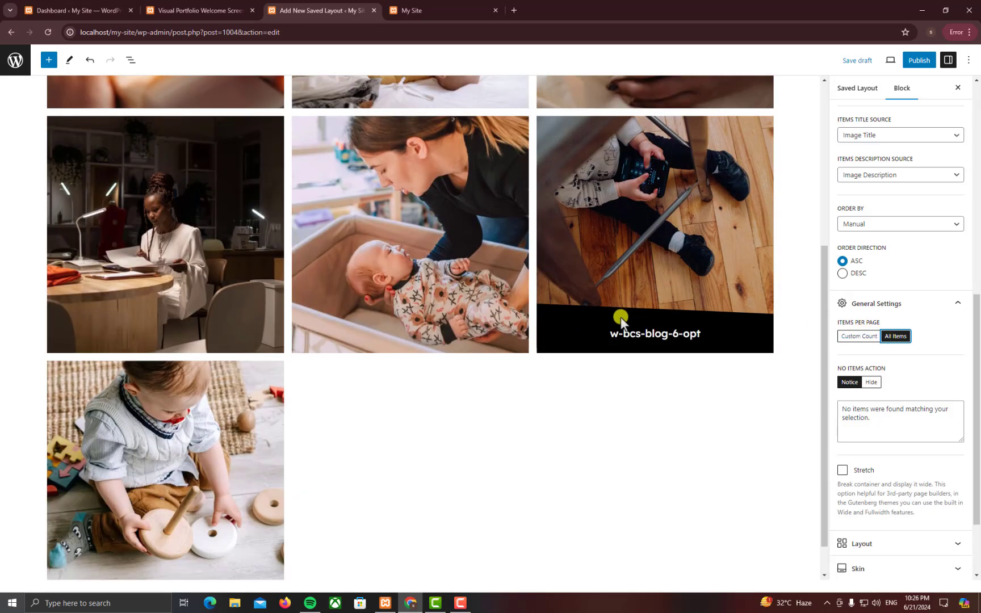
# Try the Stretch option in the gallery's general settings and turn it back off.
pyautogui.scroll(-2, 906, 433)
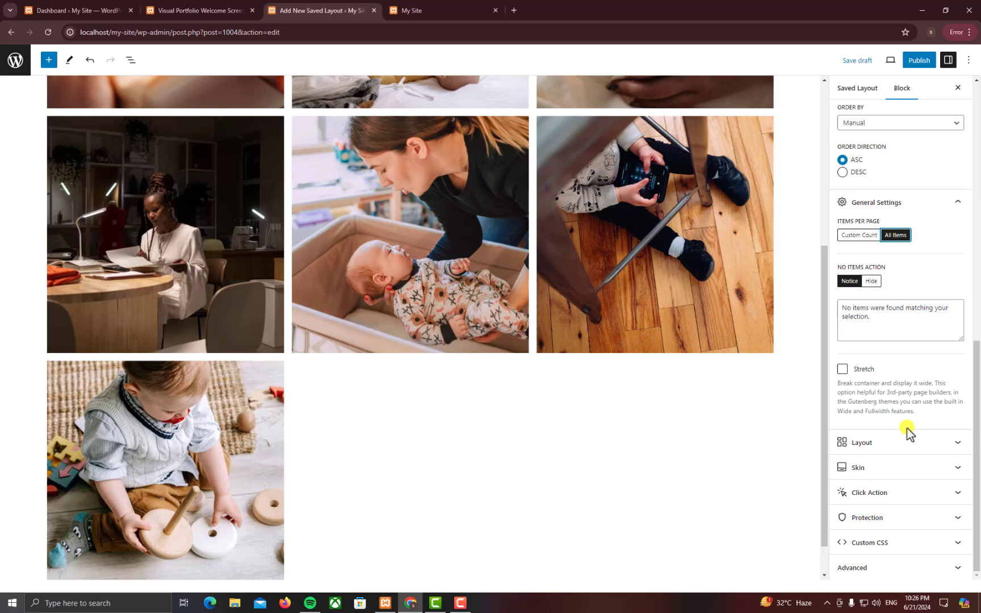
pyautogui.click(843, 369)
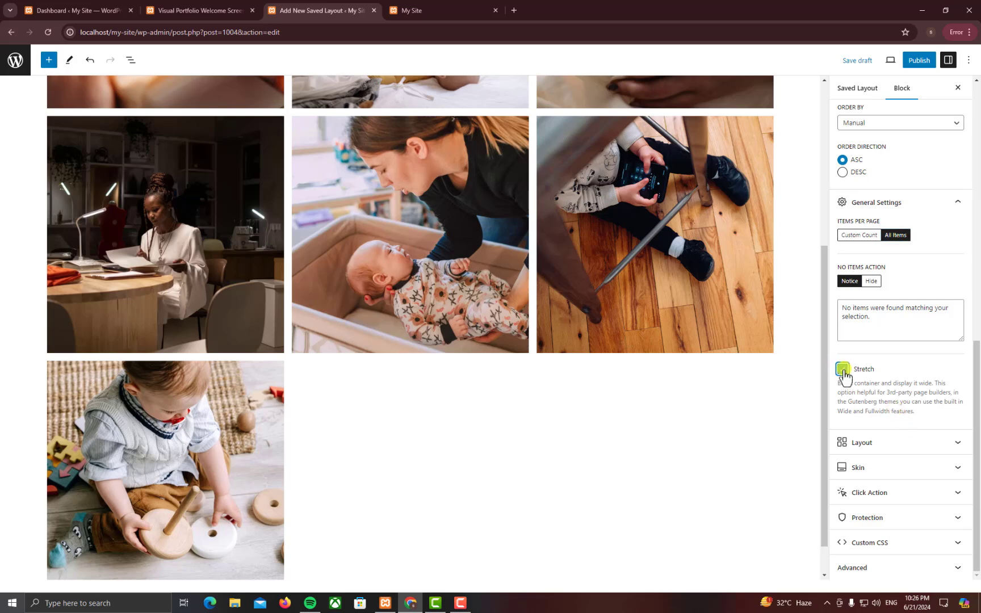
pyautogui.click(844, 370)
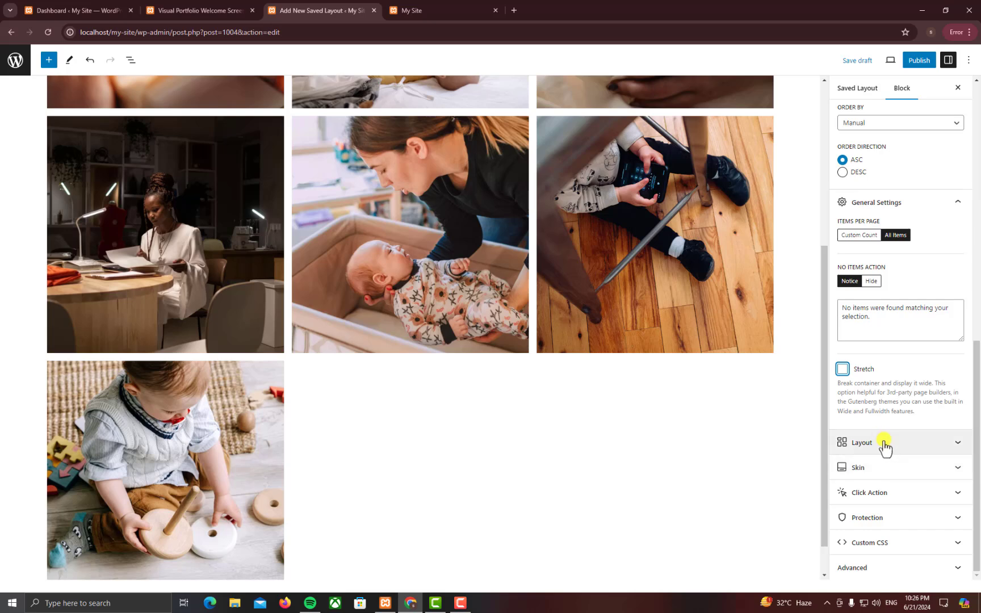
# Try the Masonry layout for the gallery items and check how the images arrange in the preview.
pyautogui.click(884, 444)
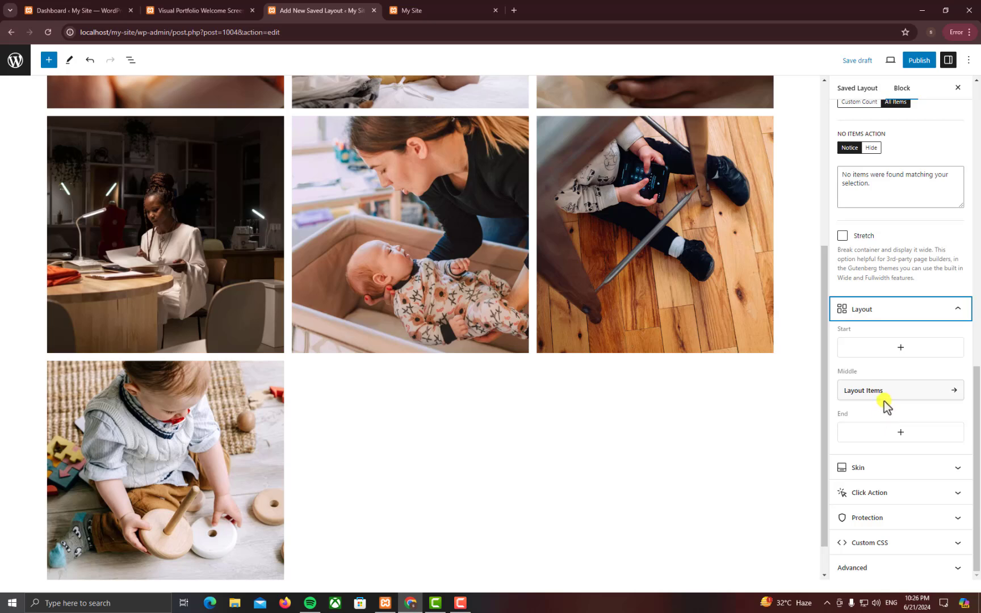
pyautogui.click(884, 401)
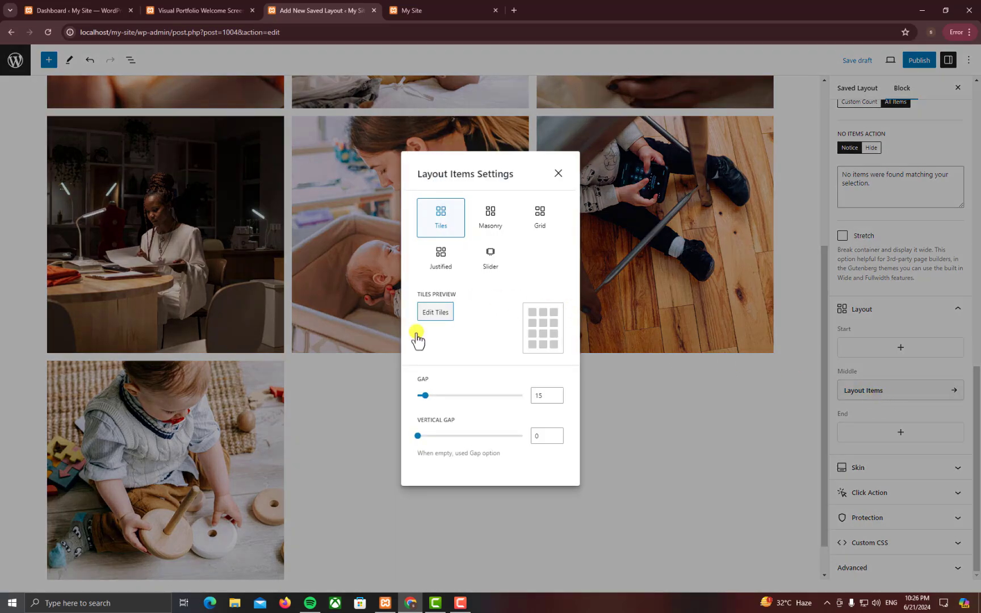
pyautogui.click(484, 223)
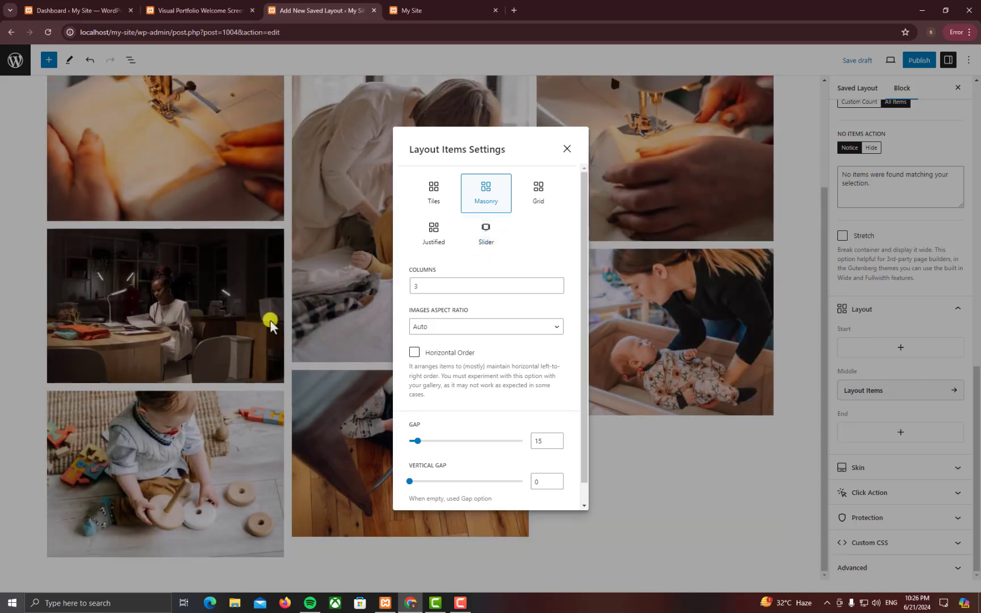
pyautogui.click(567, 148)
pyautogui.scroll(2, 99, 278)
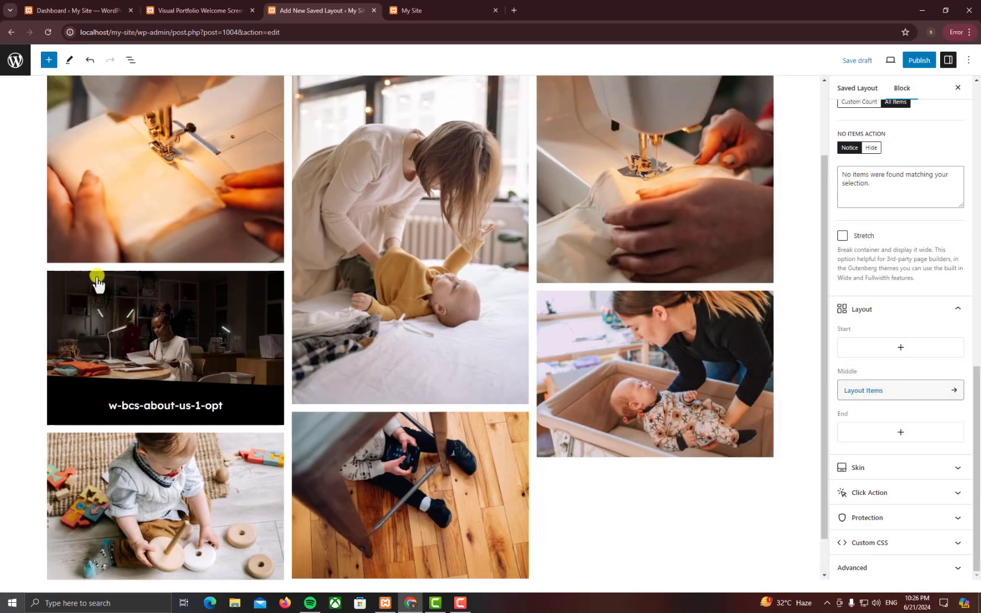
pyautogui.scroll(-2, 657, 281)
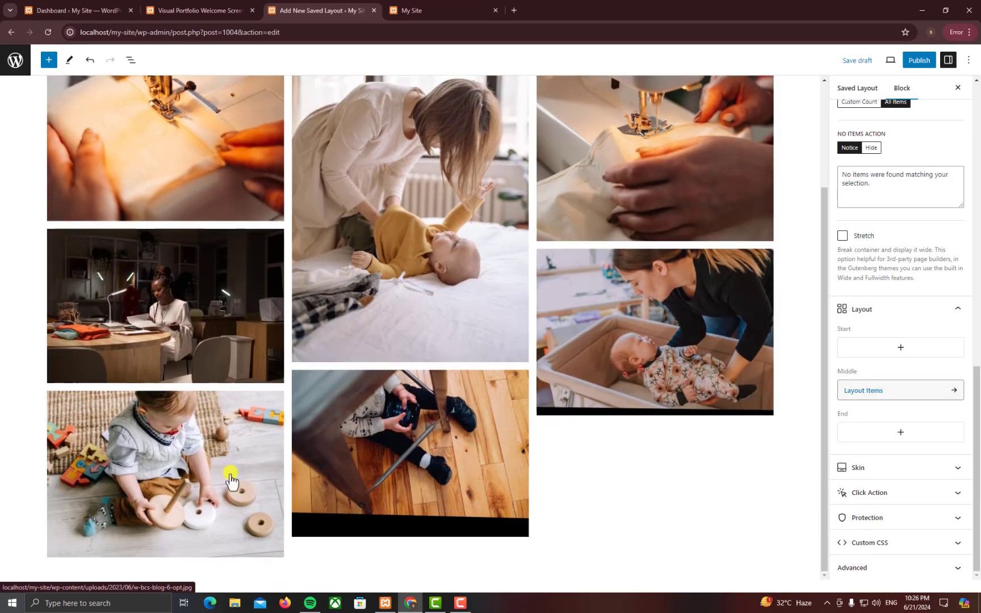
# Try the Grid layout for the gallery items and check the preview.
pyautogui.click(893, 390)
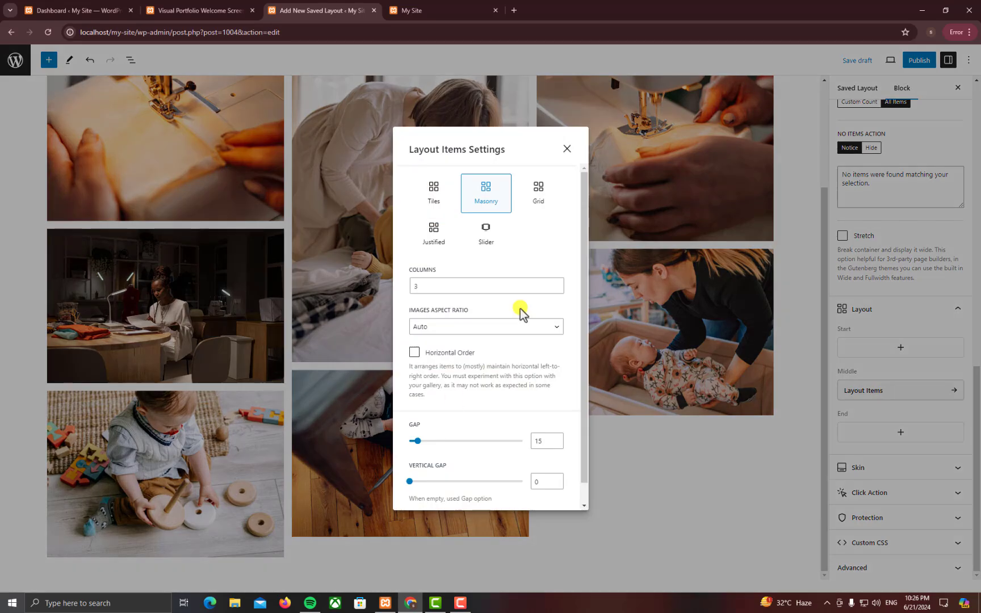
pyautogui.click(539, 202)
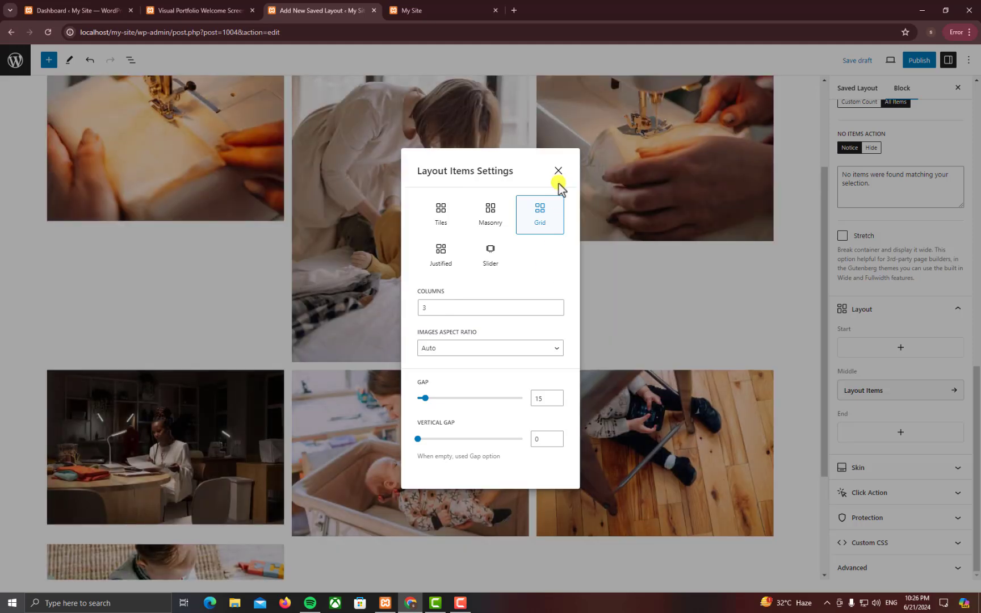
pyautogui.click(558, 170)
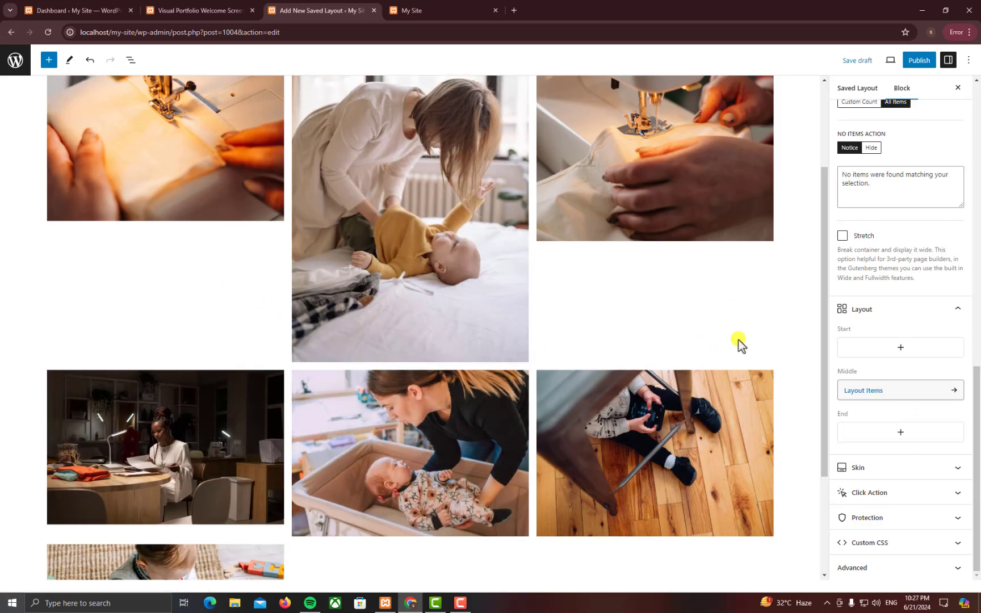
# Set the gallery's item layout to Slider and check the preview.
pyautogui.click(887, 392)
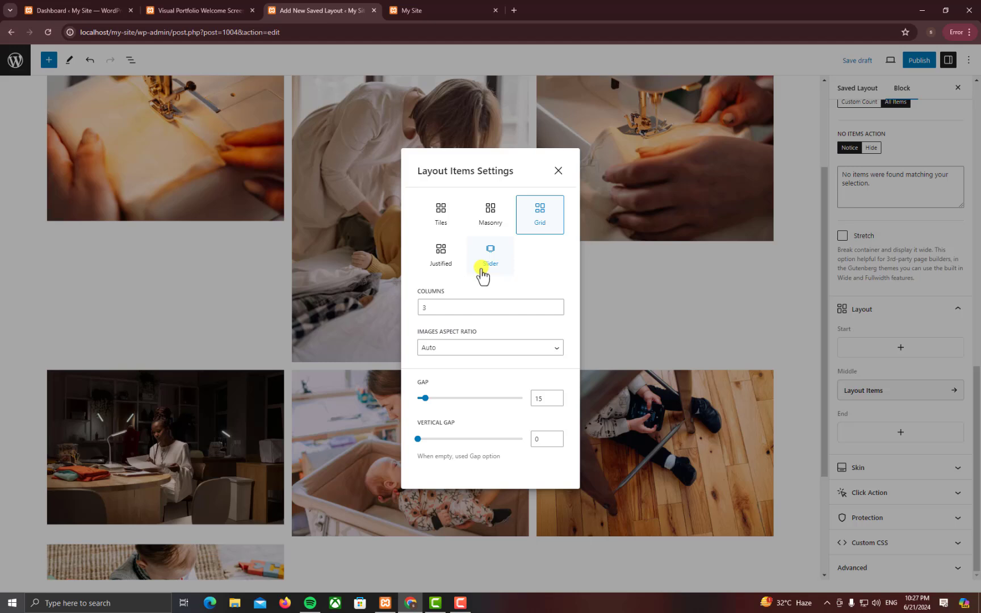
pyautogui.click(482, 277)
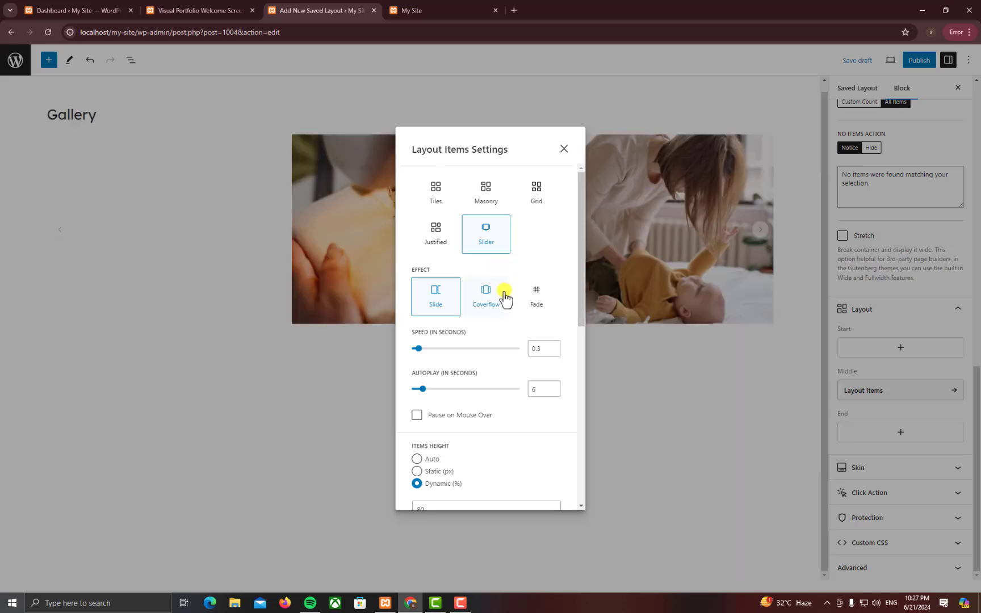
pyautogui.scroll(-3, 484, 458)
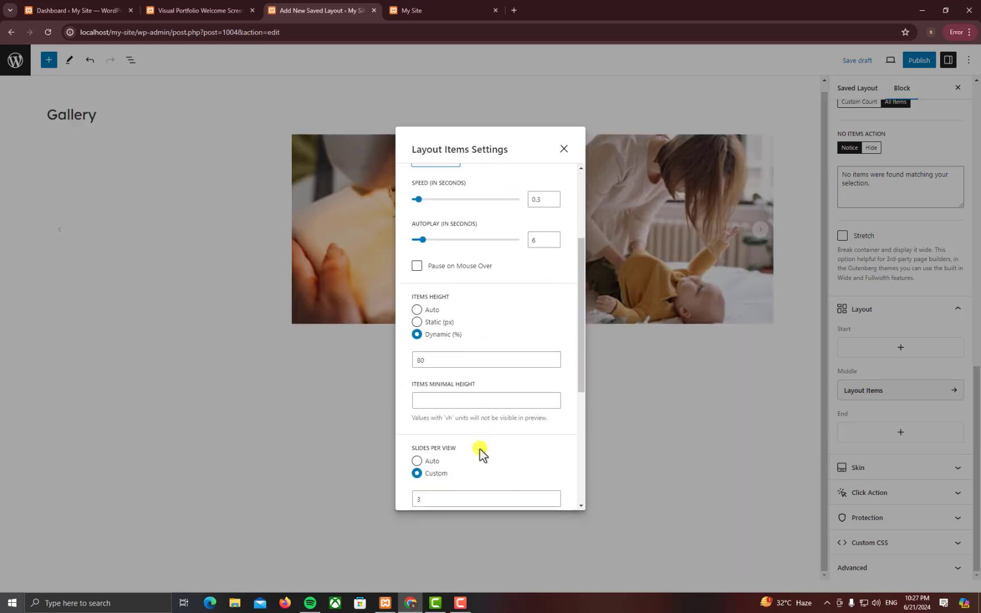
pyautogui.click(564, 152)
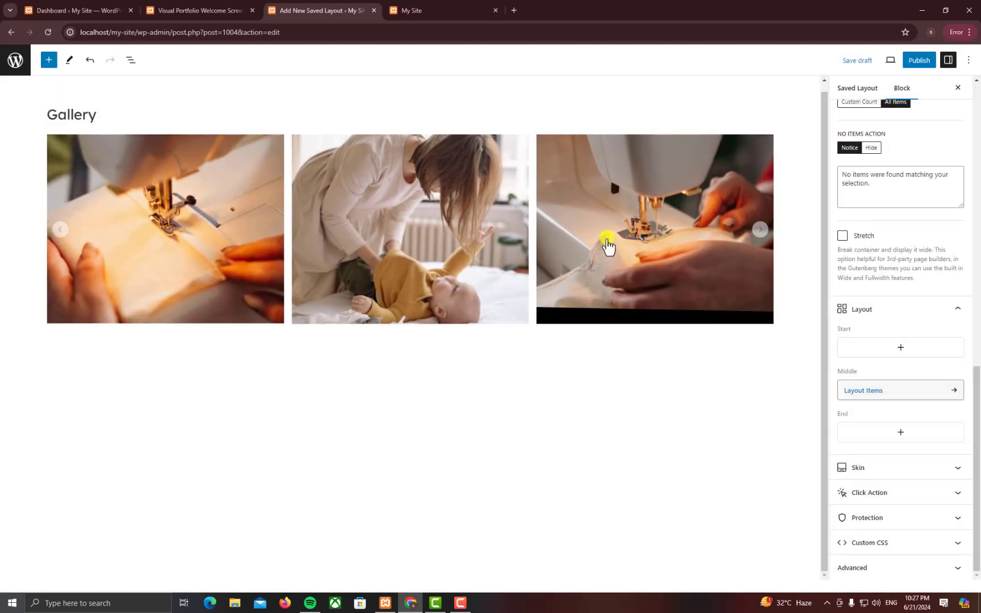
# Try Auto for the slider's slides per view, then set it to Custom with 4 slides.
pyautogui.click(879, 395)
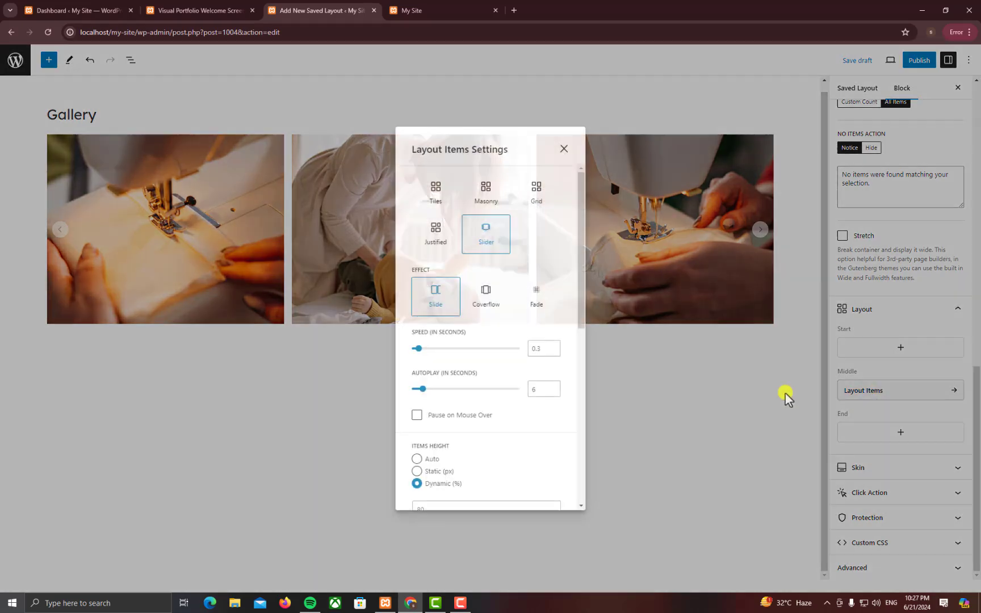
pyautogui.scroll(-2, 475, 403)
pyautogui.scroll(-2, 478, 398)
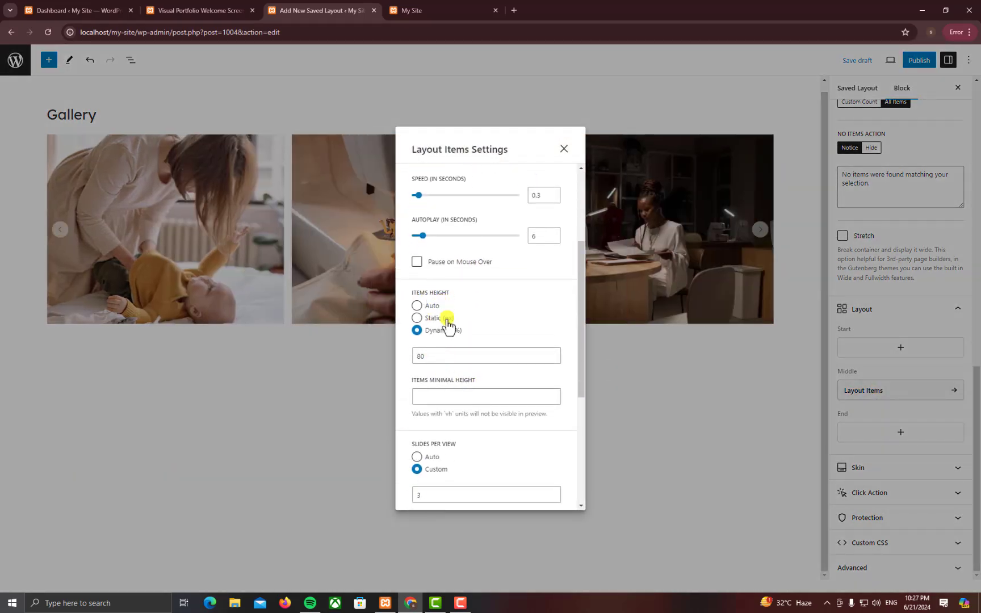
pyautogui.scroll(-3, 477, 426)
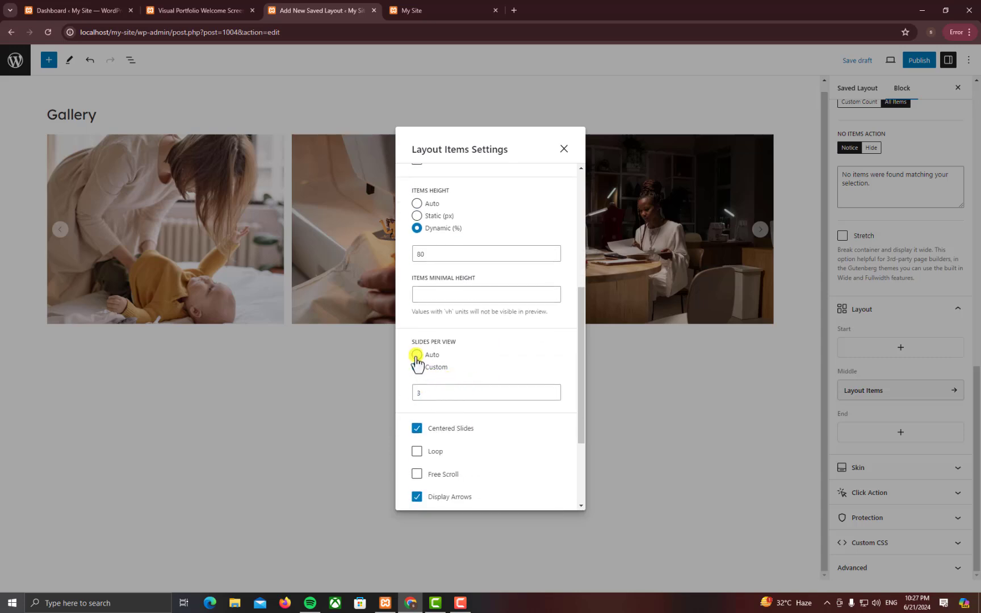
pyautogui.click(417, 355)
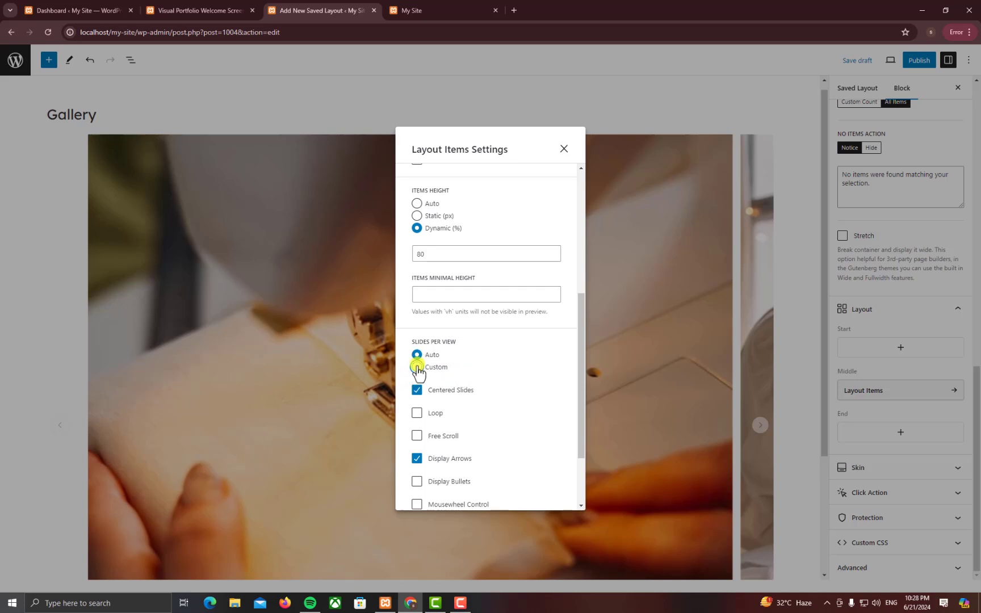
pyautogui.click(417, 368)
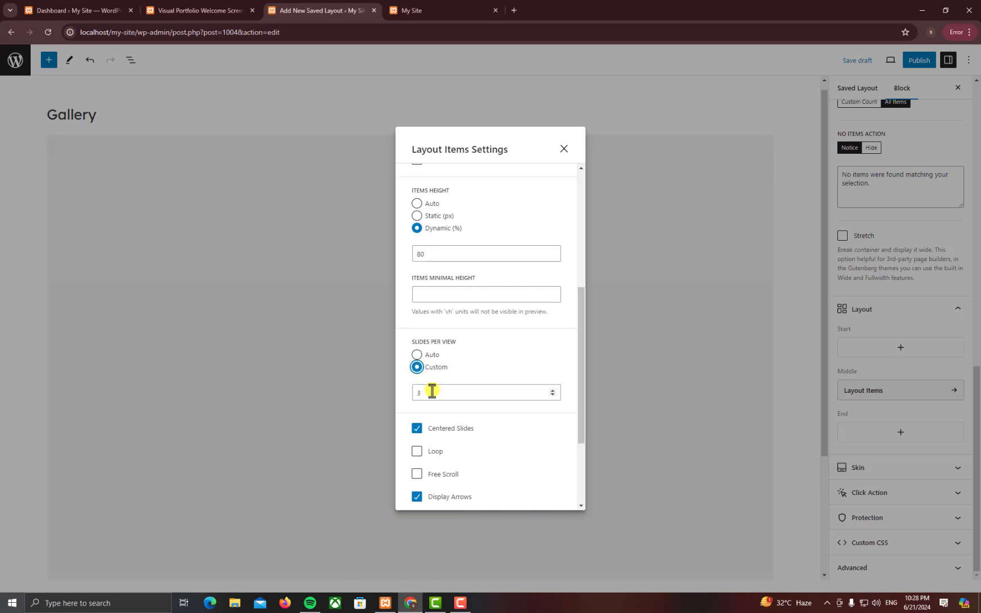
pyautogui.click(553, 390)
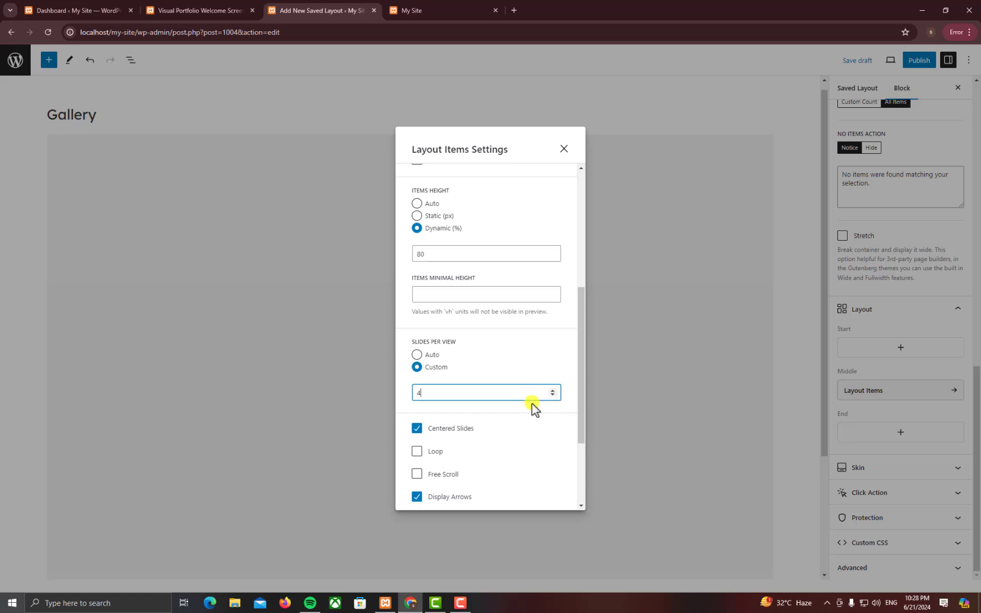
# Enable Loop for the slider and narrow the gap between the slides to below 9.
pyautogui.scroll(-1, 474, 446)
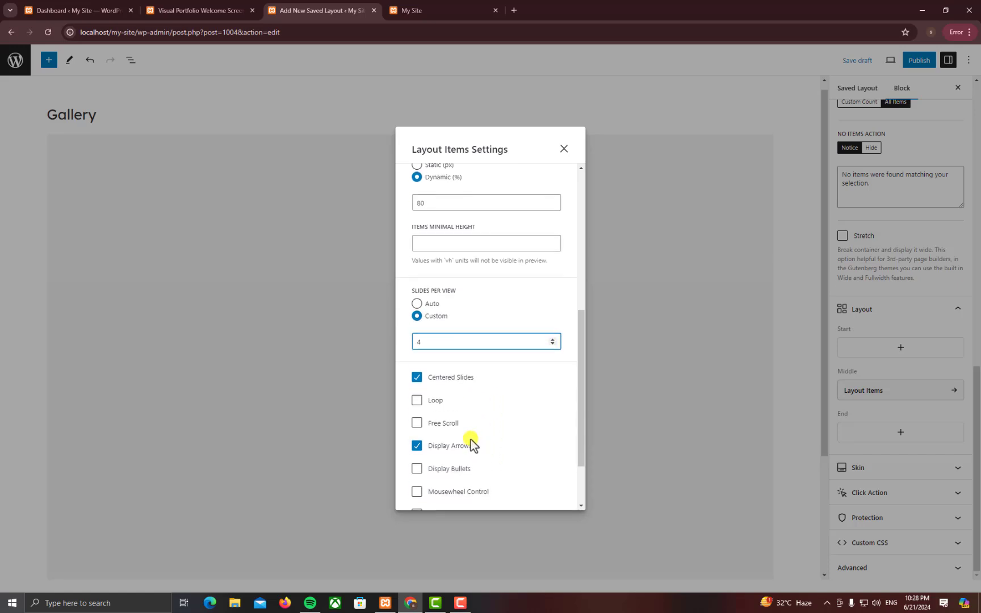
pyautogui.click(416, 401)
pyautogui.scroll(-2, 466, 413)
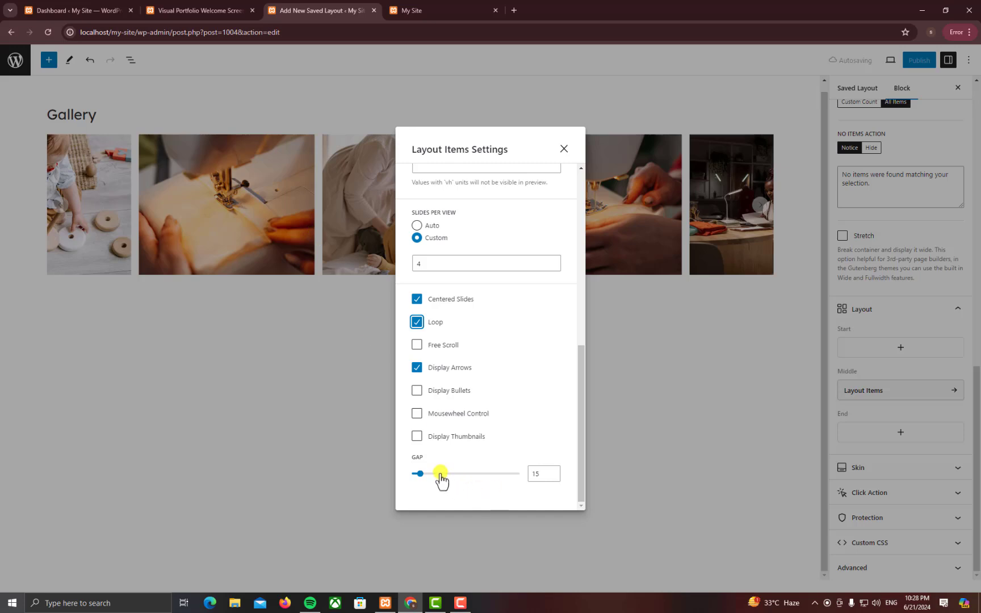
pyautogui.click(441, 474)
pyautogui.click(424, 474)
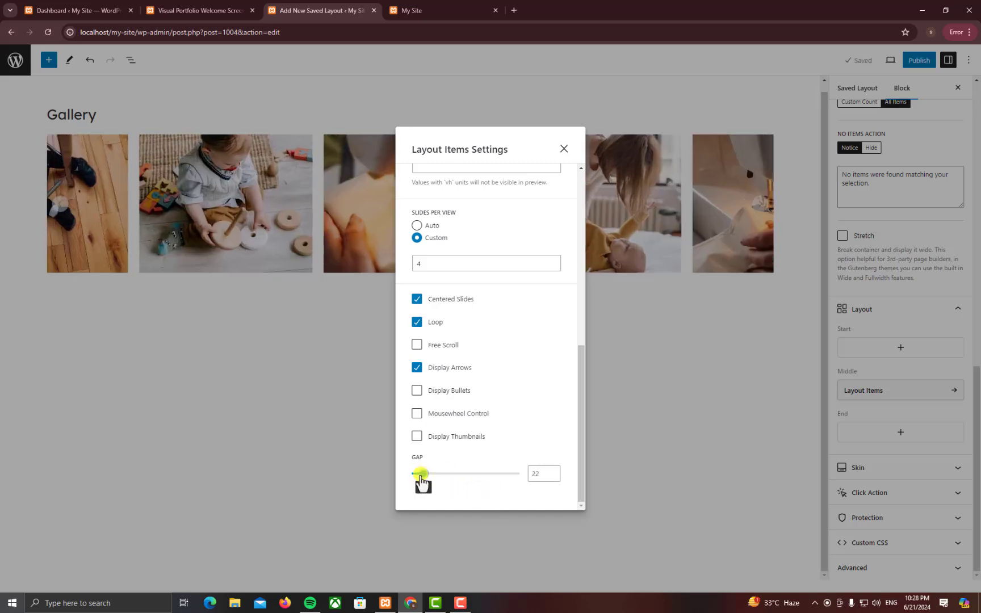
pyautogui.moveTo(420, 478)
pyautogui.mouseDown()
pyautogui.moveTo(407, 480)
pyautogui.moveTo(418, 479)
pyautogui.mouseUp()
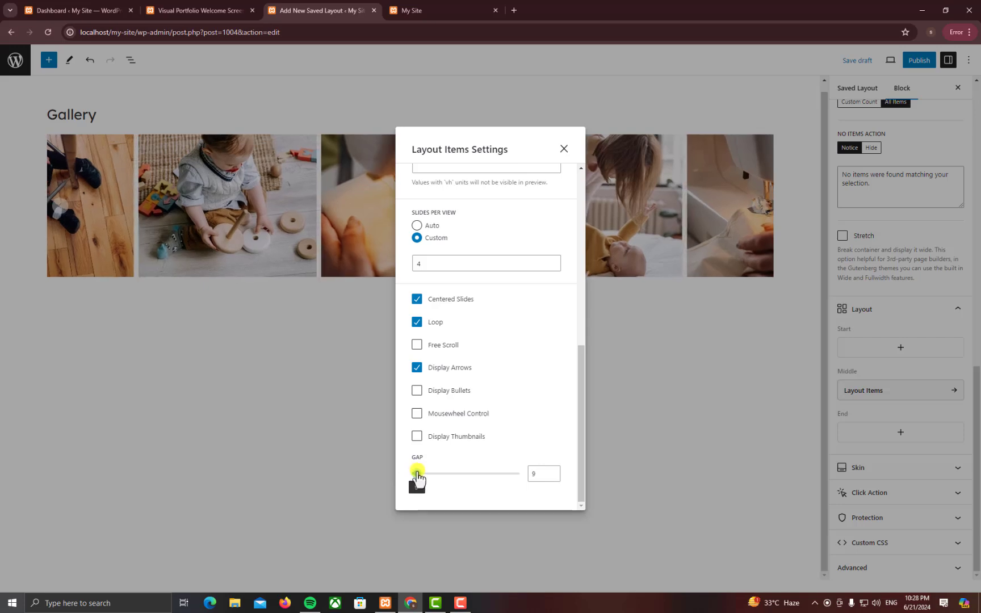
# Review the slider's effect, speed, autoplay and items height settings and check the running slider in the preview.
pyautogui.scroll(2, 485, 364)
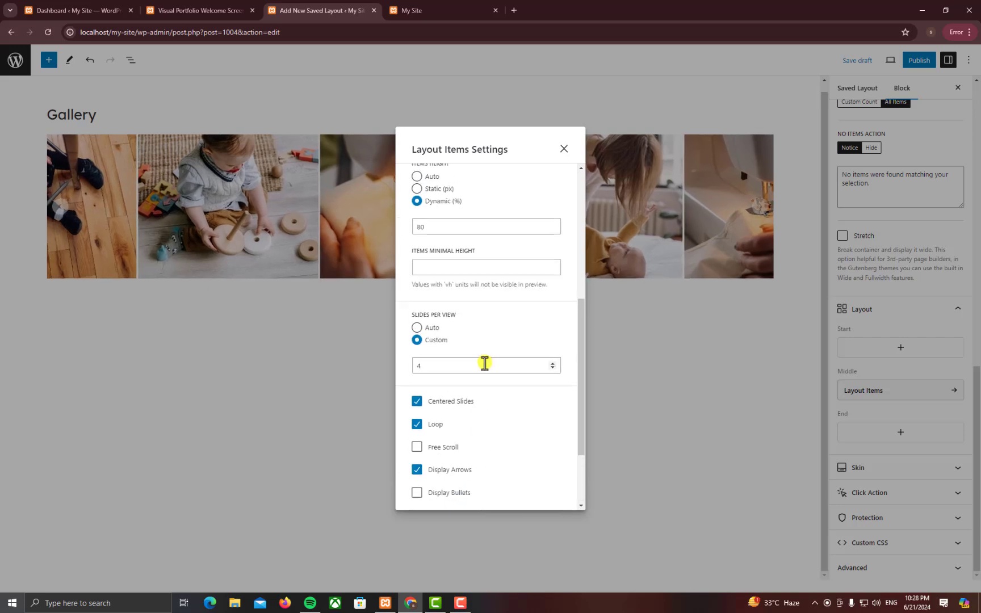
pyautogui.scroll(1, 484, 364)
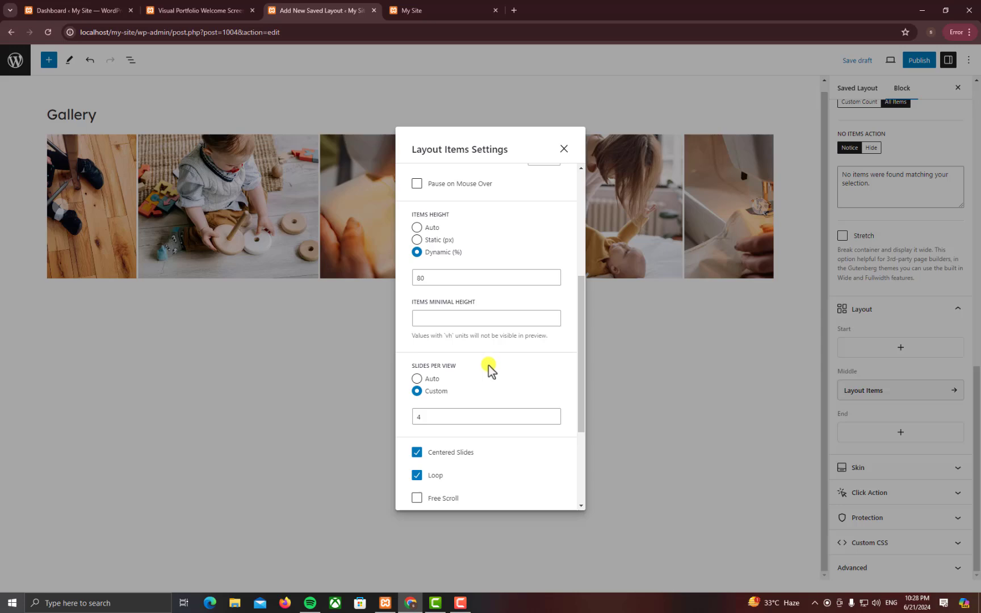
pyautogui.scroll(4, 488, 369)
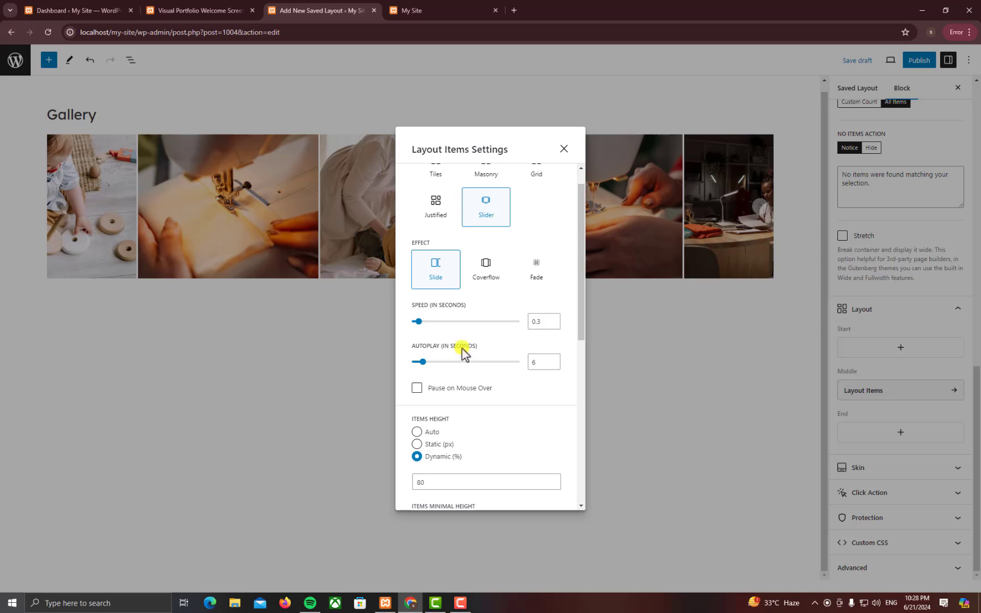
pyautogui.click(563, 149)
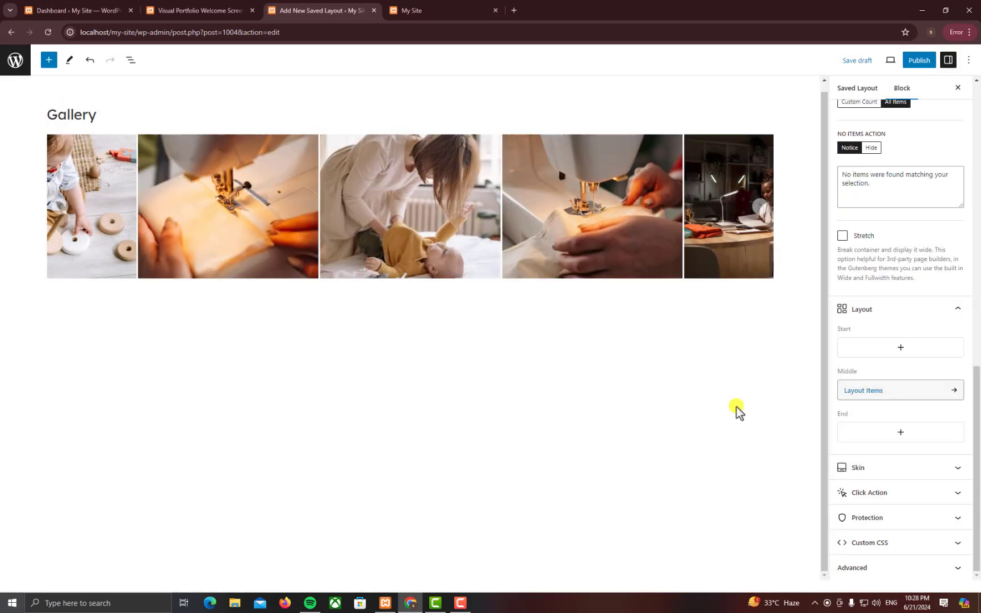
pyautogui.click(897, 401)
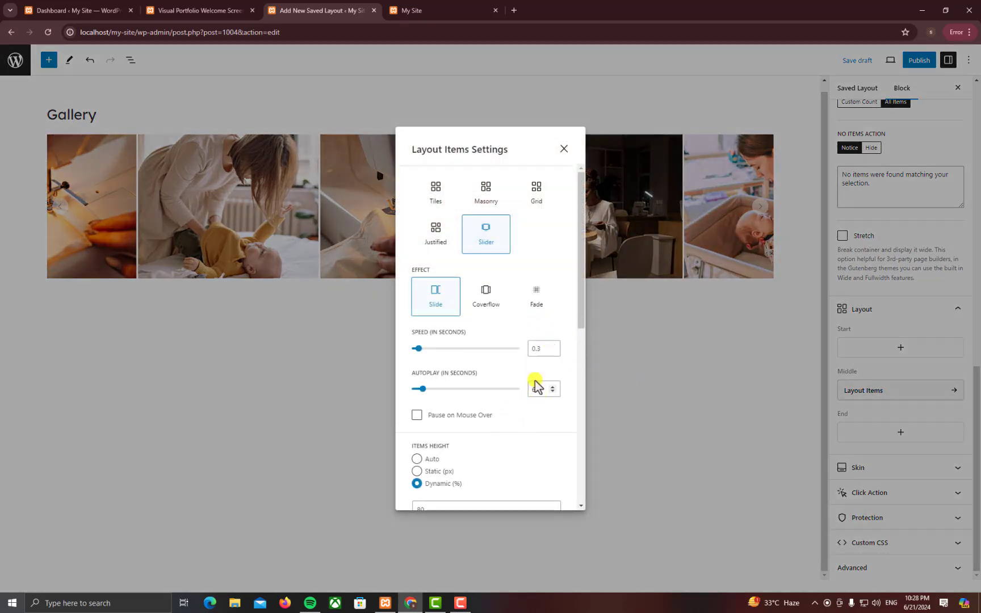
pyautogui.click(563, 151)
# Publish the Gallery saved layout and confirm the publishing.
pyautogui.scroll(8, 915, 321)
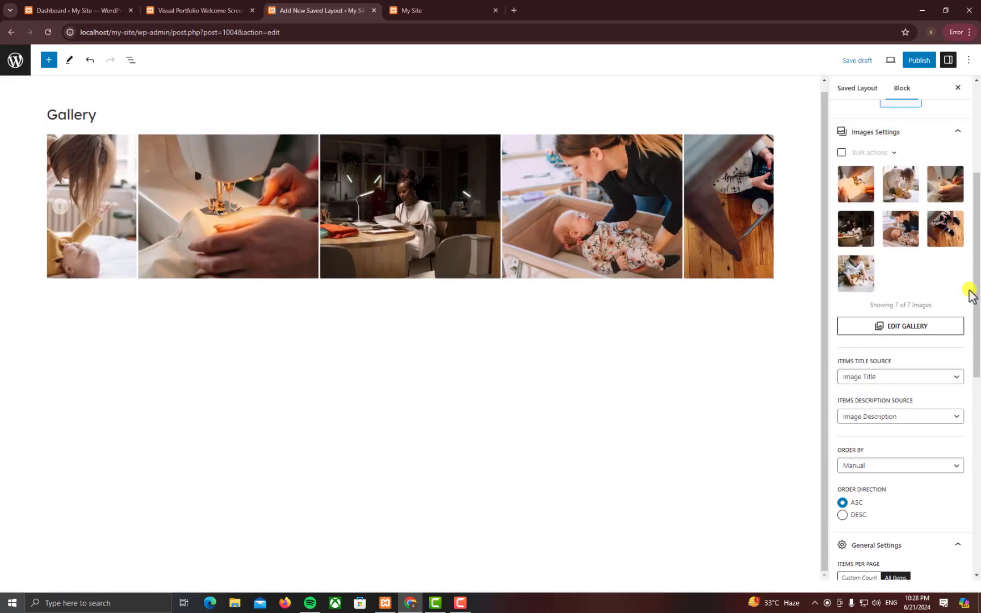
pyautogui.scroll(4, 968, 293)
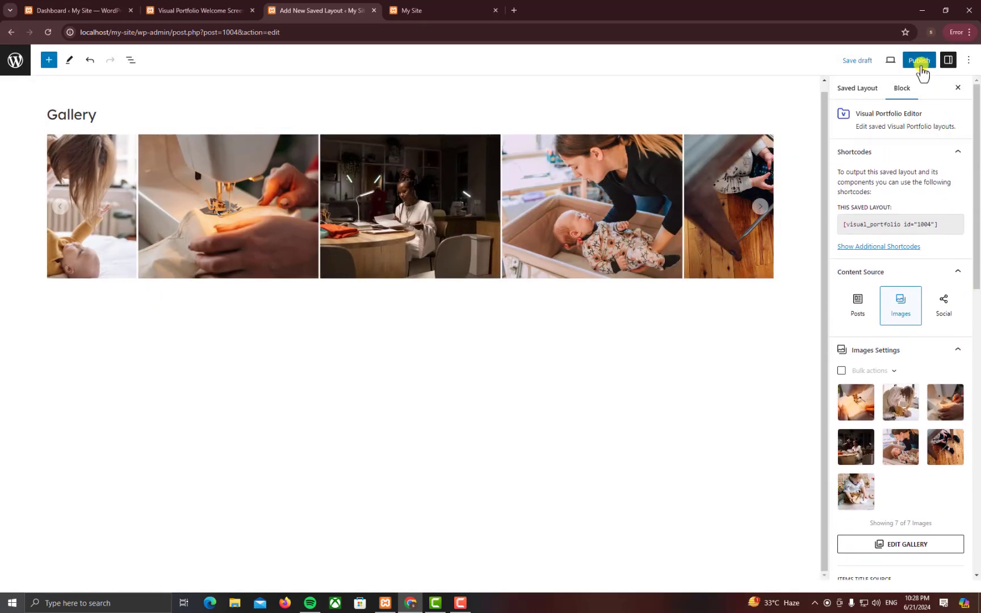
pyautogui.click(922, 61)
pyautogui.click(895, 64)
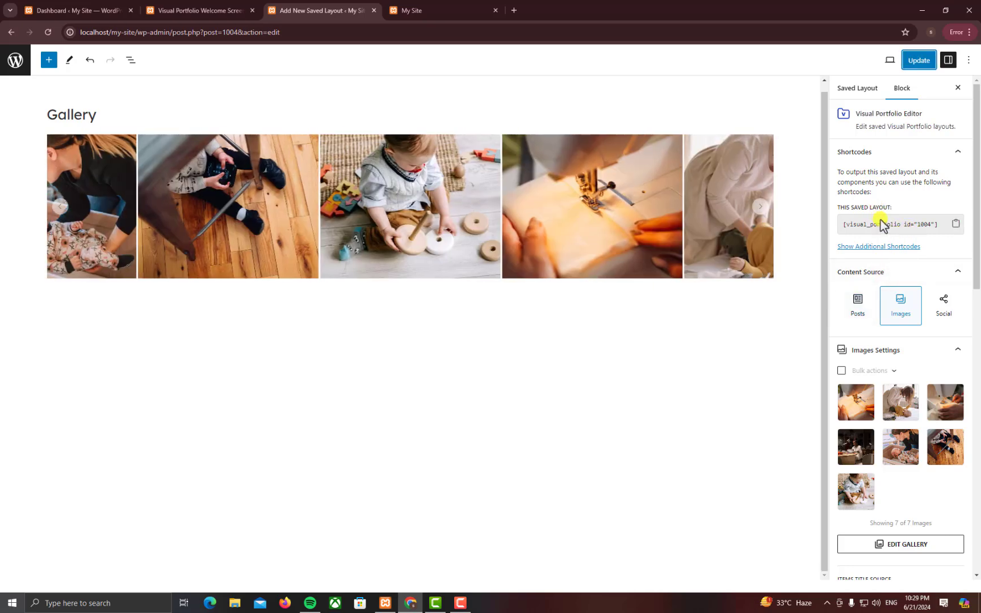
# Open the site's home page in the Elementor editor in a new browser tab and switch to that tab.
pyautogui.click(430, 12)
pyautogui.scroll(3, 602, 372)
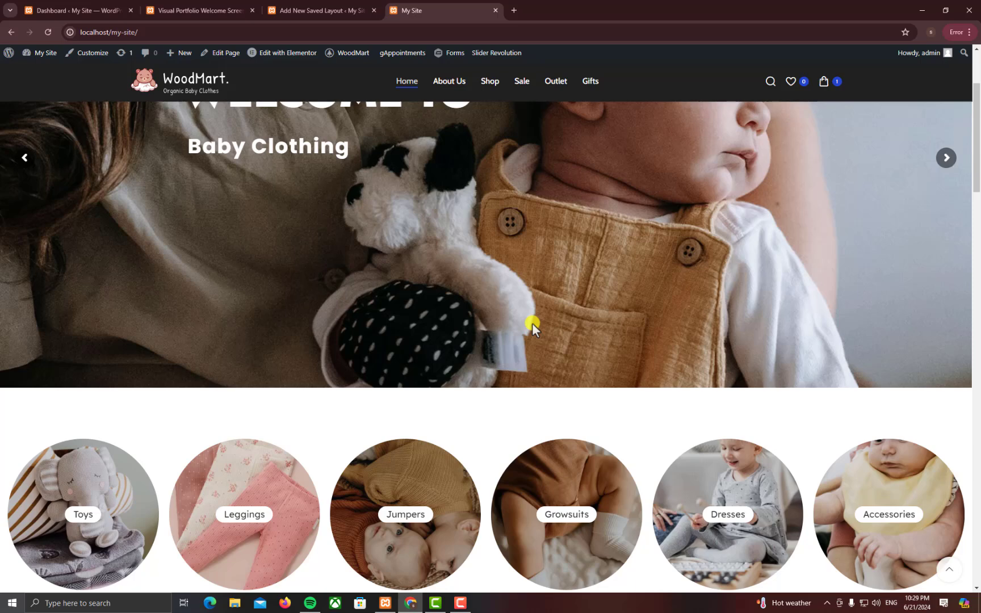
pyautogui.rightClick(292, 52)
pyautogui.click(305, 58)
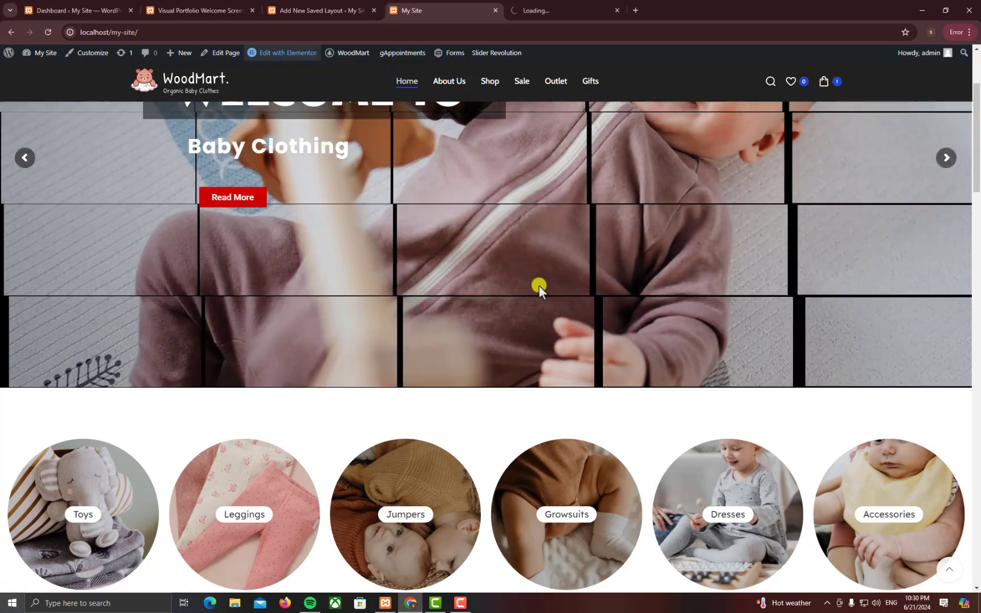
pyautogui.click(582, 7)
pyautogui.click(477, 6)
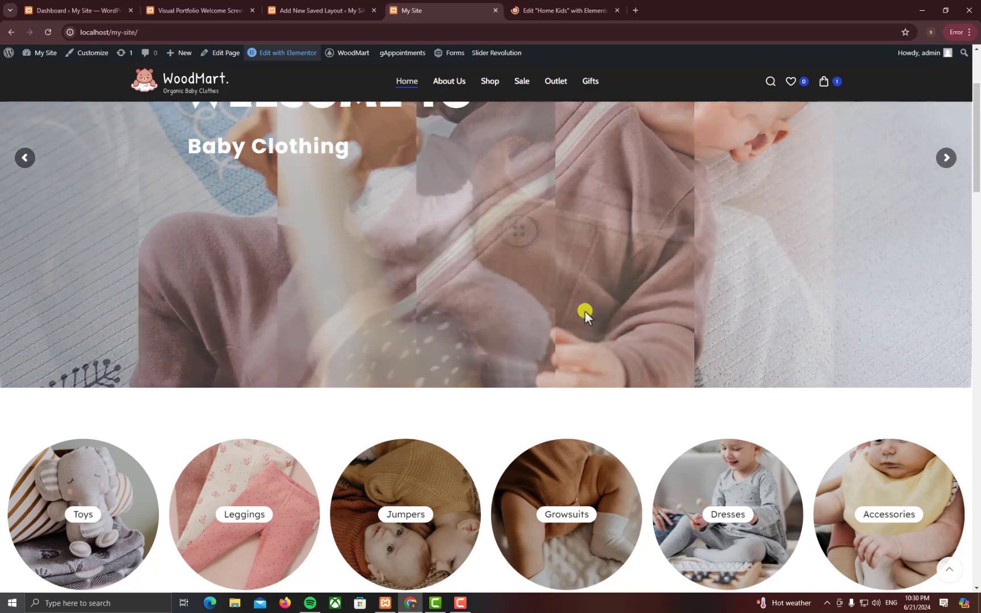
pyautogui.scroll(-2, 593, 304)
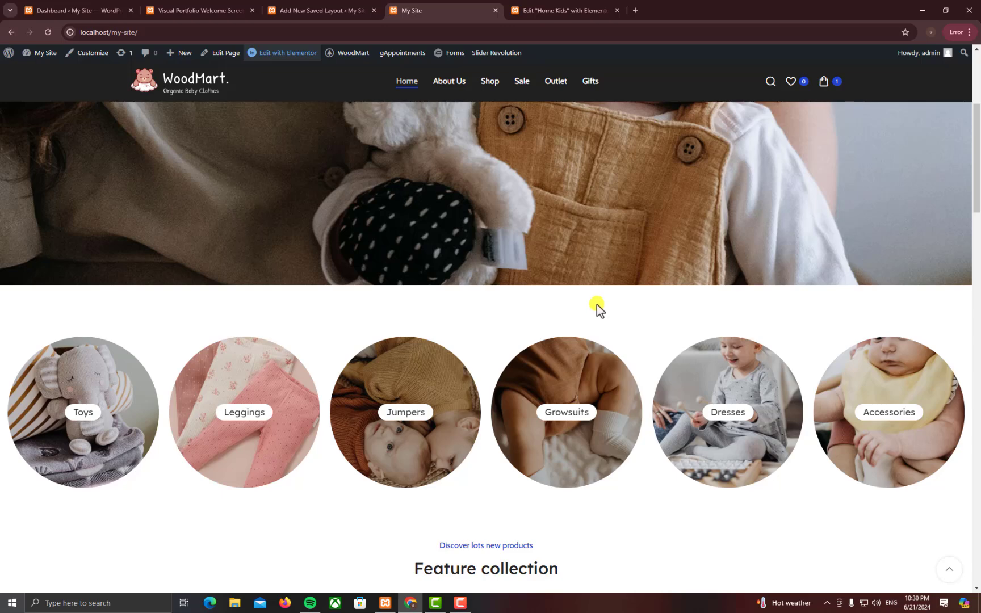
pyautogui.click(587, 8)
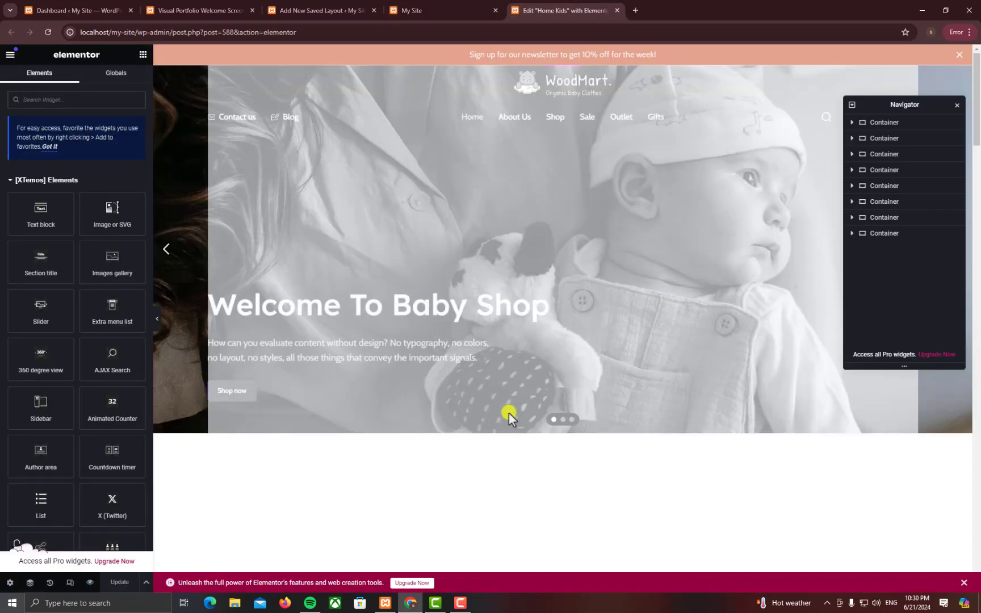
pyautogui.scroll(-3, 506, 416)
pyautogui.scroll(-3, 413, 345)
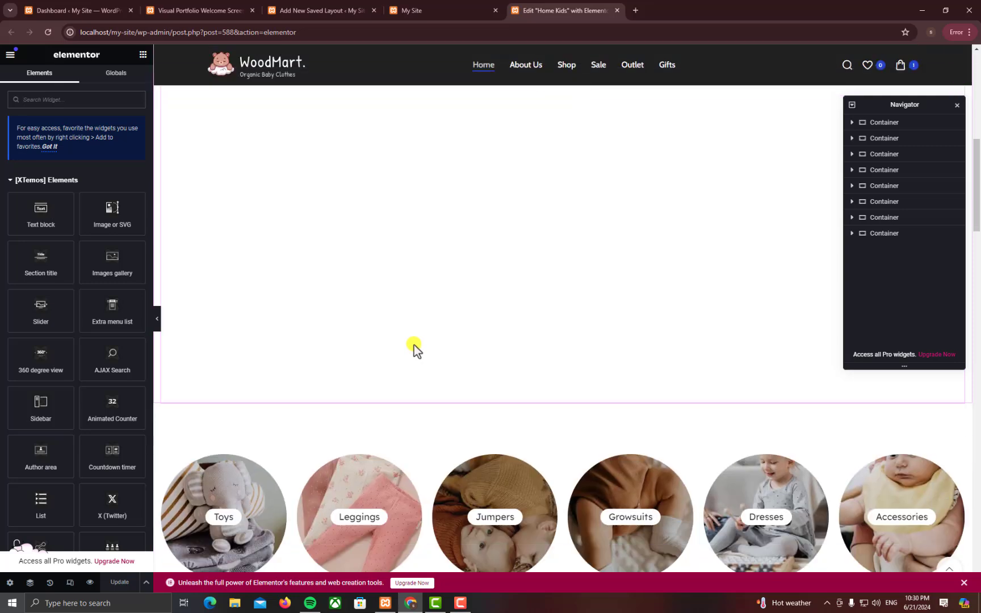
pyautogui.rightClick(434, 253)
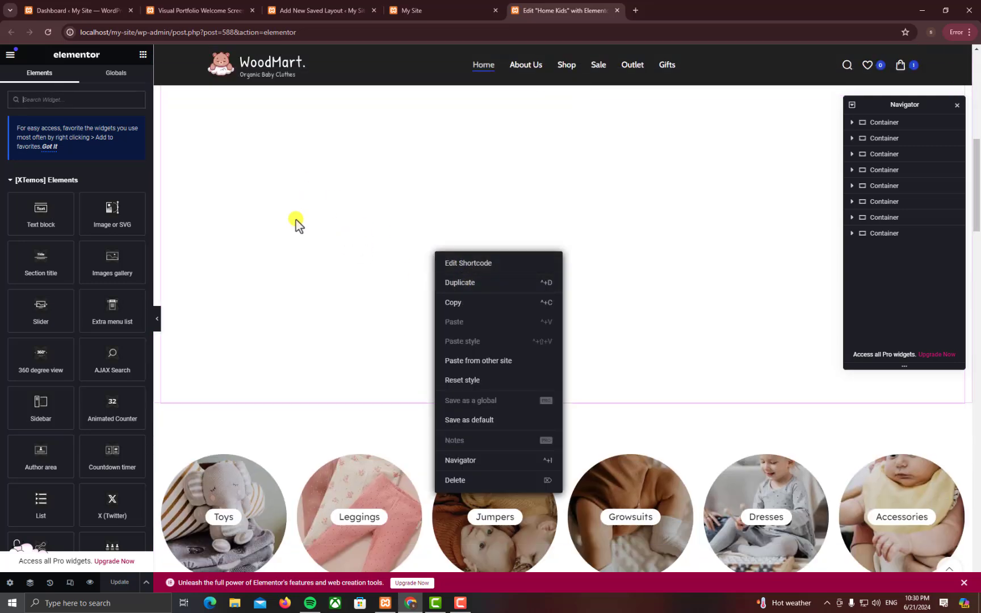
pyautogui.click(459, 282)
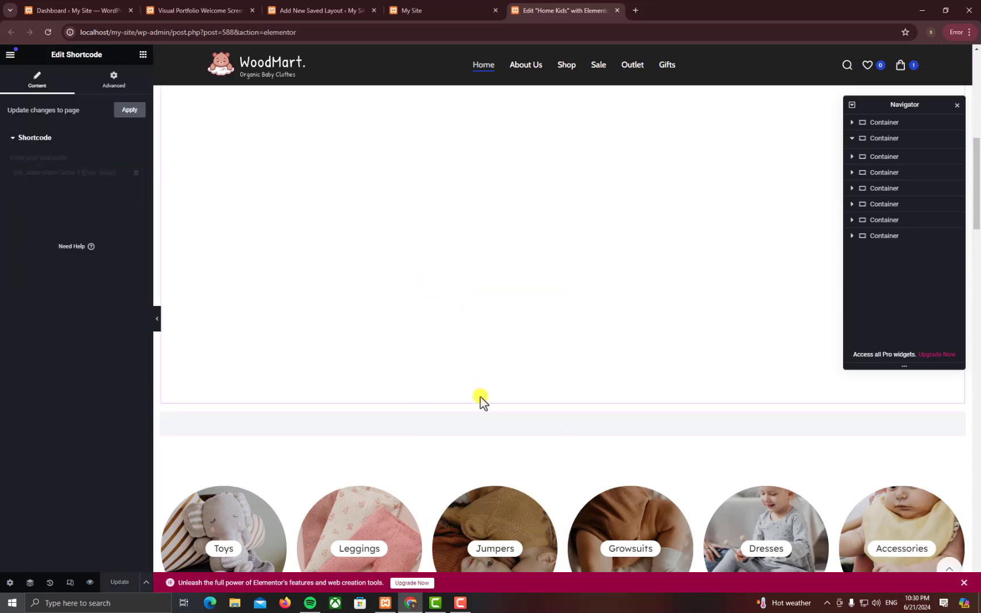
pyautogui.rightClick(447, 417)
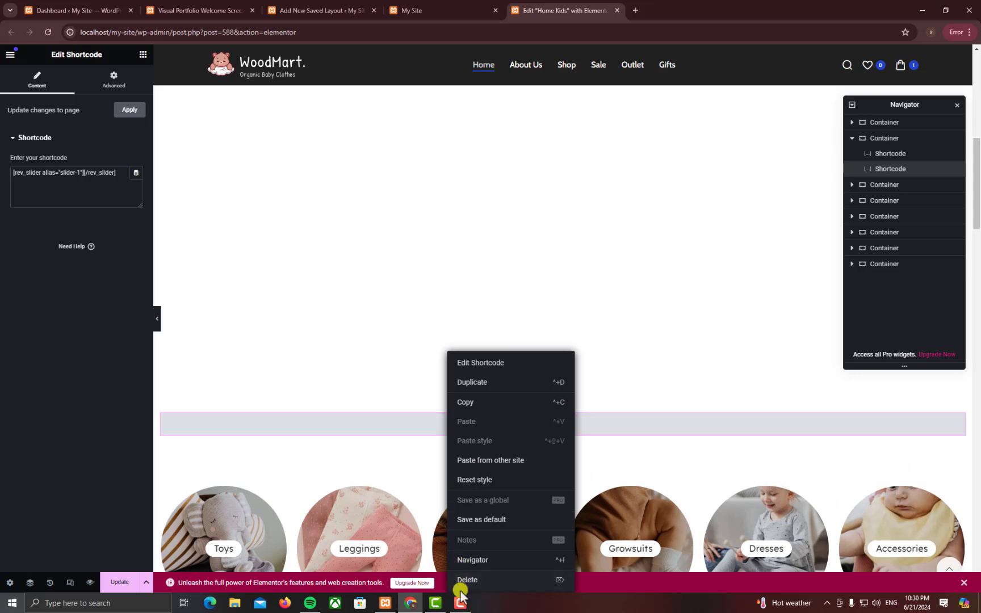
pyautogui.click(463, 581)
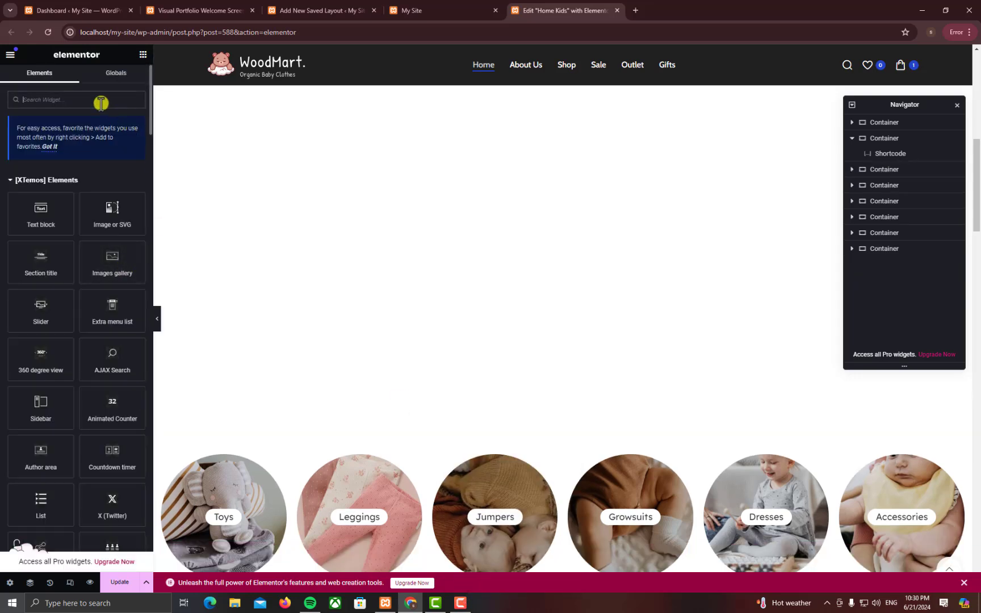
# Add a Visual Portfolio widget directly below the slider shortcode and assign it the saved layout #1004 - Gallery.
pyautogui.write('visua')
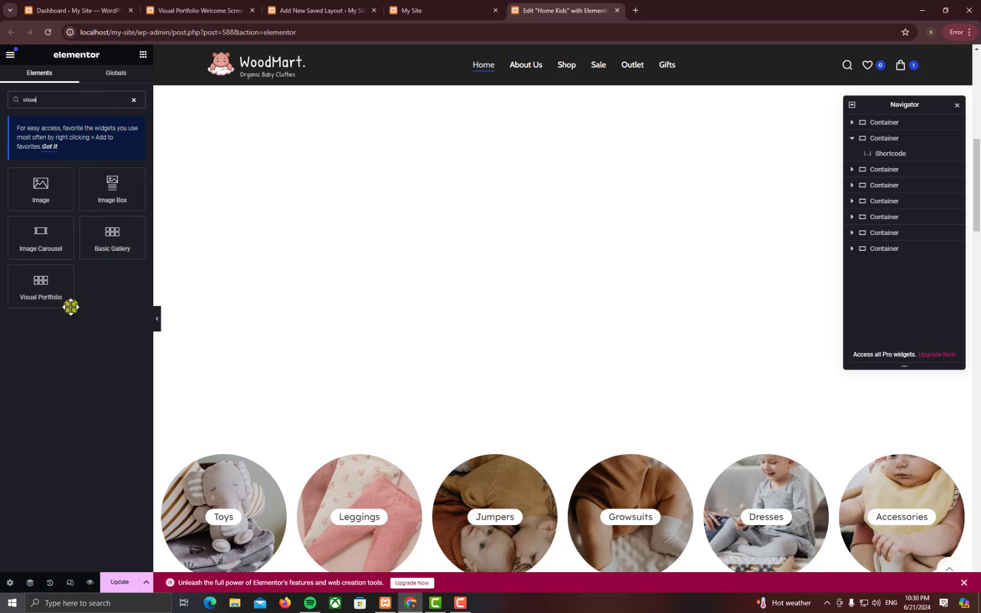
pyautogui.moveTo(52, 298); pyautogui.dragTo(540, 358)
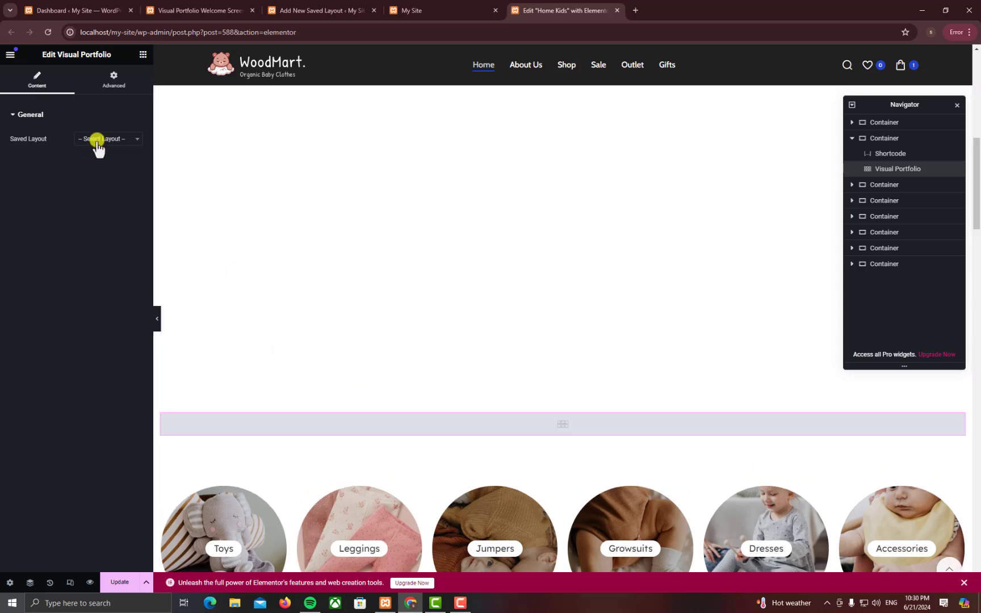
pyautogui.click(121, 142)
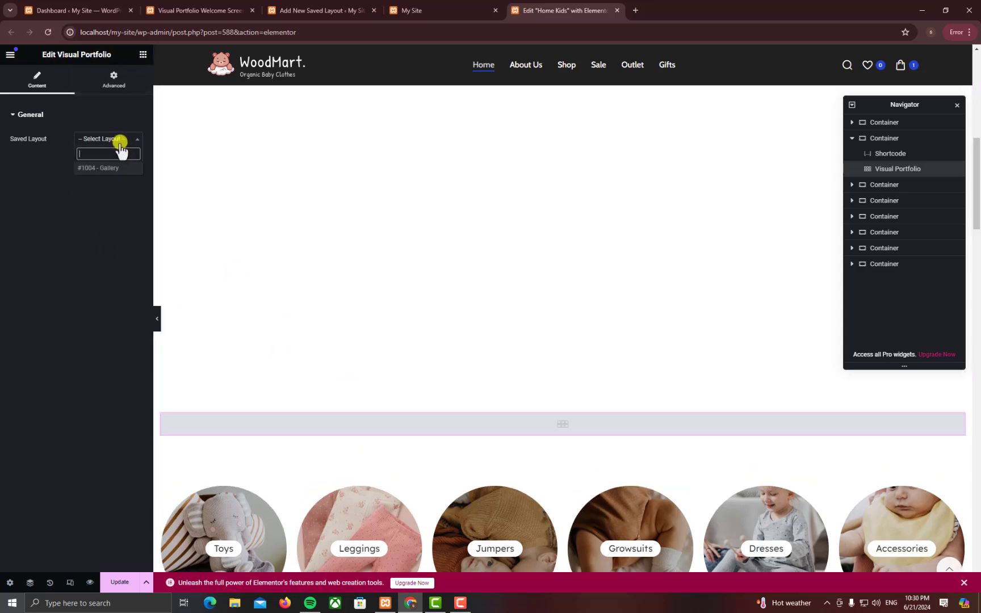
pyautogui.click(99, 168)
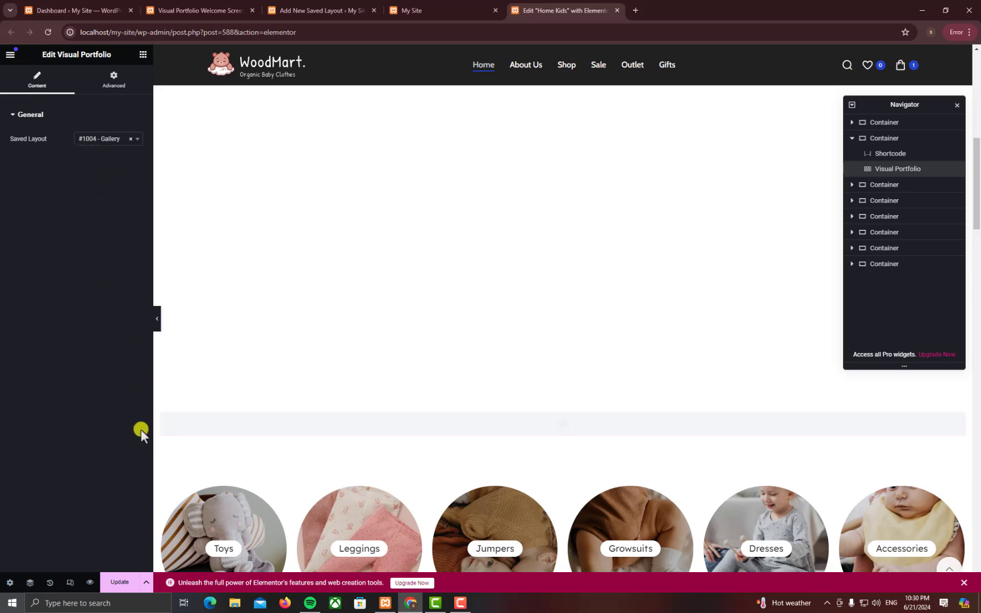
# Update the home page in Elementor and reload the live site in its own browser tab.
pyautogui.click(125, 586)
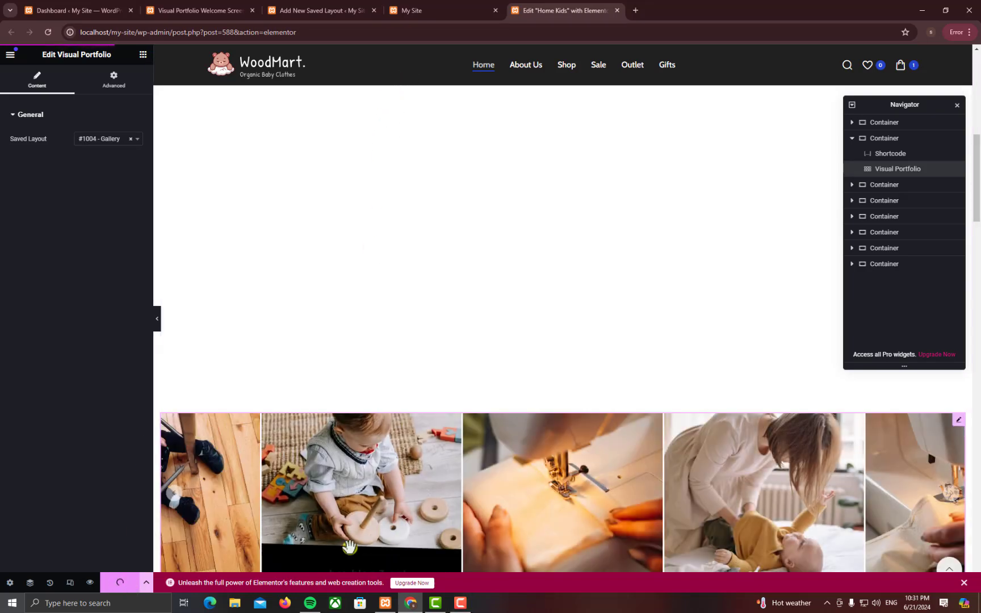
pyautogui.scroll(-3, 430, 419)
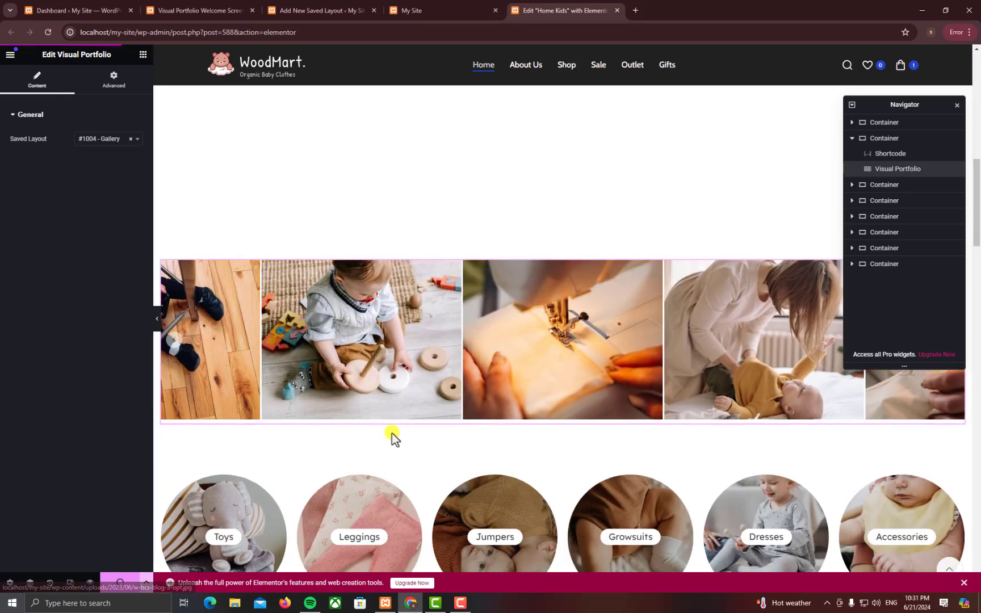
pyautogui.click(437, 11)
pyautogui.click(438, 29)
pyautogui.press('Return')
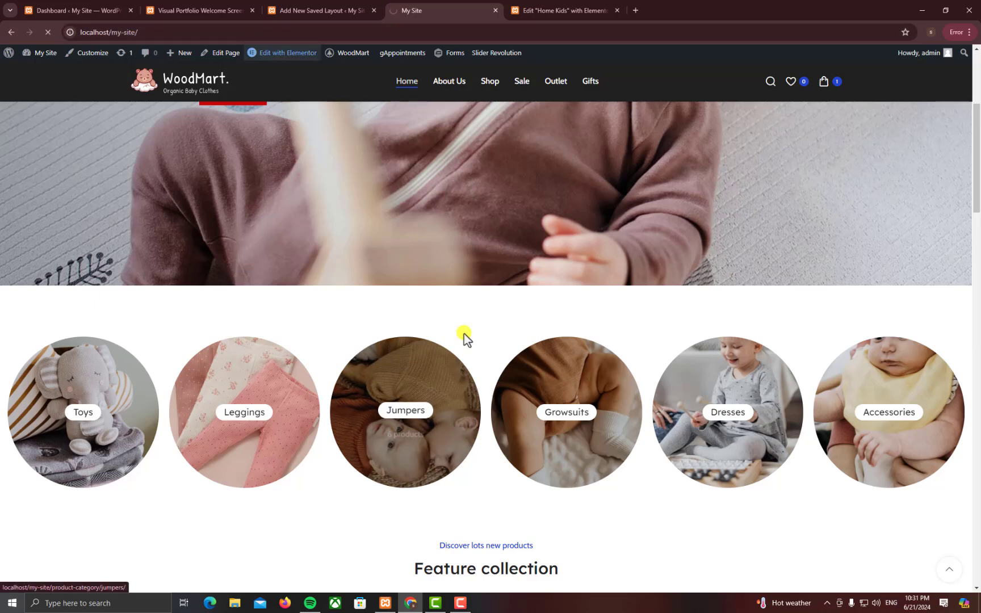
# Find the gallery slider on the live home page and advance through several slides to check it.
pyautogui.scroll(-1, 477, 349)
pyautogui.scroll(-2, 491, 352)
pyautogui.scroll(4, 491, 352)
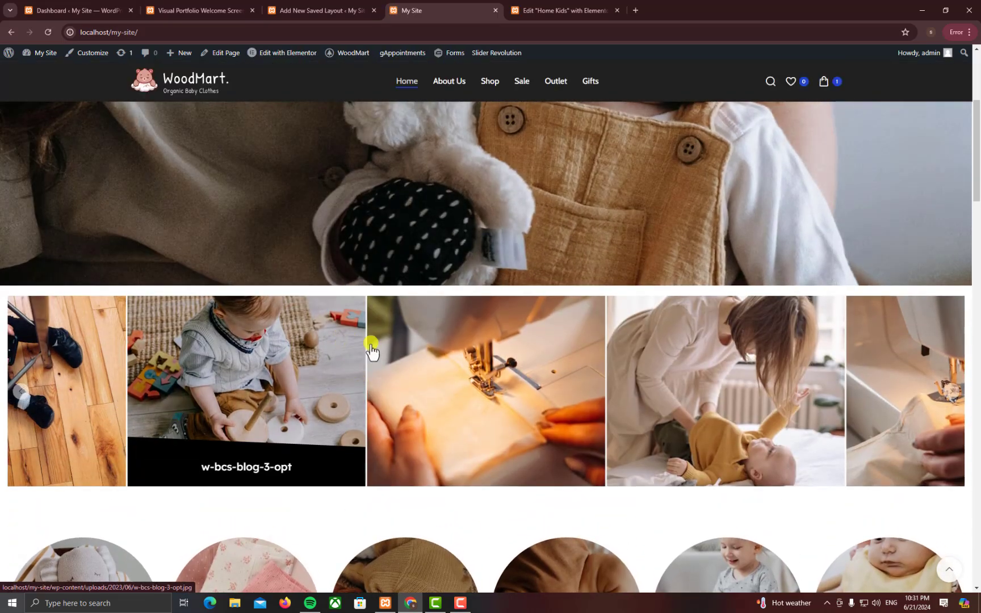
pyautogui.click(951, 393)
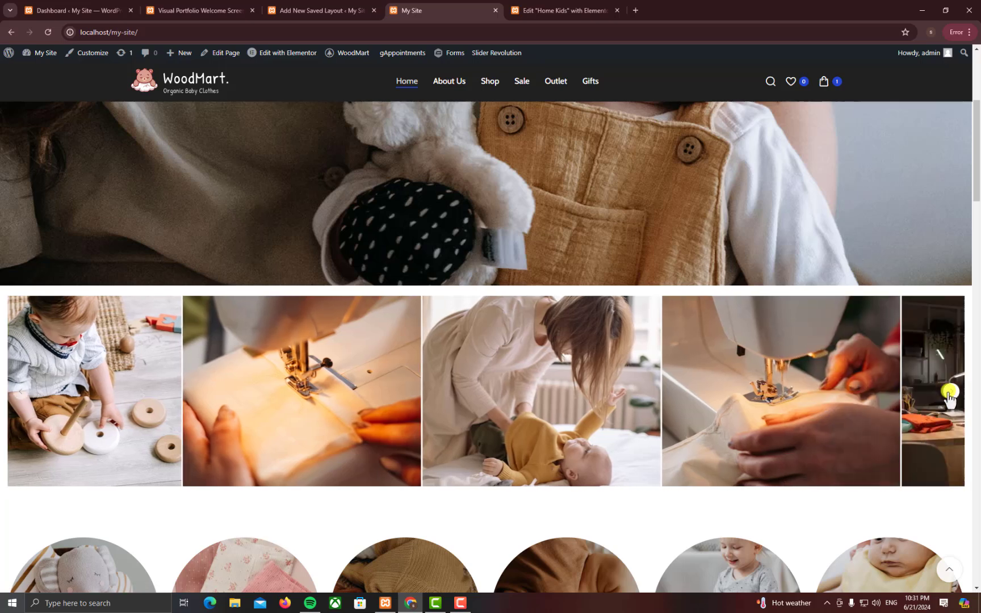
pyautogui.click(949, 395)
pyautogui.click(950, 395)
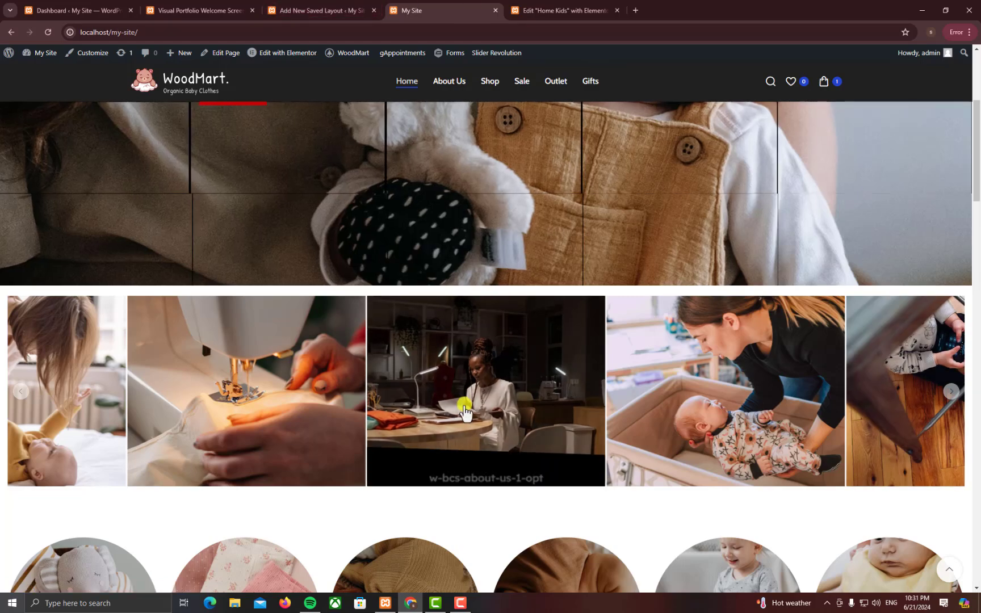
# Return to the Gallery saved layout's browser tab, set its slider effect to Coverflow, and update the layout.
pyautogui.click(269, 8)
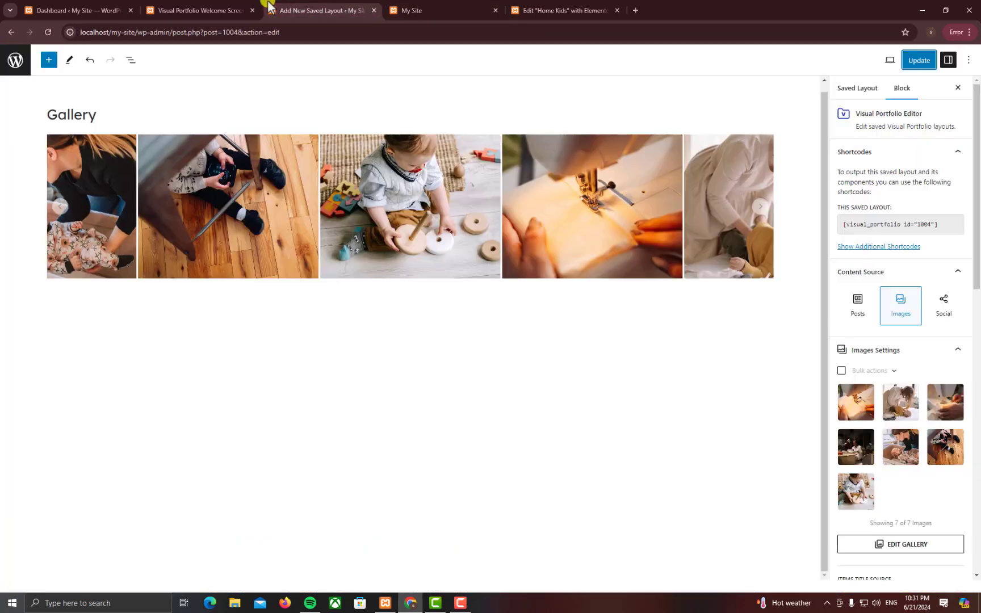
pyautogui.click(908, 547)
pyautogui.click(952, 72)
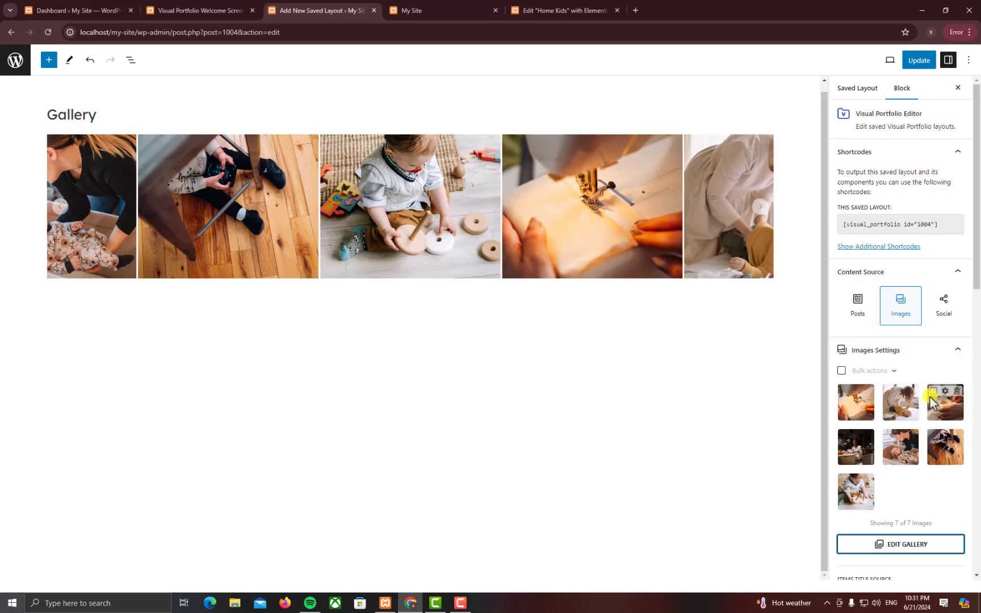
pyautogui.scroll(-3, 908, 361)
pyautogui.scroll(-5, 902, 341)
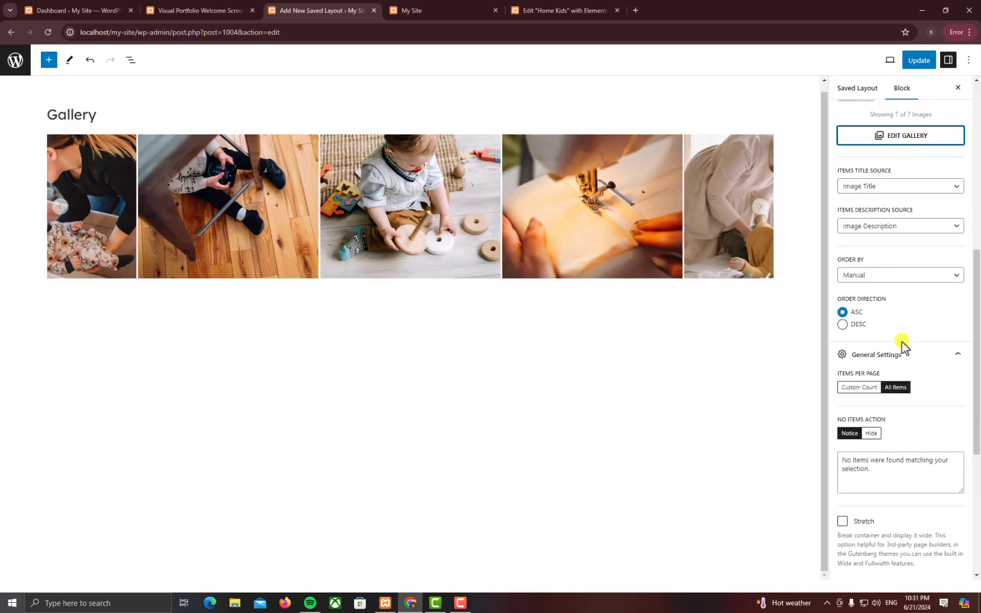
pyautogui.scroll(-4, 891, 467)
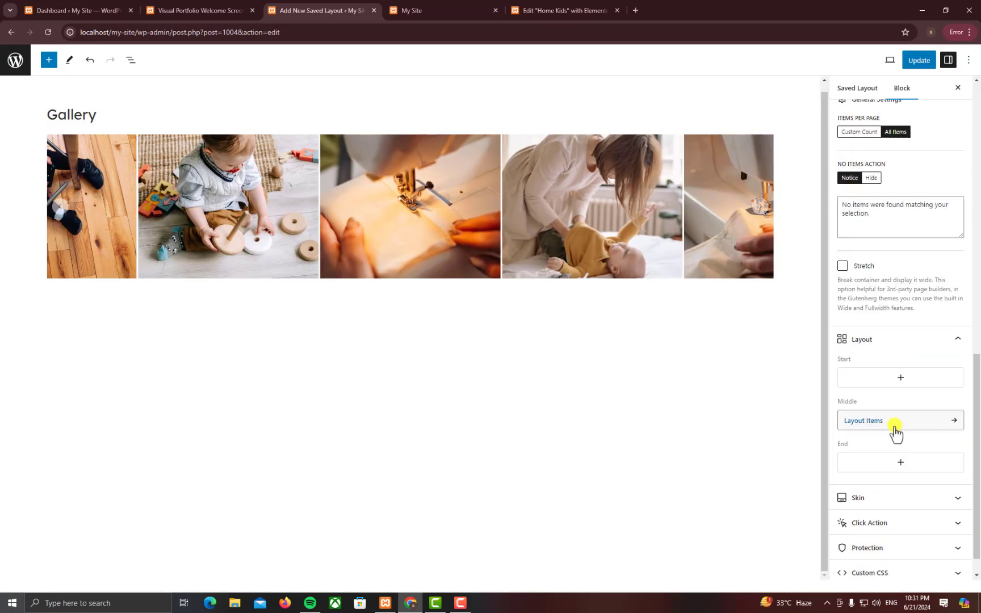
pyautogui.click(896, 423)
pyautogui.click(494, 305)
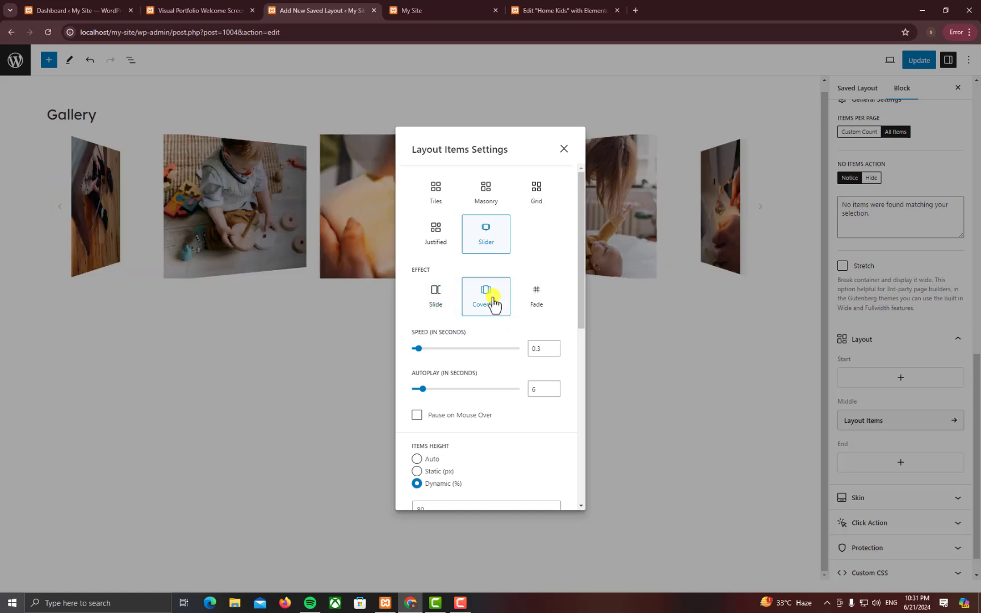
pyautogui.click(560, 150)
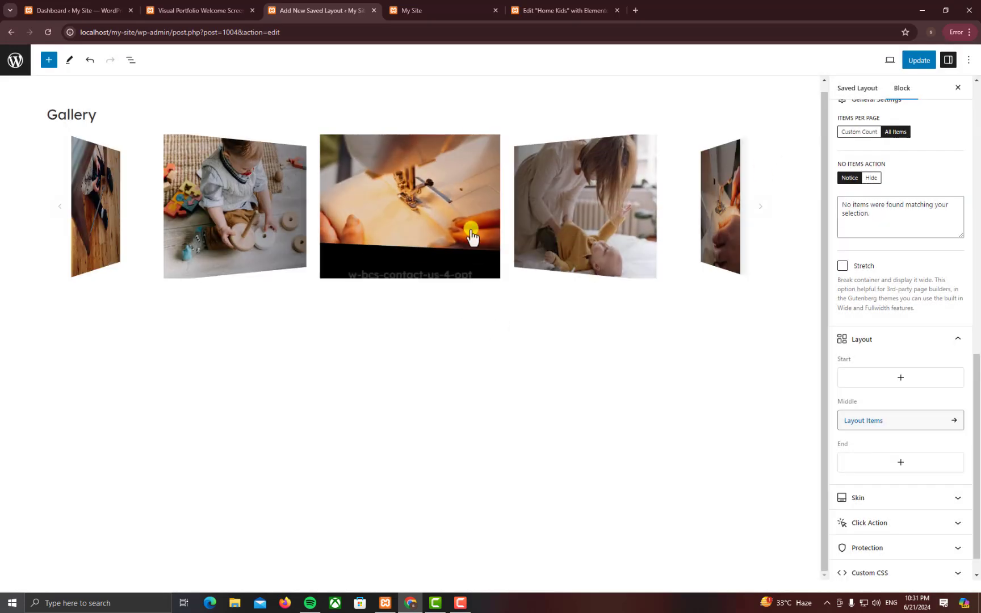
pyautogui.click(916, 63)
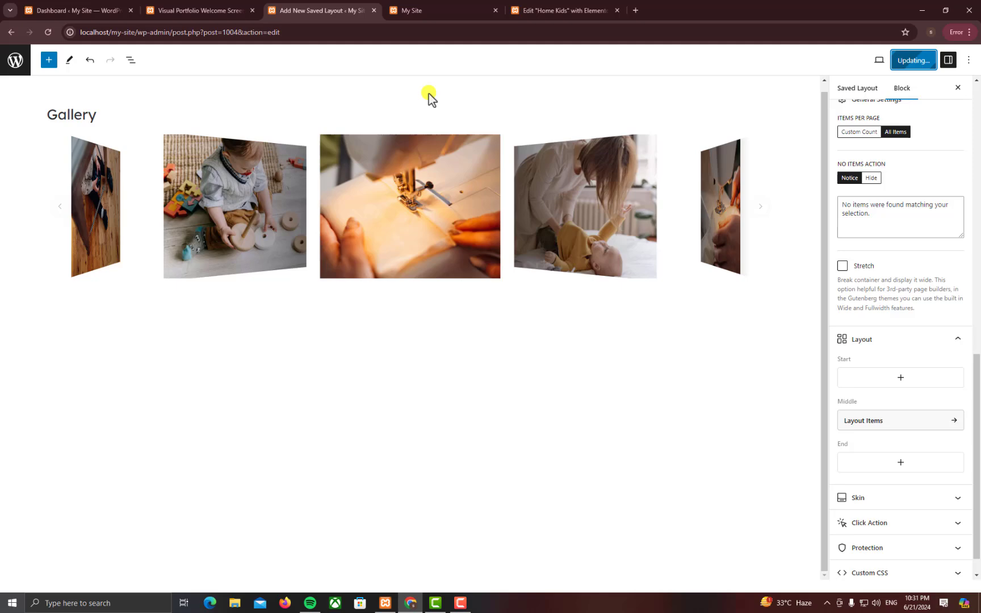
# Reload the live home page to check the updated gallery slider effect.
pyautogui.click(429, 13)
pyautogui.click(429, 34)
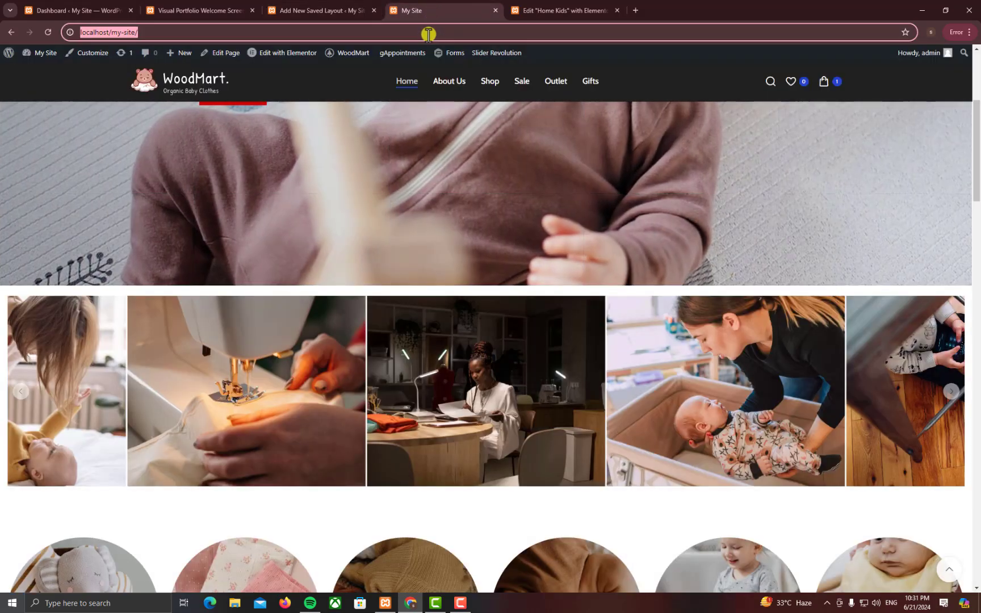
pyautogui.press('Return')
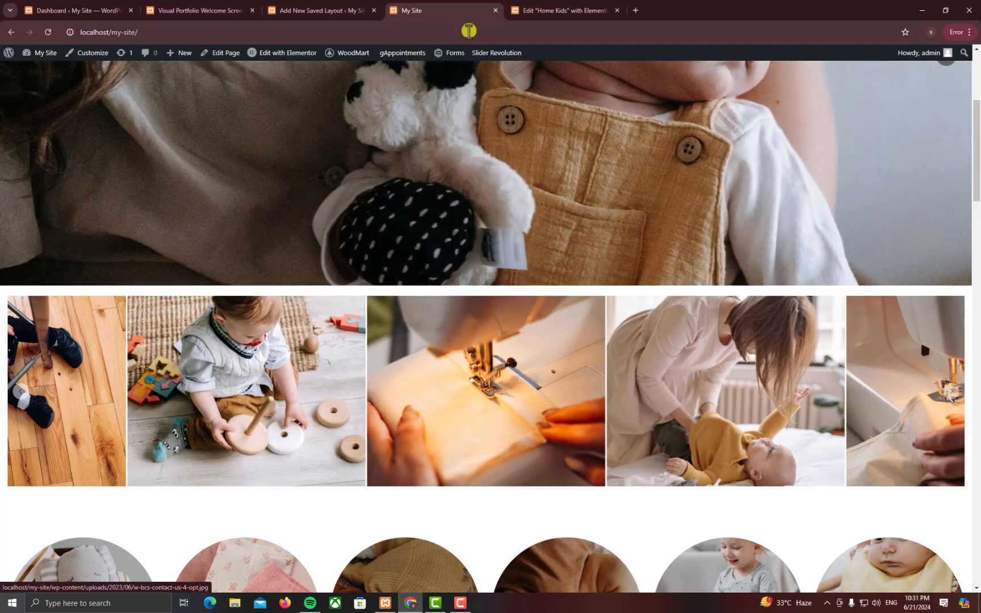
pyautogui.click(468, 31)
pyautogui.press('Return')
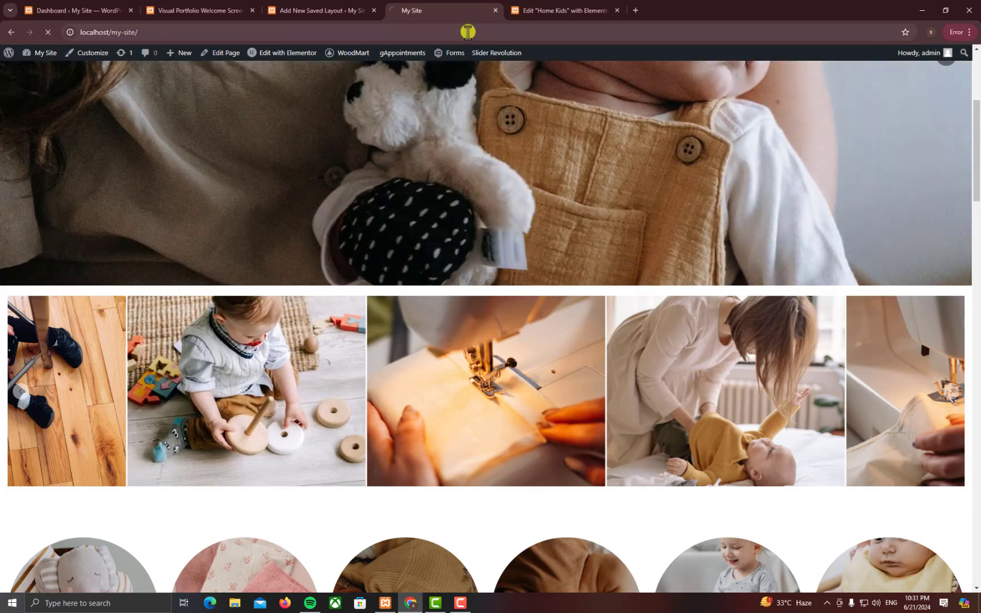
pyautogui.click(366, 7)
pyautogui.click(409, 6)
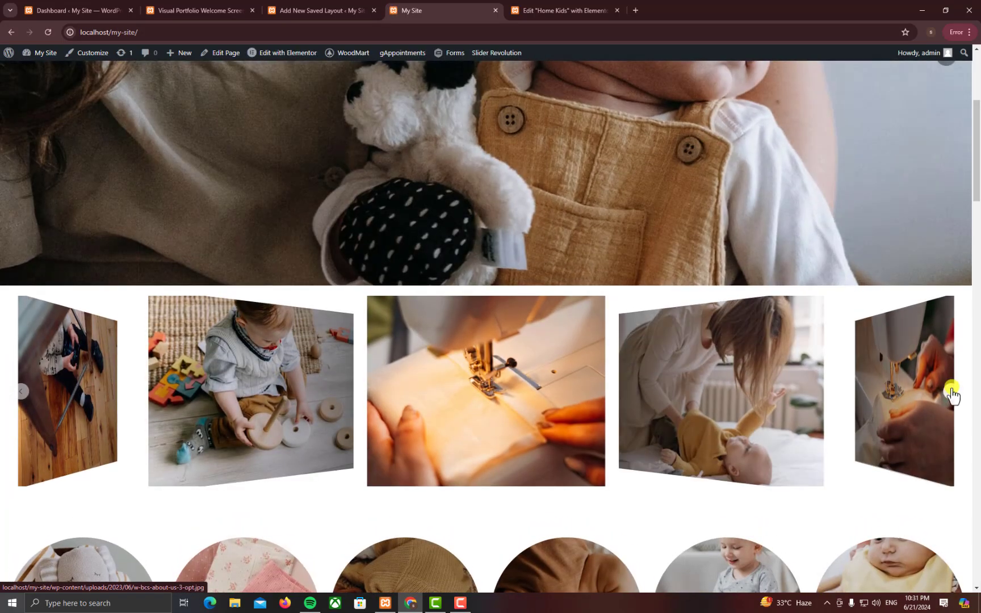
# Advance the Coverflow gallery on the live home page through several slides.
pyautogui.click(950, 392)
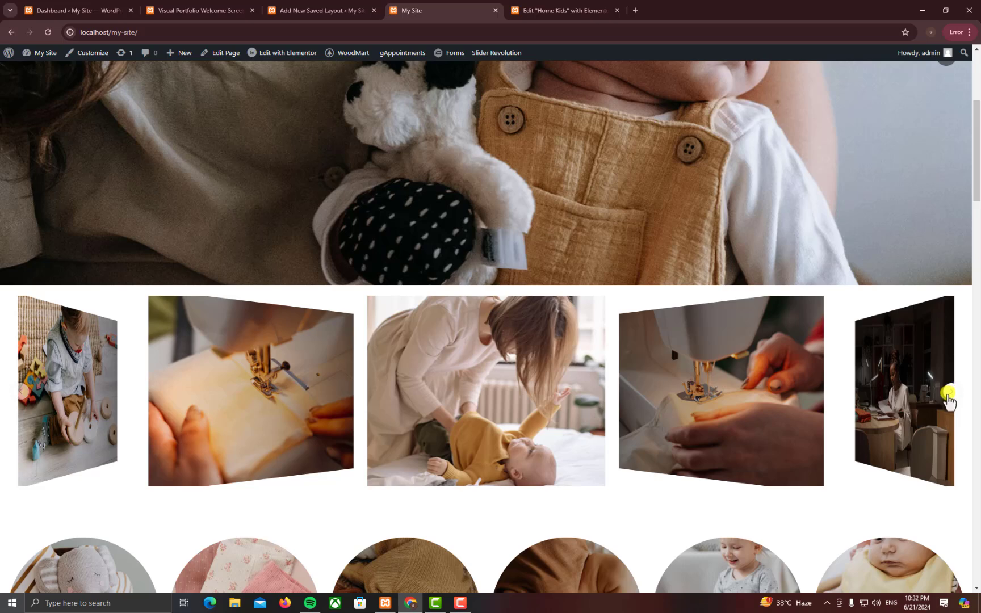
pyautogui.click(948, 397)
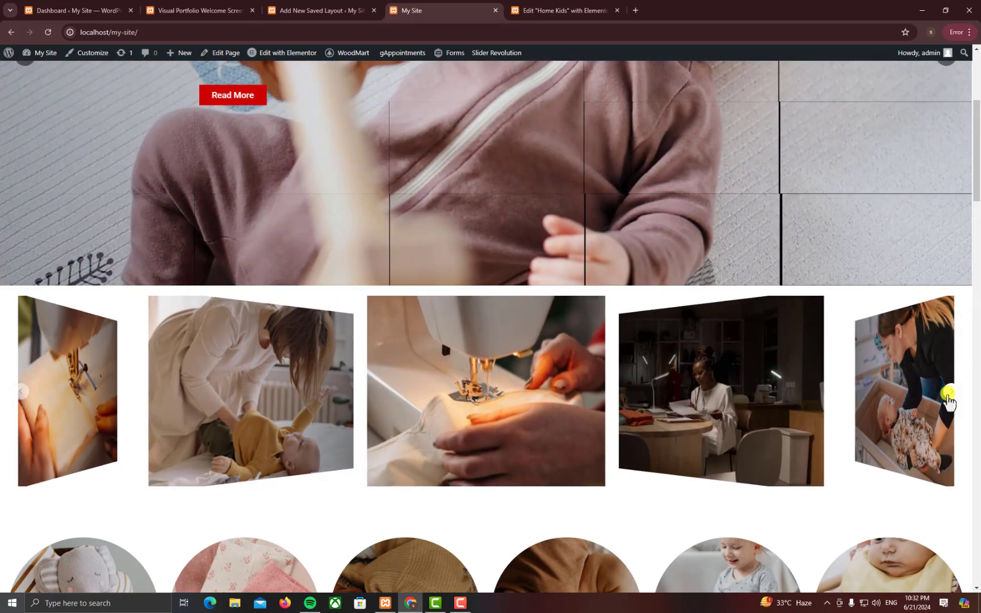
pyautogui.click(947, 399)
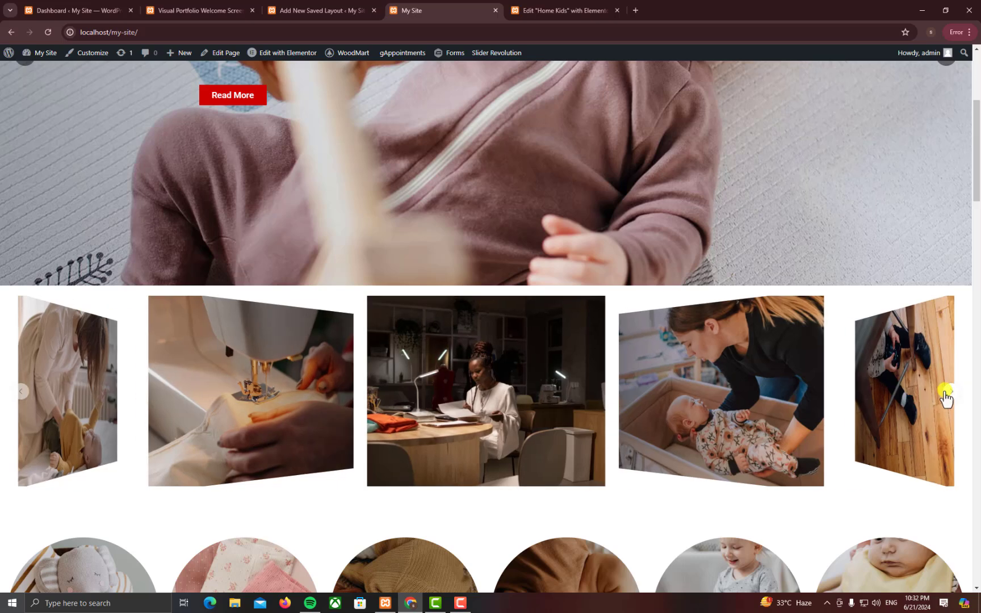
pyautogui.click(946, 398)
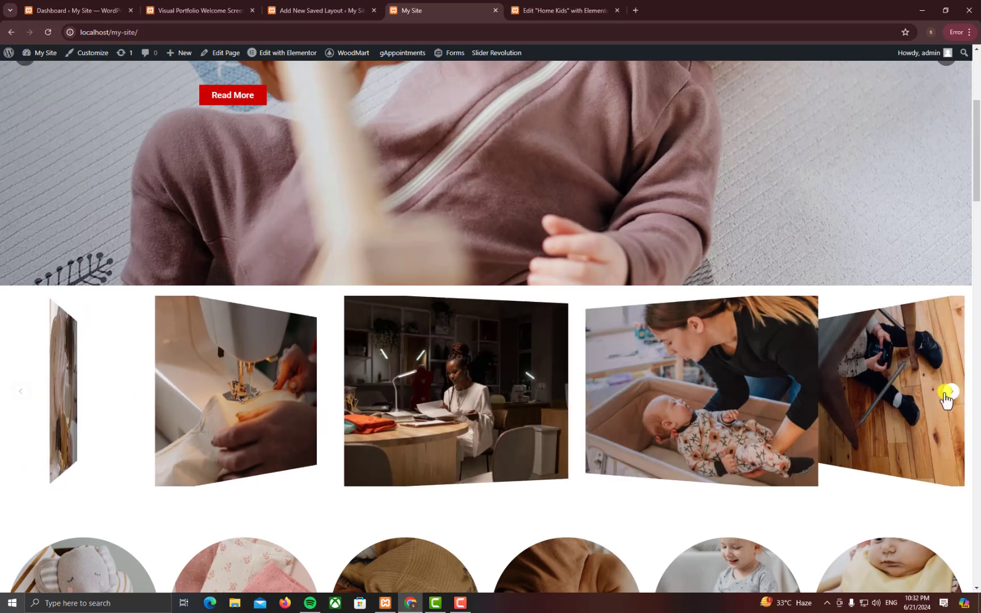
# Return to the Gallery saved layout's browser tab and change the gallery's skin to Fly.
pyautogui.click(288, 11)
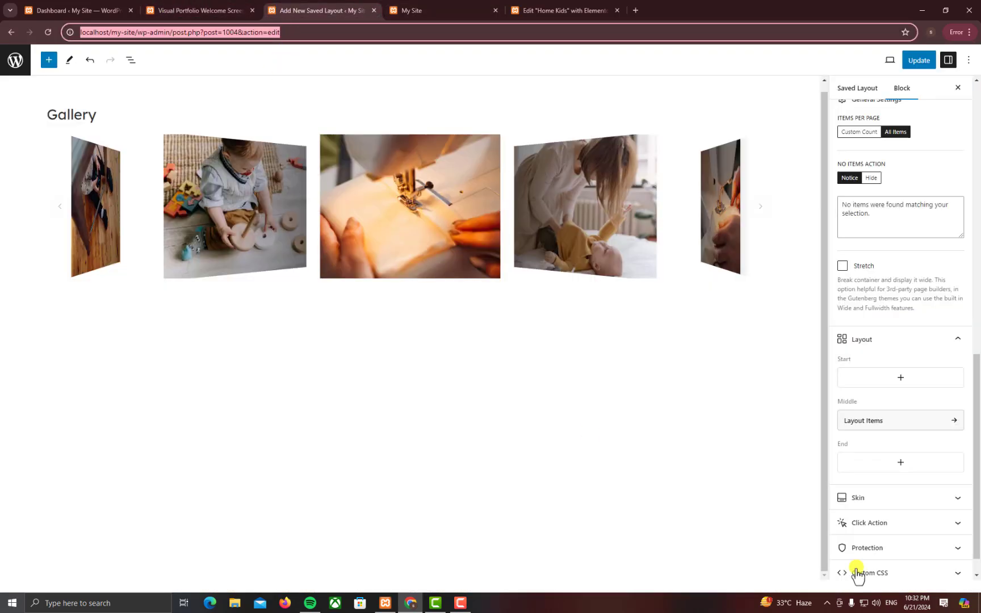
pyautogui.scroll(-1, 875, 479)
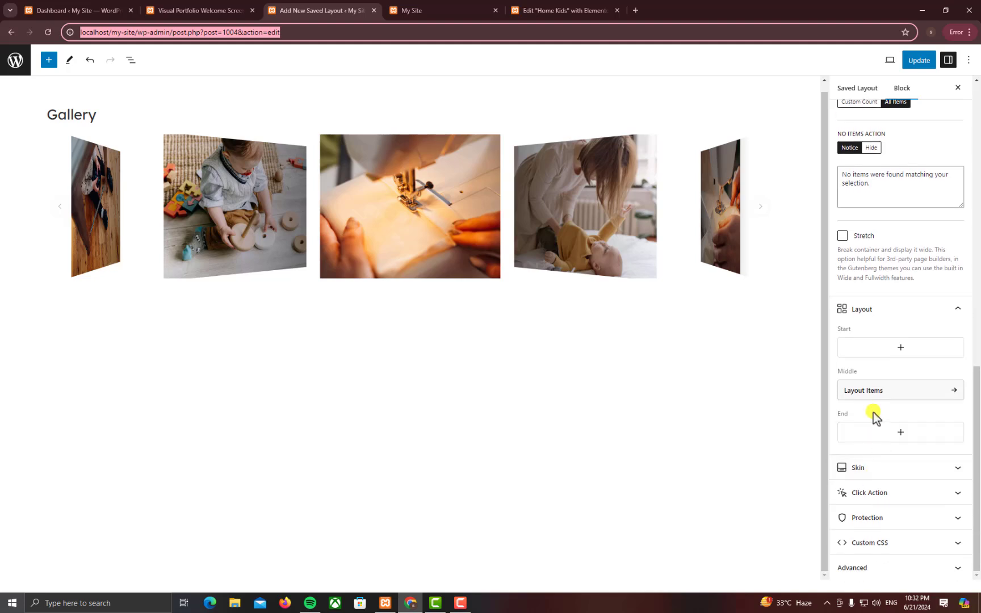
pyautogui.click(873, 471)
pyautogui.scroll(-2, 882, 477)
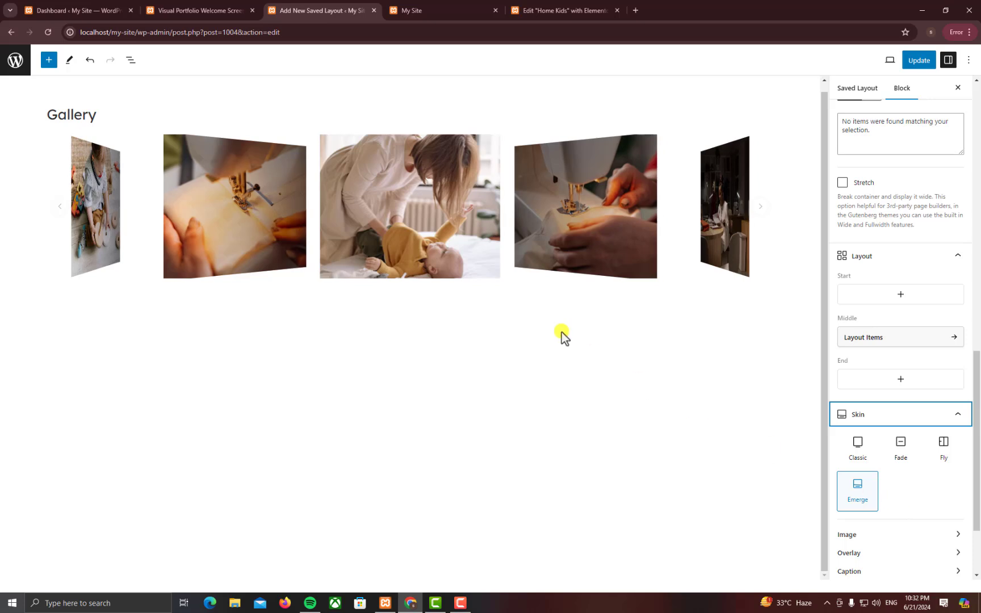
pyautogui.click(930, 456)
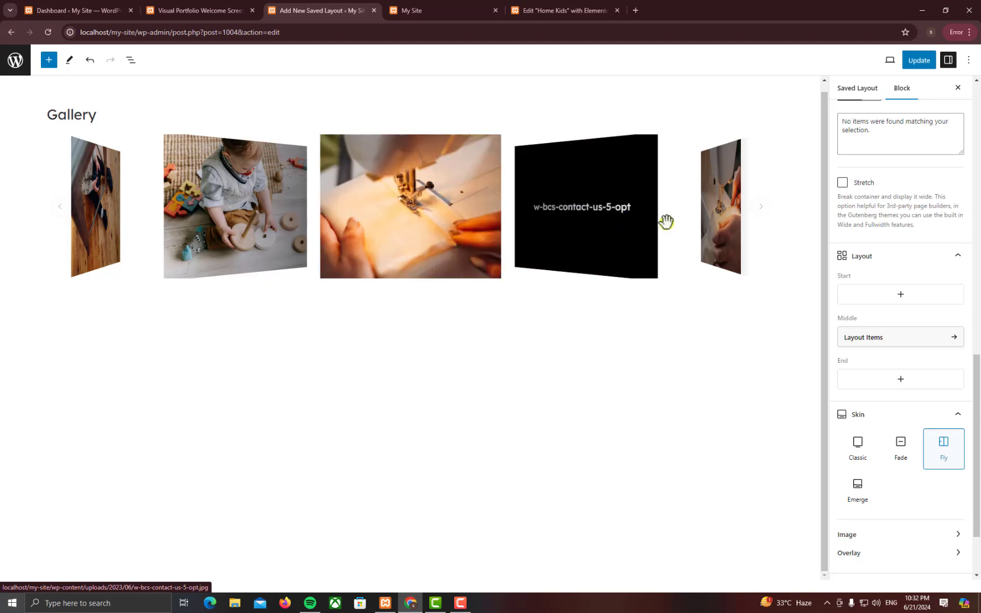
pyautogui.scroll(-2, 900, 462)
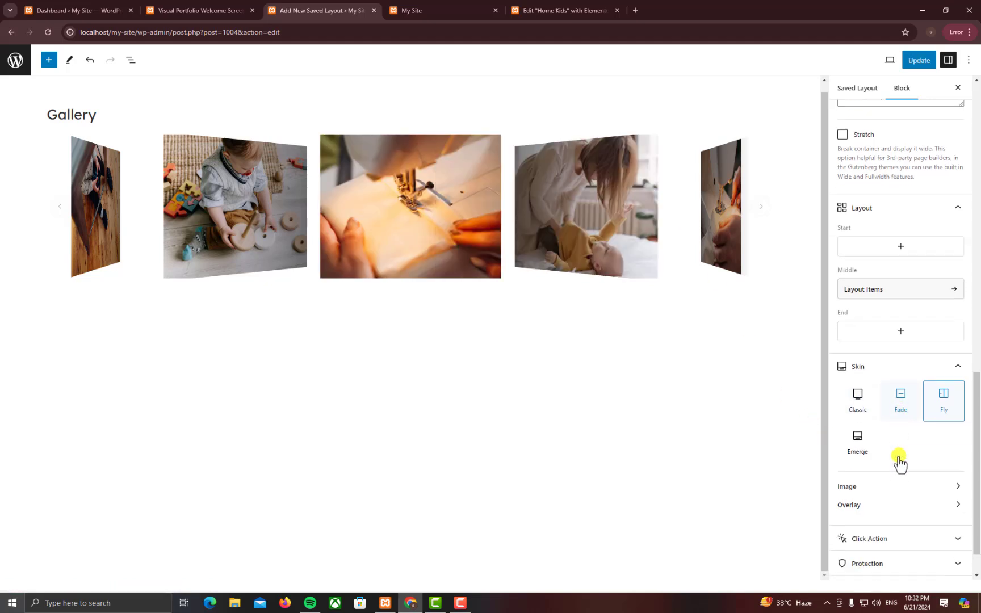
# Open the Fly skin's image settings and set the normal-state border radius to 20.
pyautogui.click(858, 442)
pyautogui.scroll(-2, 899, 441)
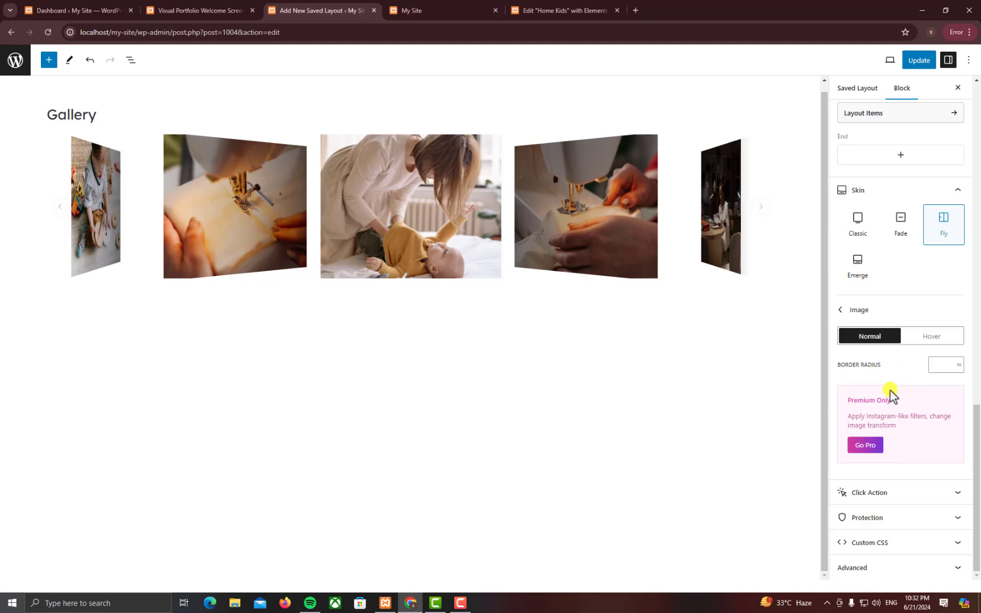
pyautogui.click(934, 366)
pyautogui.write('20')
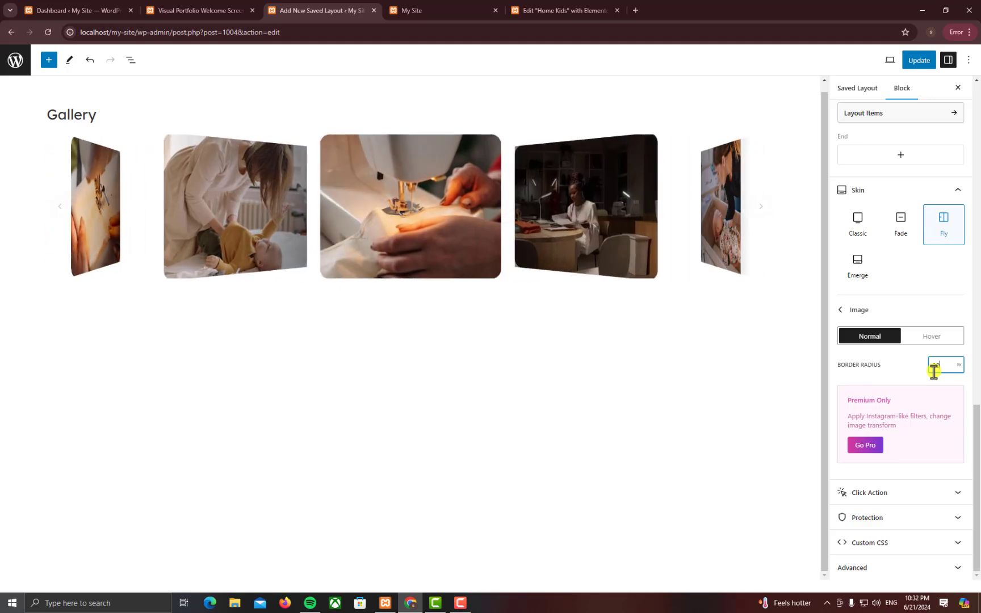
pyautogui.click(889, 380)
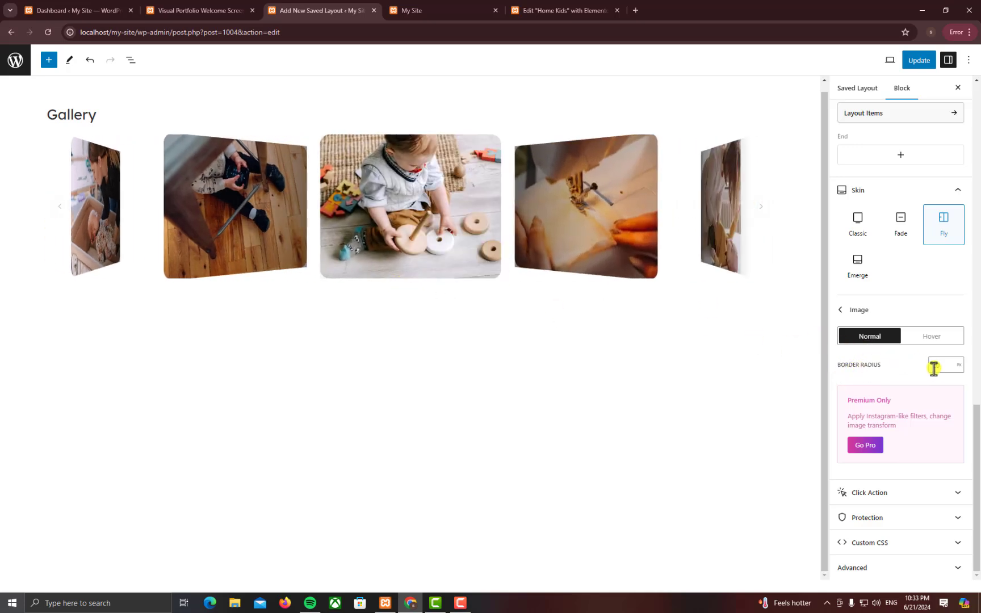
# Set the gallery images' normal-state border radius to 15.
pyautogui.moveTo(948, 368); pyautogui.dragTo(930, 369)
pyautogui.write('1')
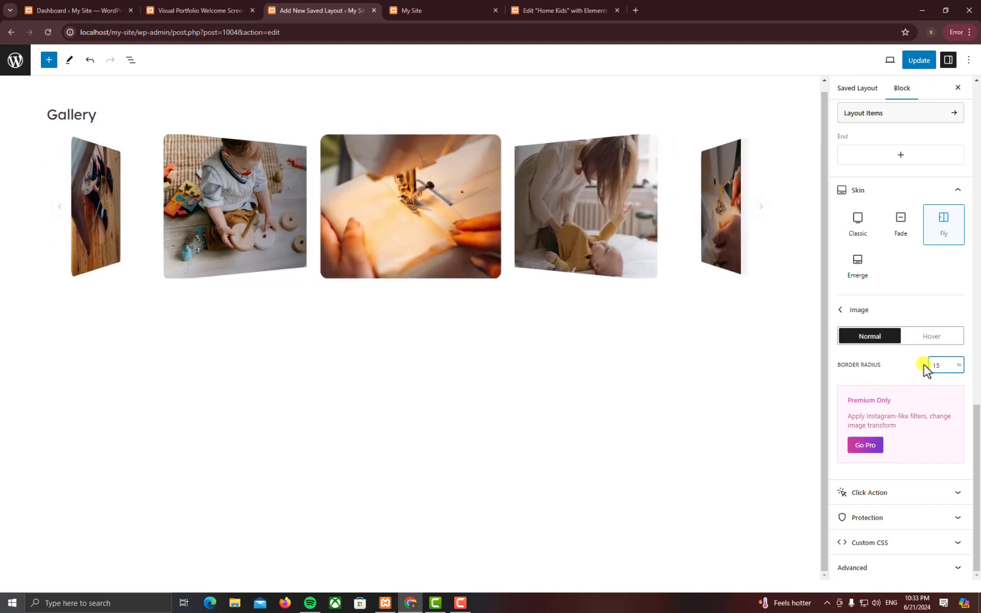
pyautogui.write('5')
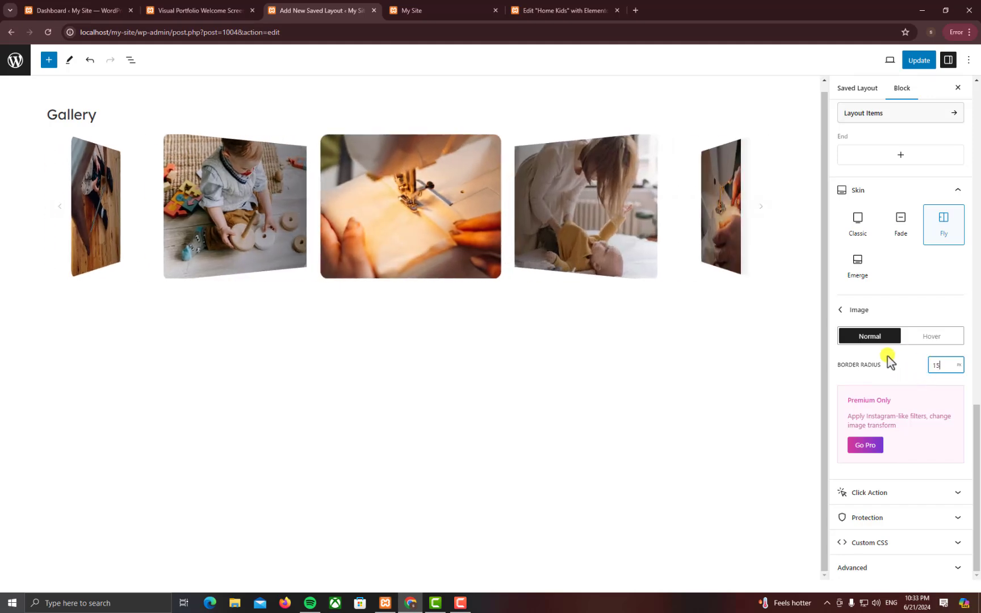
# Open the gallery's Click Action settings, test a gallery image's URL link on the live home page, and go back.
pyautogui.click(891, 493)
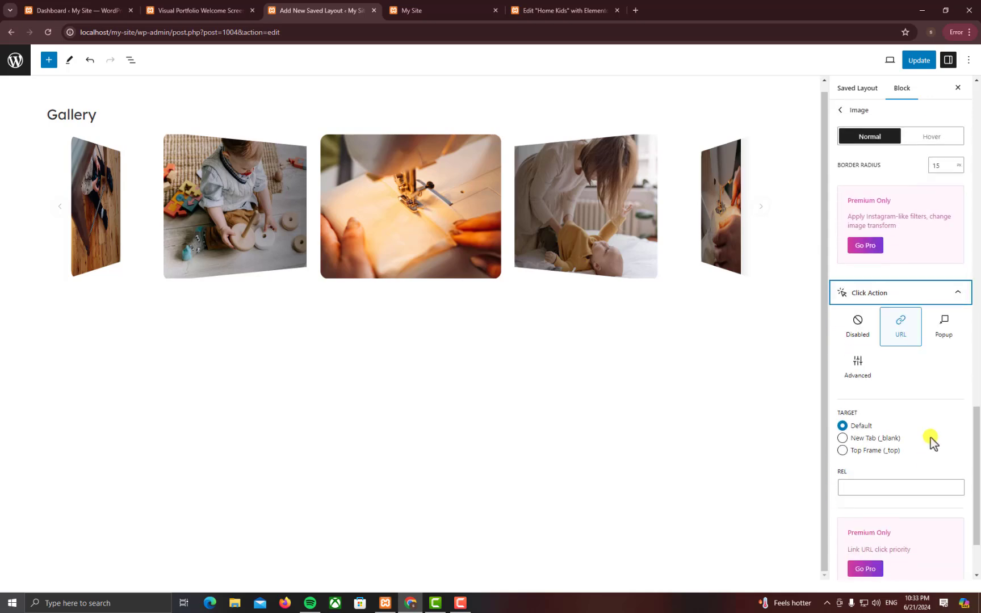
pyautogui.click(404, 9)
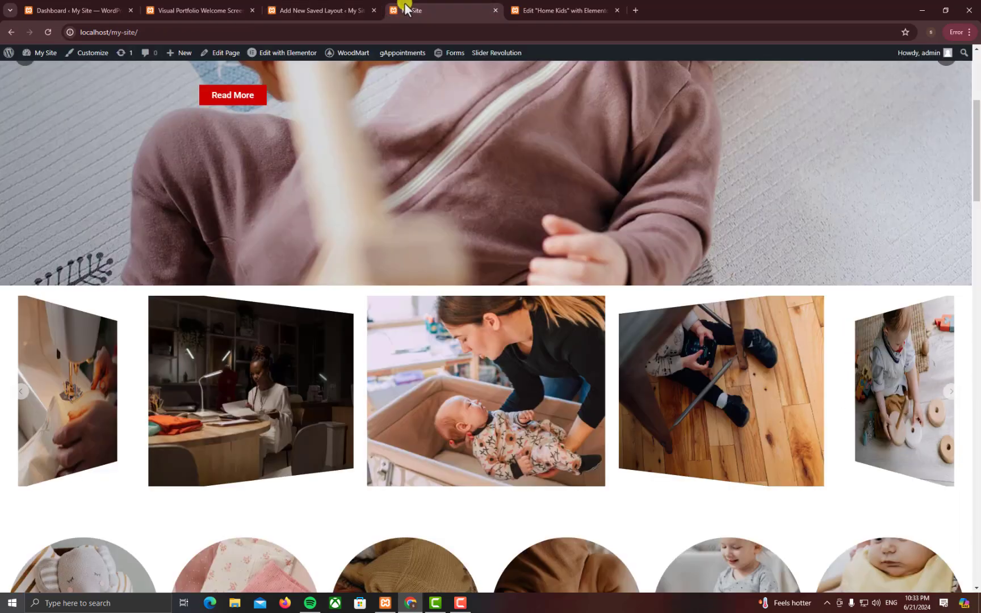
pyautogui.click(470, 415)
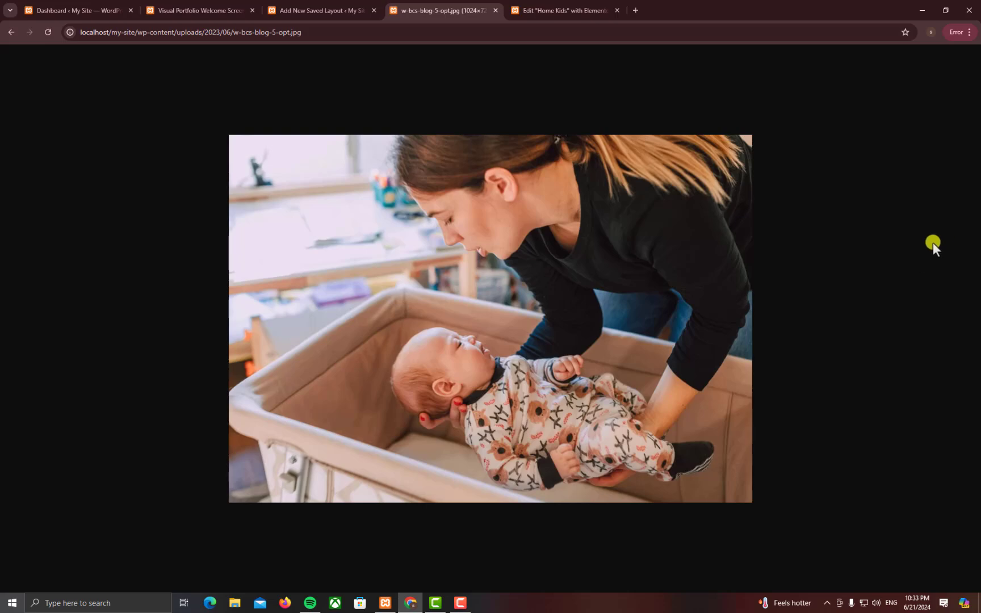
pyautogui.click(10, 32)
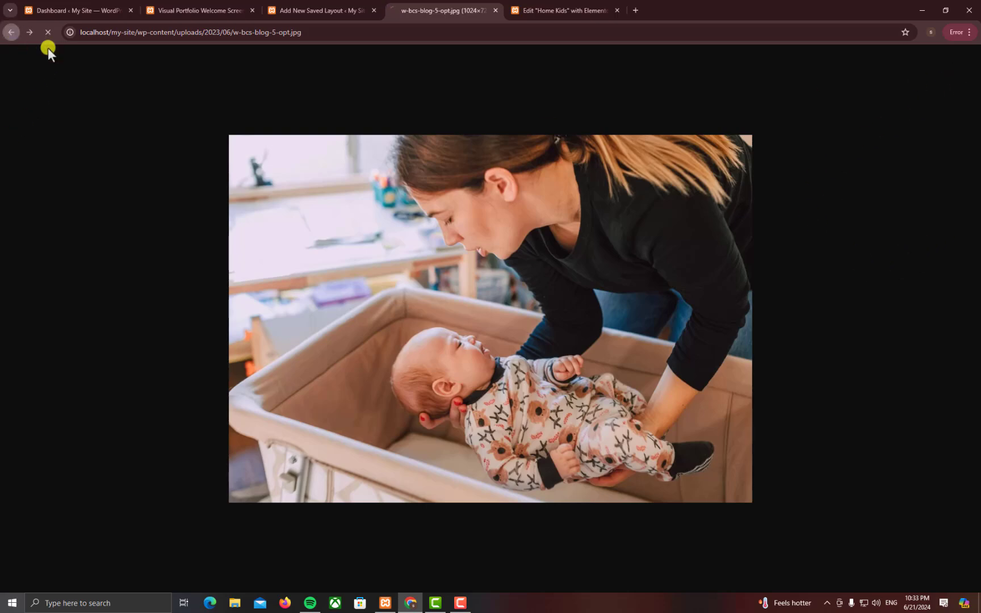
# Return to the Gallery saved layout's browser tab, set the click action to Popup, and update the layout.
pyautogui.click(335, 8)
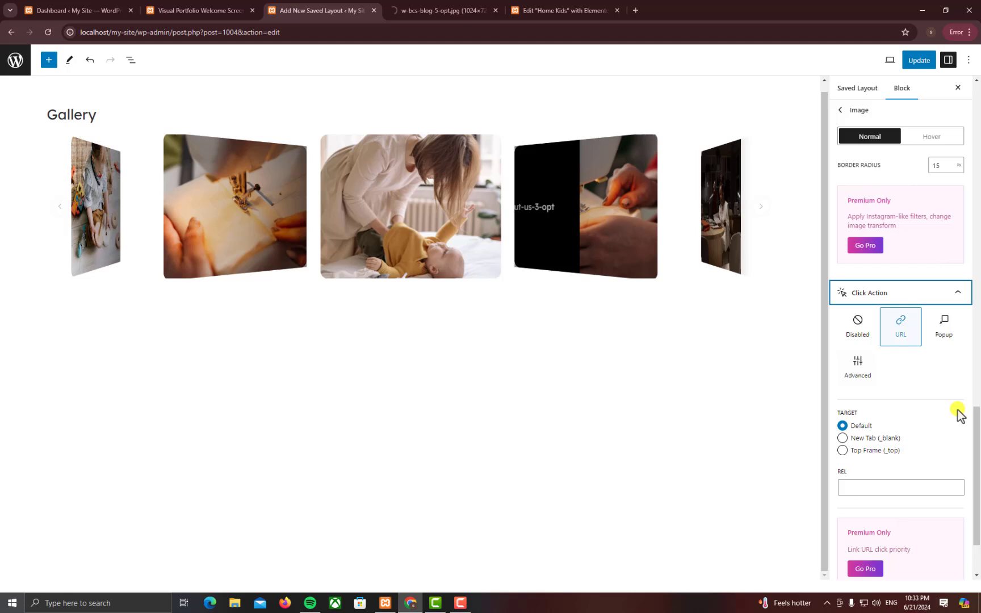
pyautogui.click(937, 347)
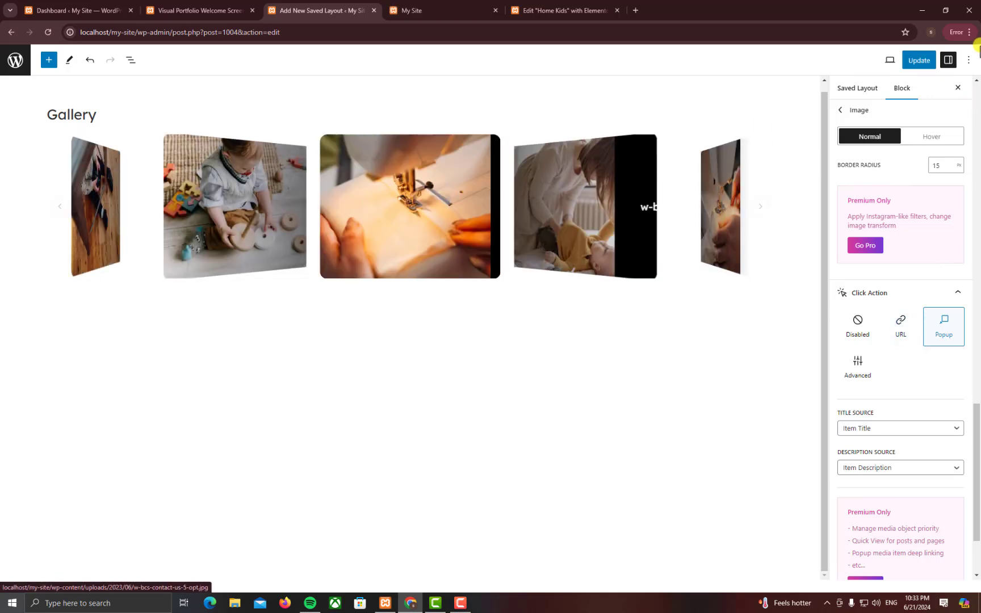
pyautogui.click(909, 60)
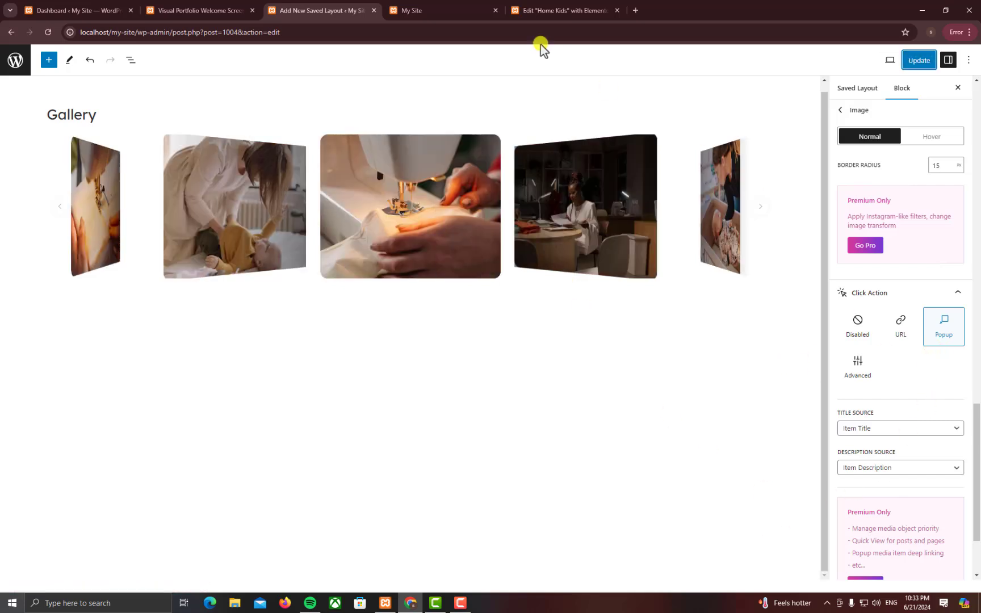
# Open a gallery image in the popup on the live home page, advance through several images, and close the popup.
pyautogui.click(450, 2)
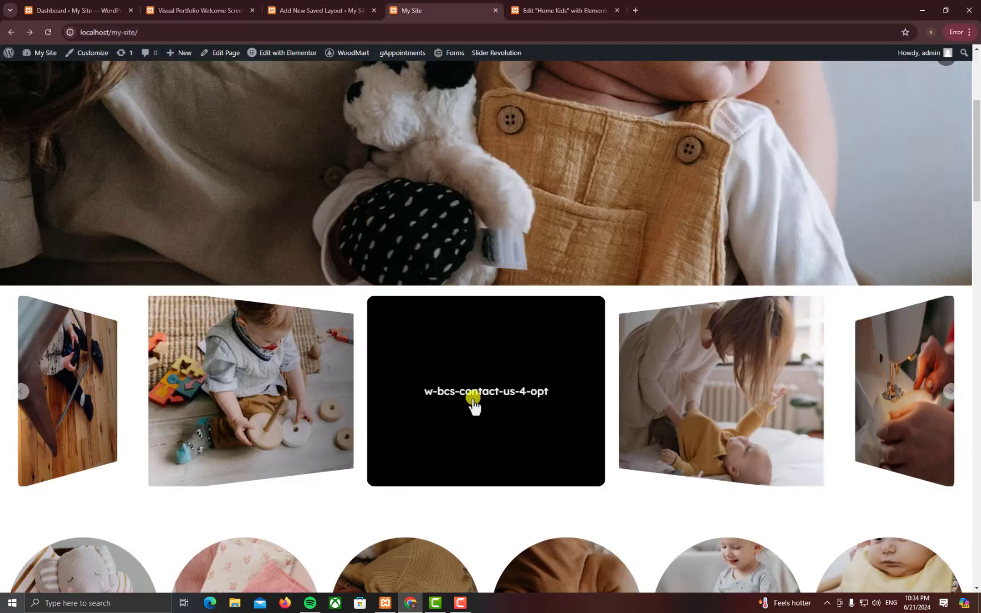
pyautogui.click(443, 362)
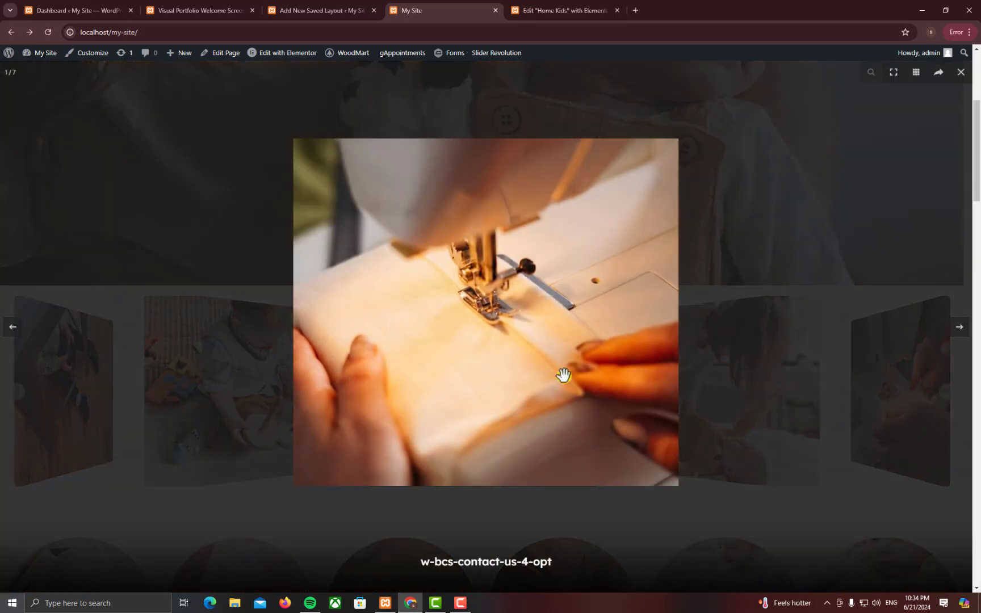
pyautogui.click(962, 340)
pyautogui.click(961, 332)
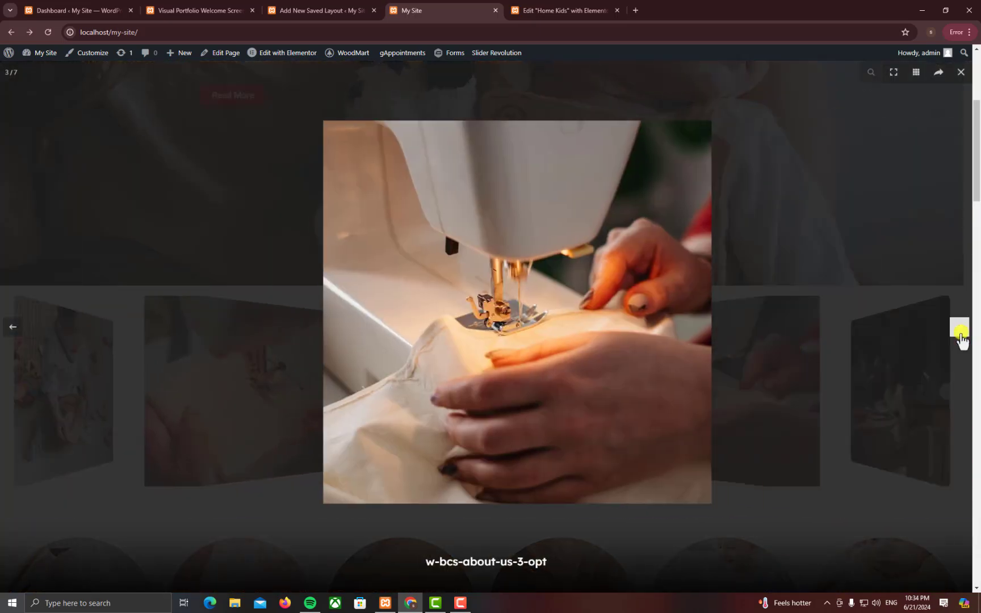
pyautogui.click(960, 328)
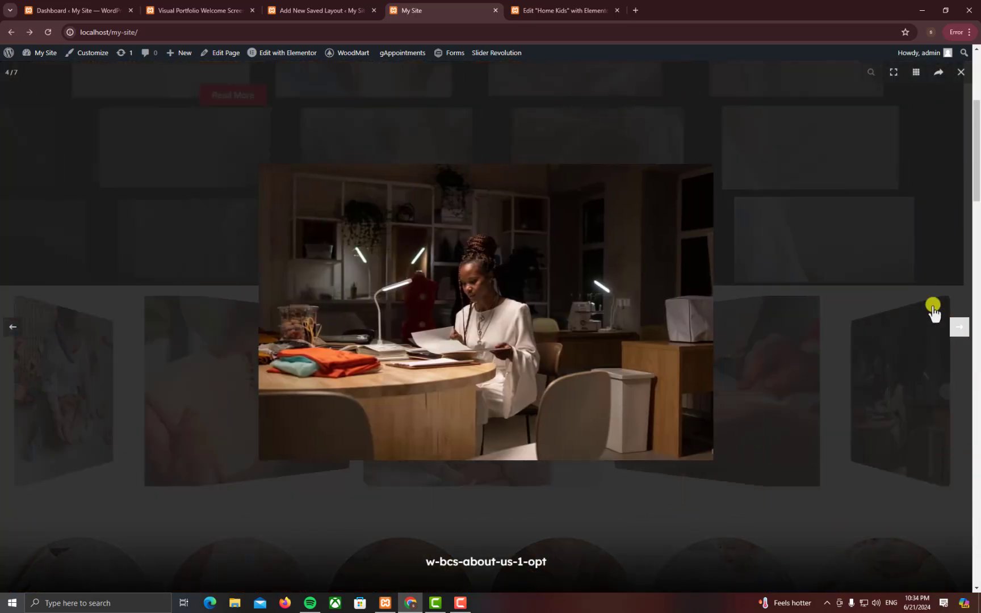
pyautogui.click(960, 72)
# Return to the Gallery saved layout's browser tab and switch the gallery's click action to Advanced.
pyautogui.click(320, 10)
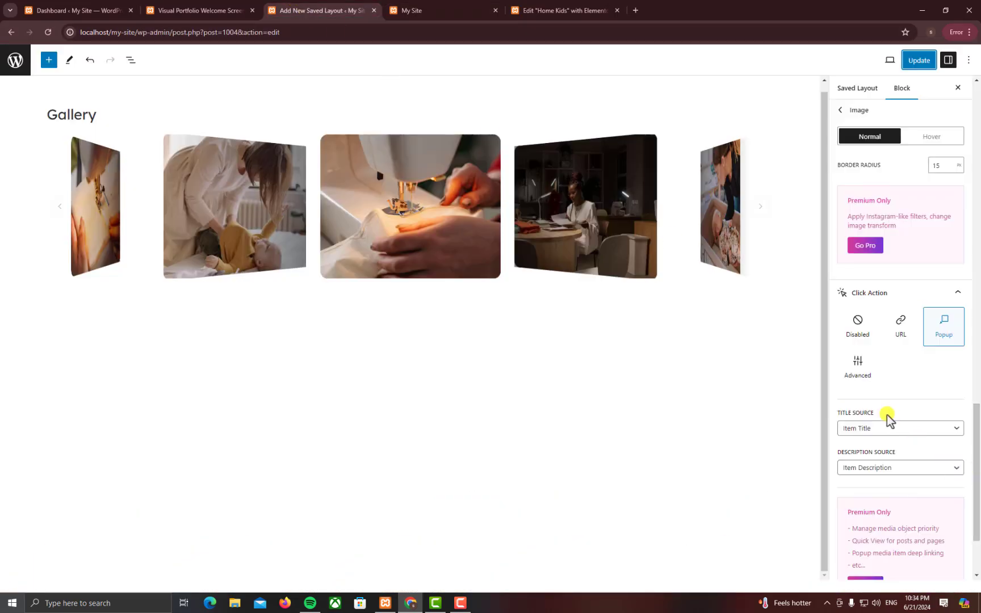
pyautogui.click(856, 372)
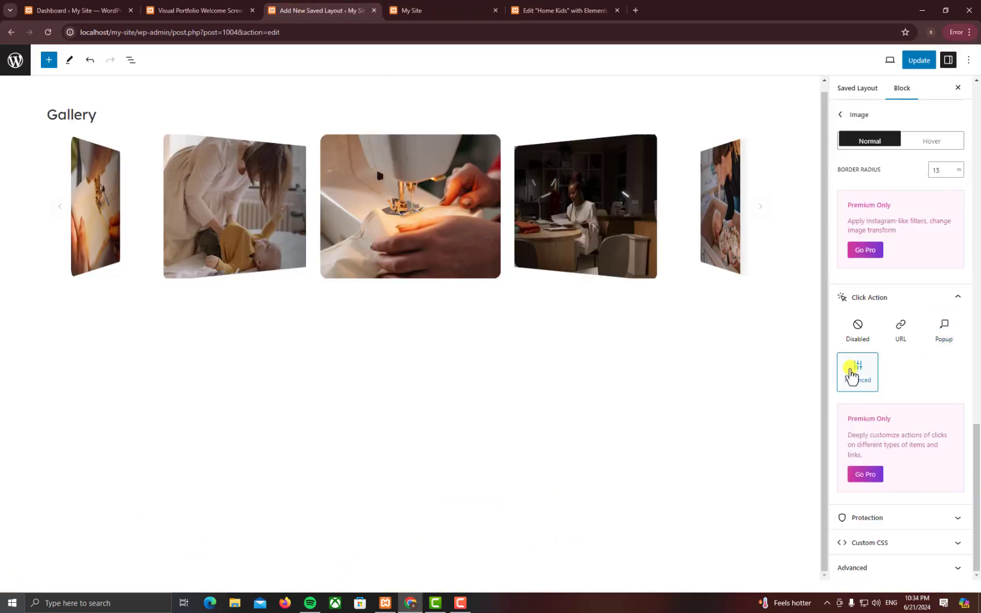
pyautogui.click(937, 341)
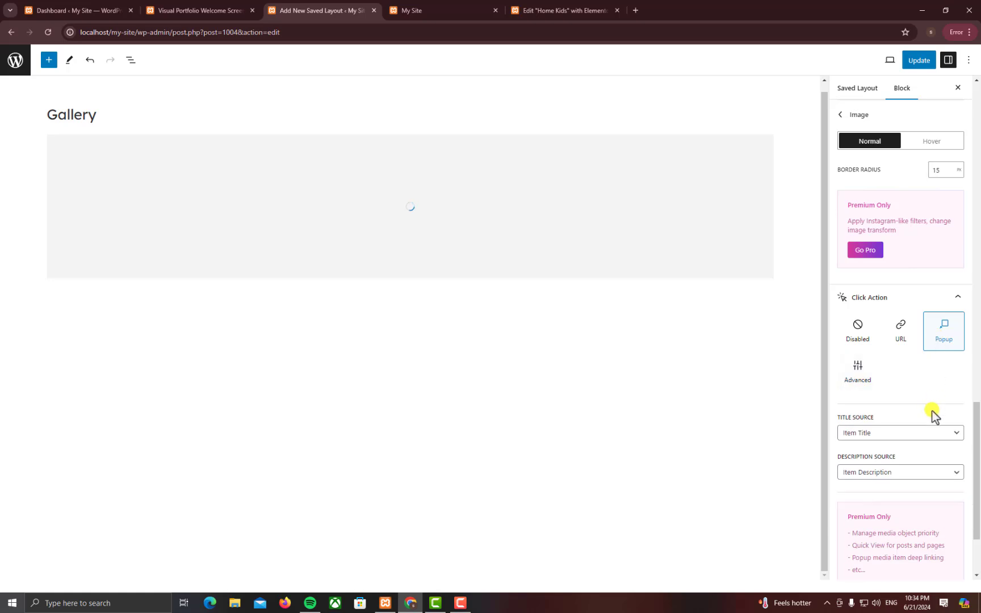
pyautogui.click(859, 372)
# Open the settings of the first image in the gallery's Images Settings.
pyautogui.scroll(6, 905, 432)
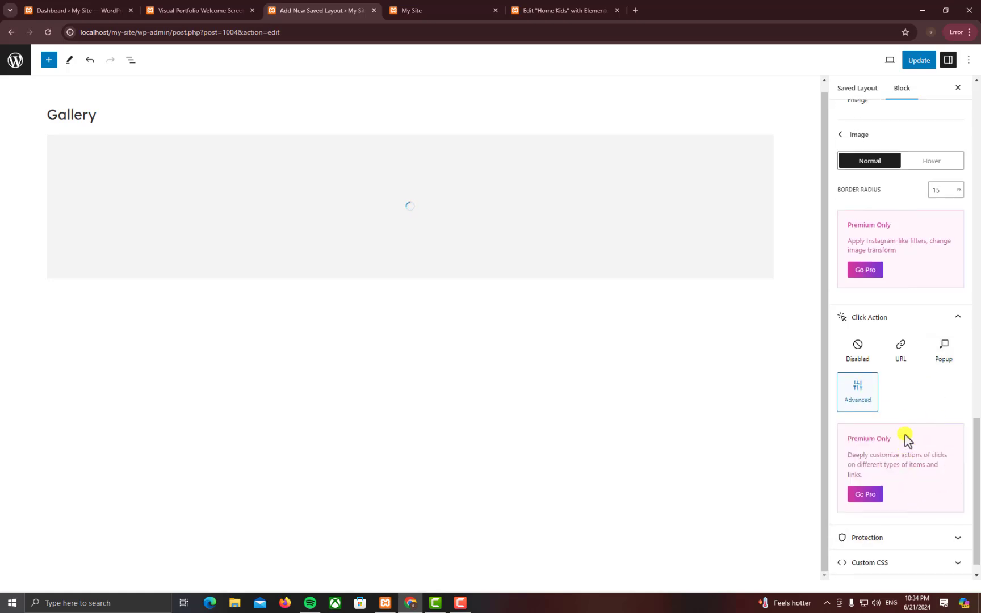
pyautogui.scroll(3, 905, 432)
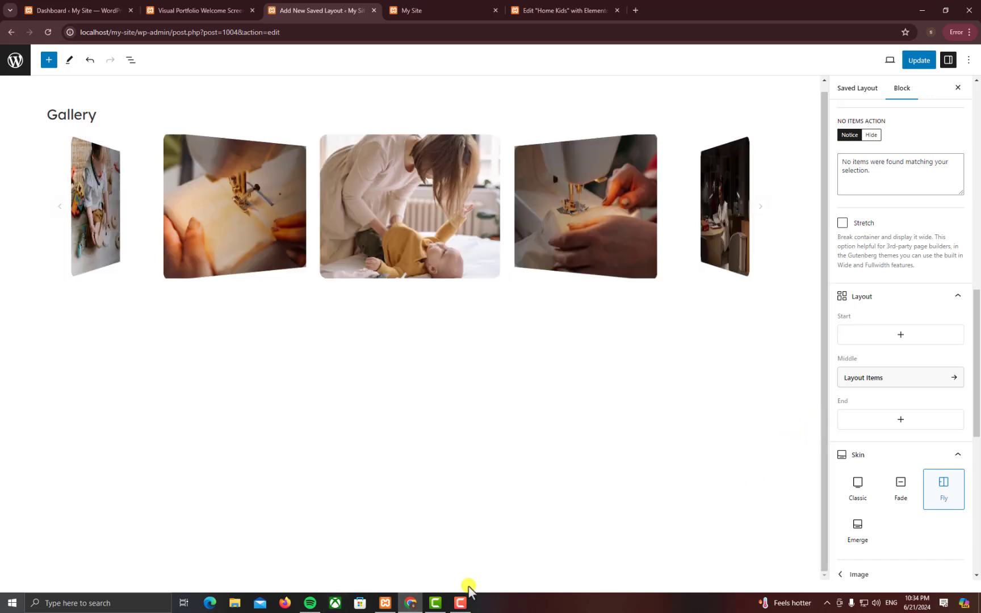
pyautogui.click(461, 601)
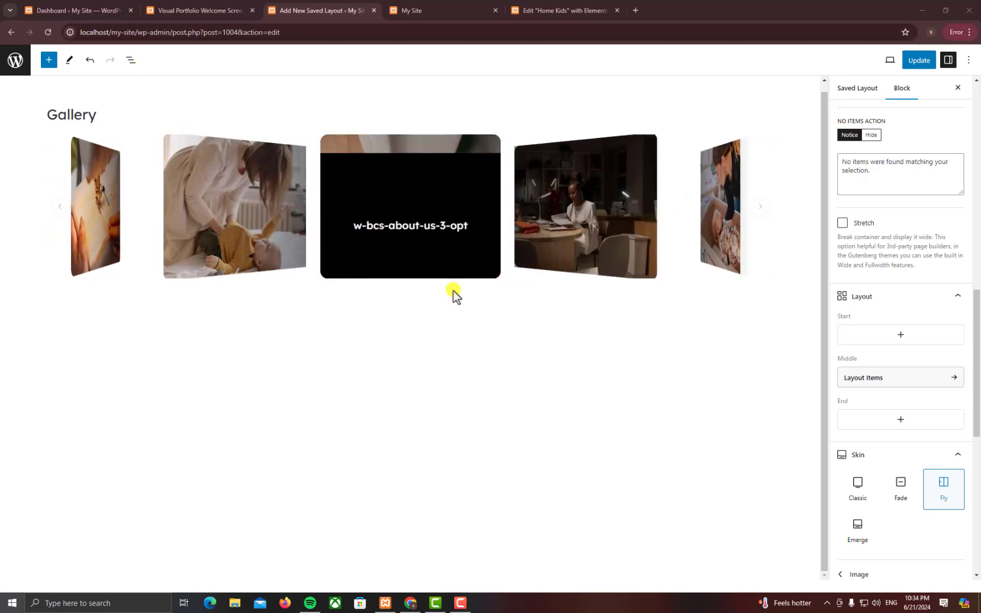
pyautogui.scroll(6, 930, 498)
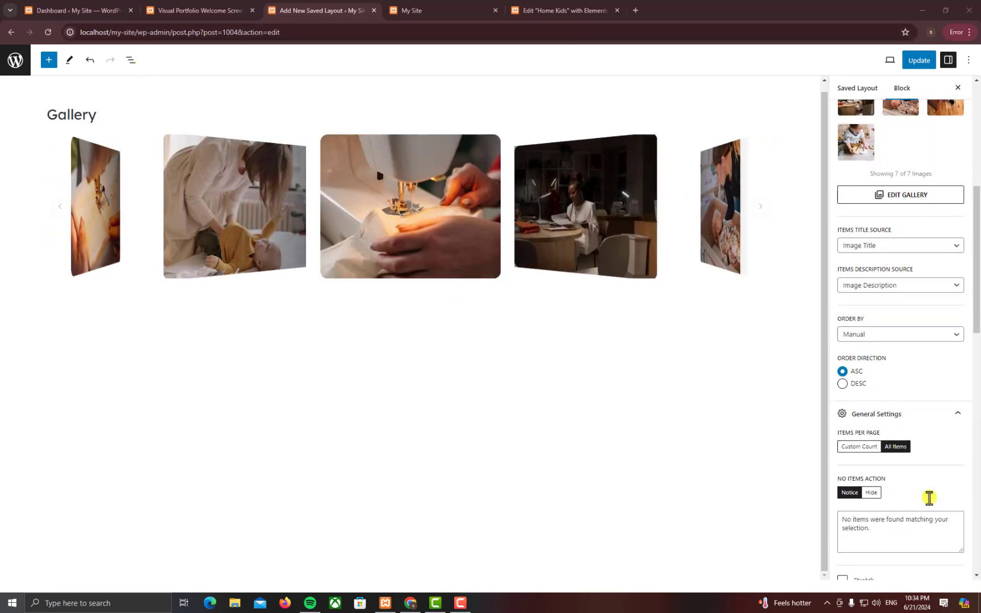
pyautogui.scroll(4, 929, 499)
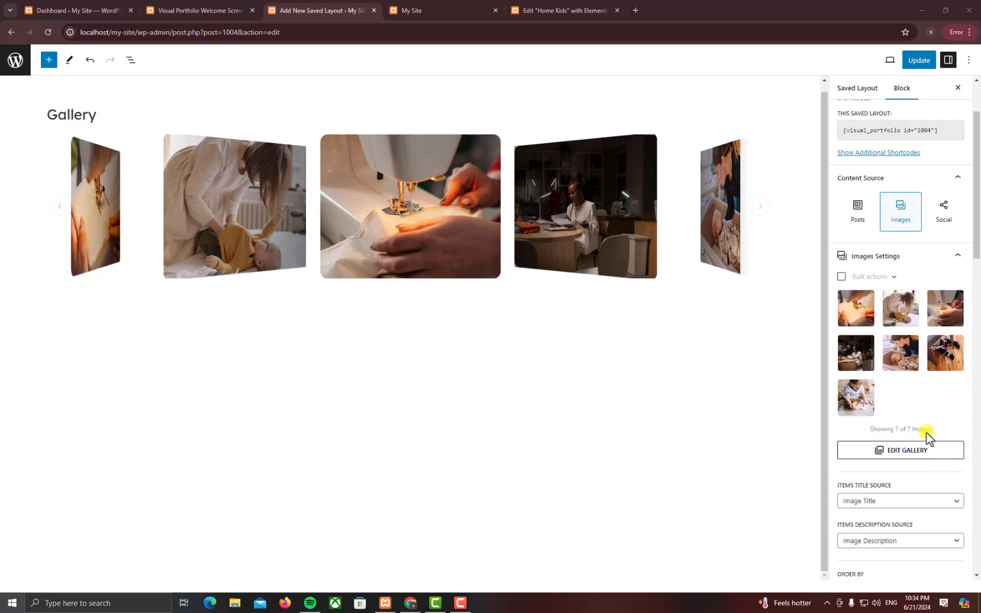
pyautogui.moveTo(860, 311)
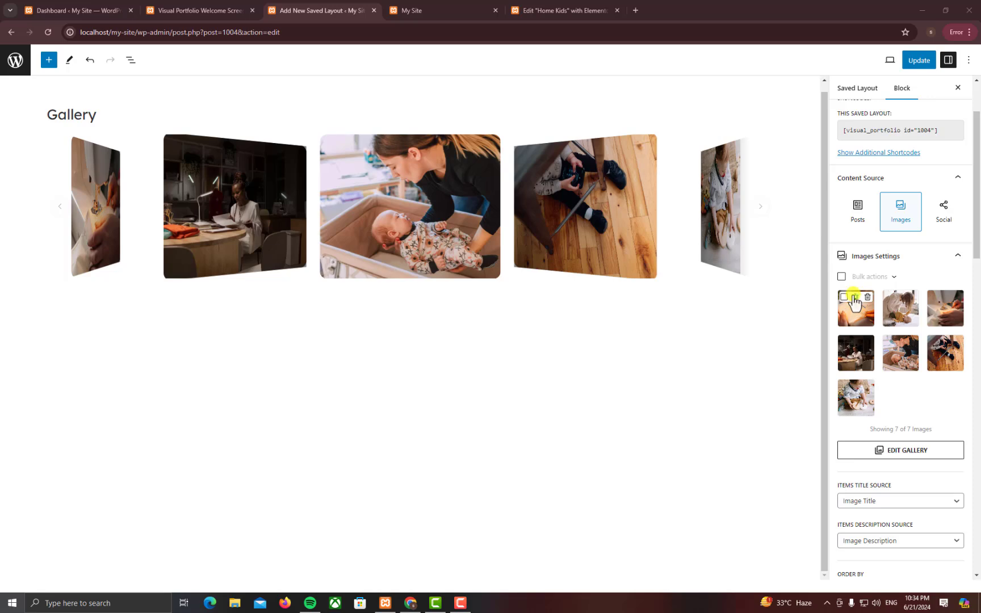
pyautogui.click(855, 297)
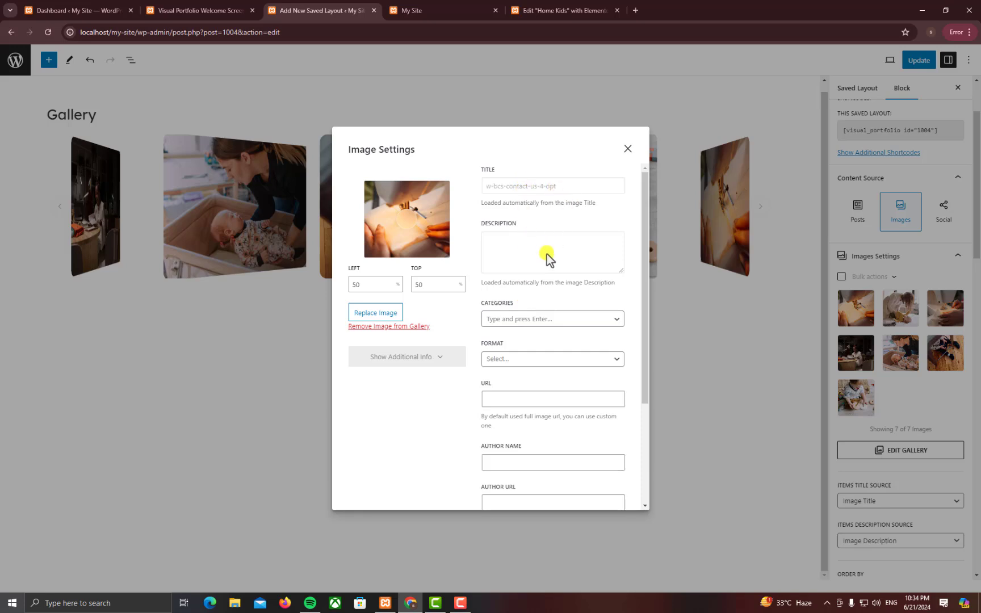
# Switch the items title and description sources to Custom, check the first image's title field, and close its settings.
pyautogui.click(526, 321)
pyautogui.click(516, 320)
pyautogui.click(506, 238)
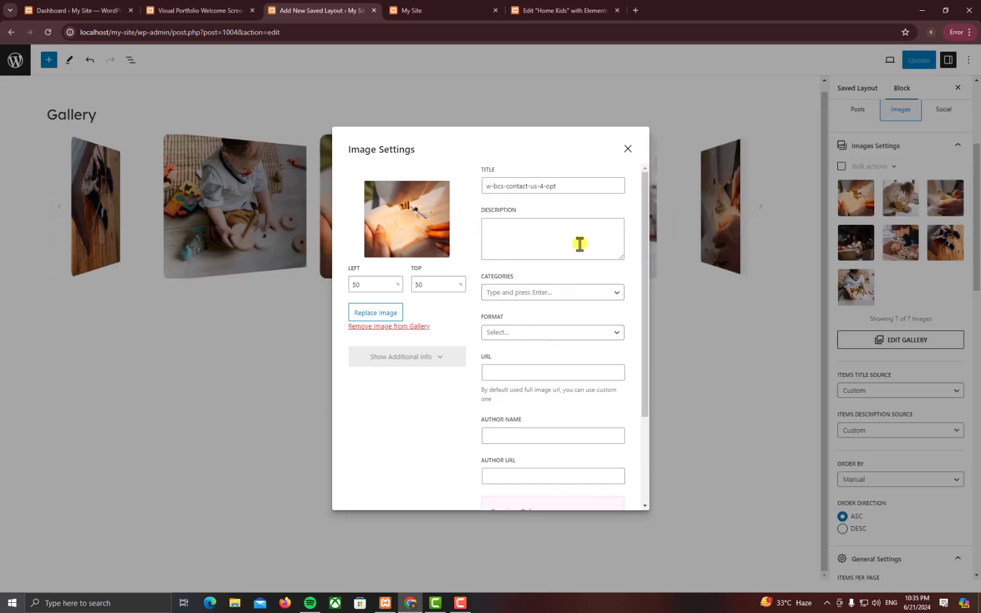
pyautogui.click(556, 188)
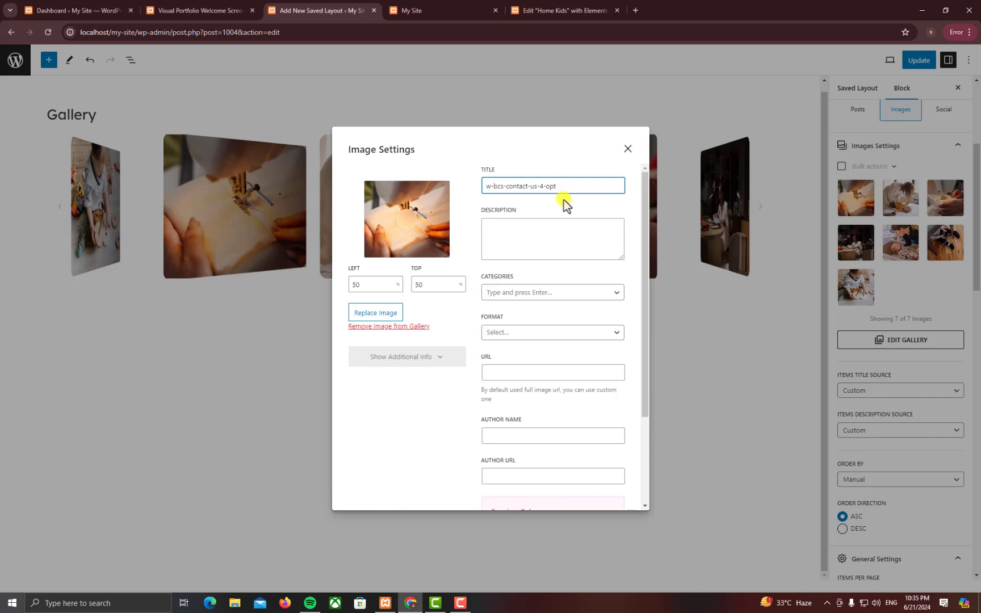
pyautogui.click(627, 149)
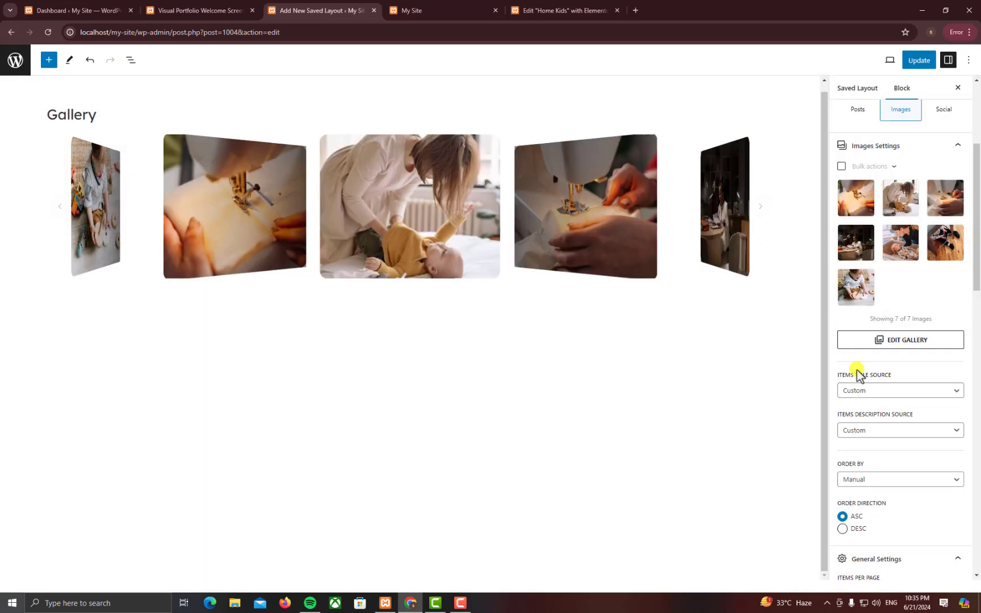
# Set the items title source to Image Title and the items description source to Image Description.
pyautogui.click(880, 392)
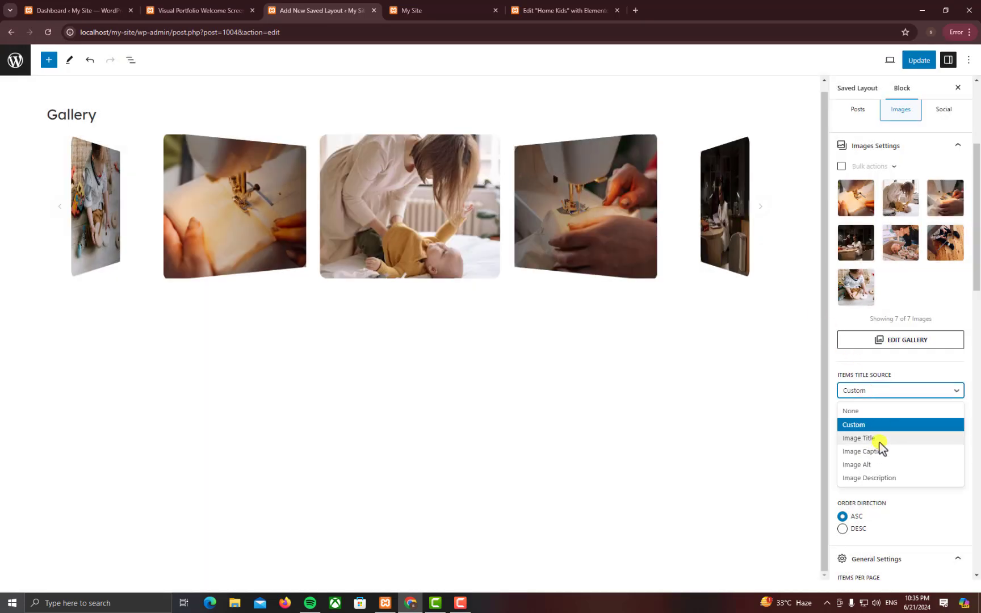
pyautogui.click(877, 440)
pyautogui.click(867, 436)
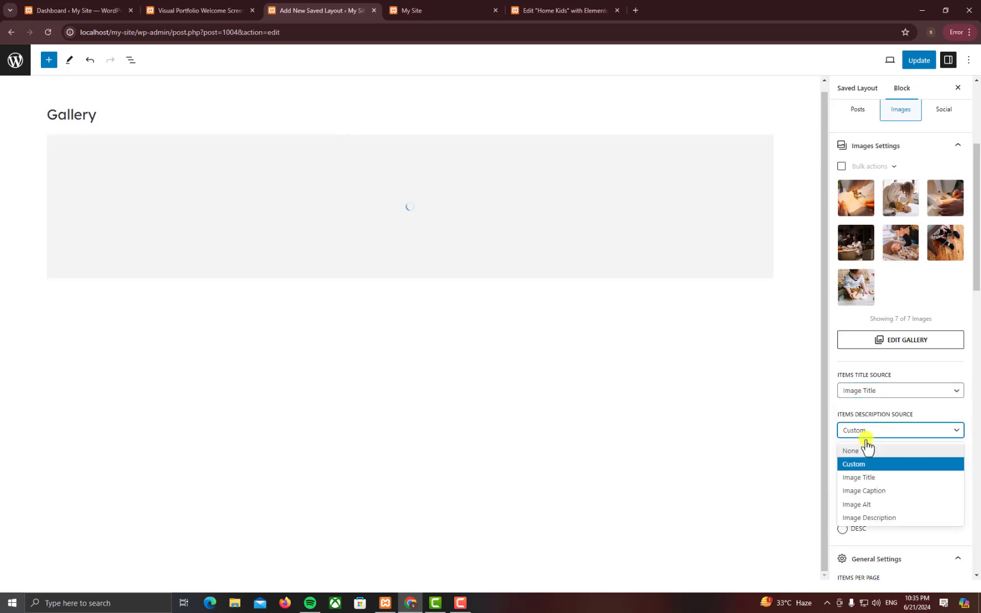
pyautogui.click(861, 479)
pyautogui.click(867, 431)
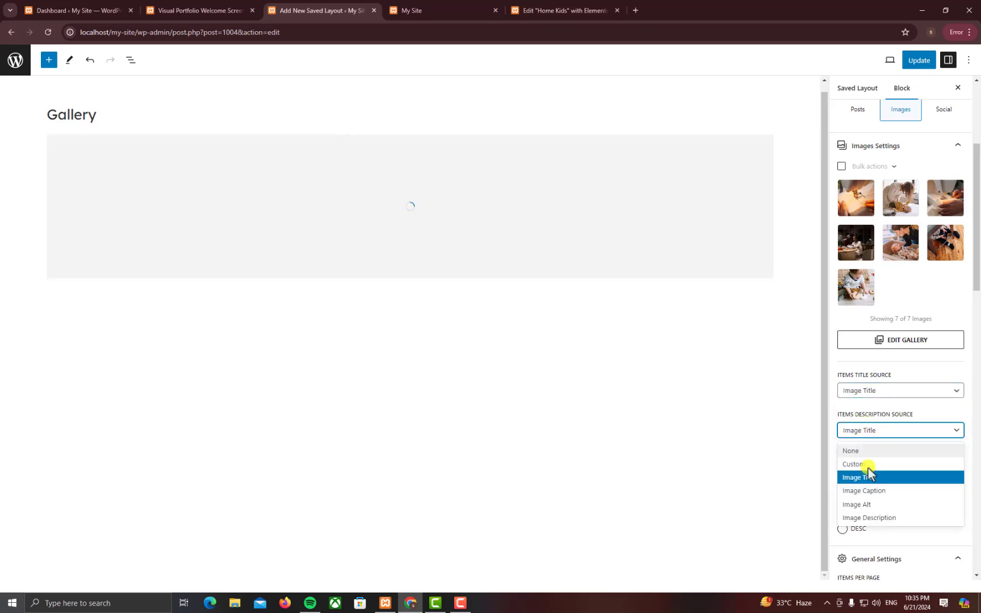
pyautogui.click(878, 518)
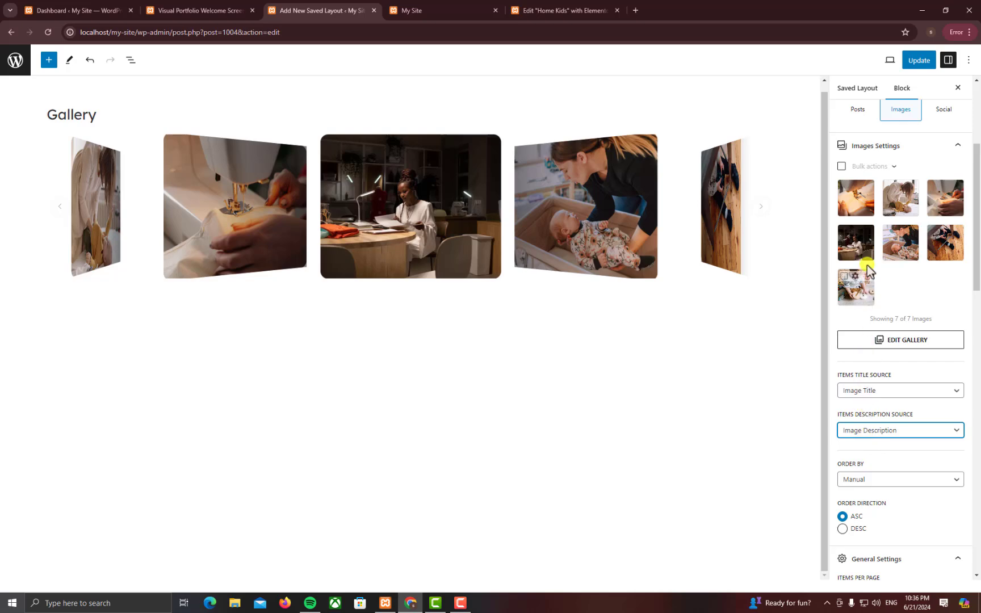
# Reopen the first gallery image's settings and check whether its title and description fields can be edited.
pyautogui.click(856, 198)
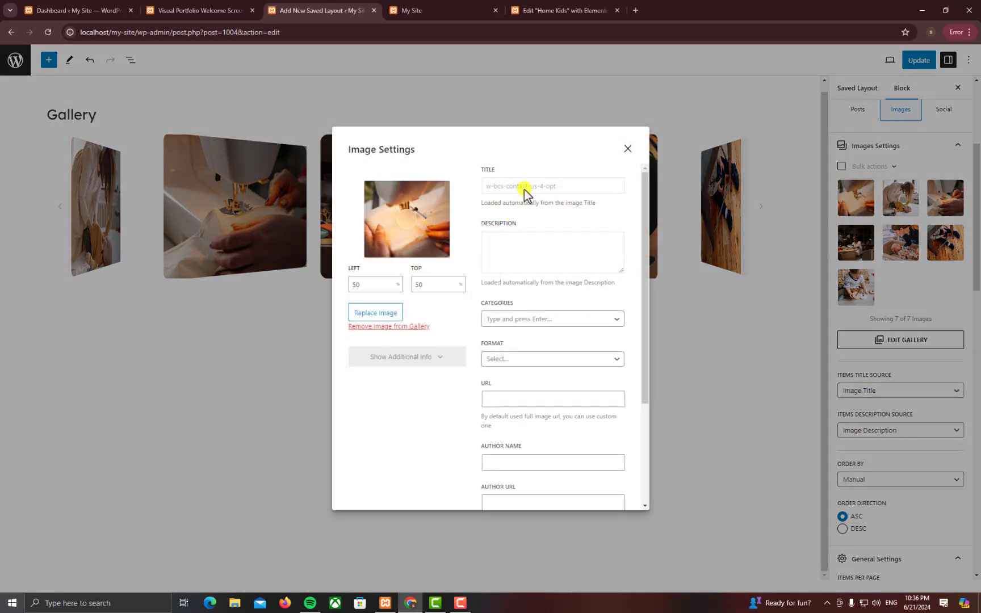
pyautogui.tripleClick(525, 188)
pyautogui.click(521, 235)
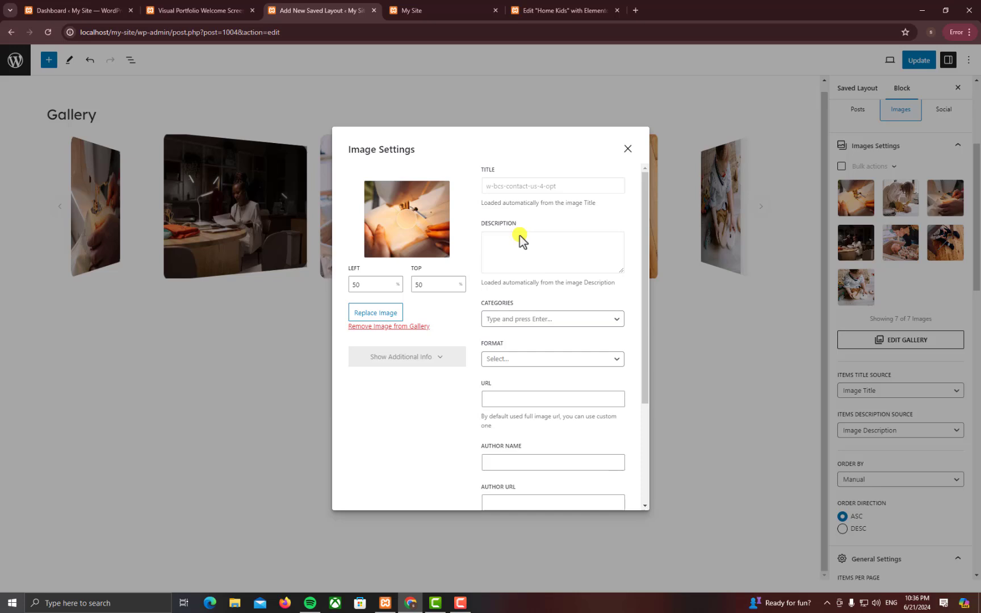
# Close the image settings and set both the items title source and the items description source to Custom.
pyautogui.click(627, 149)
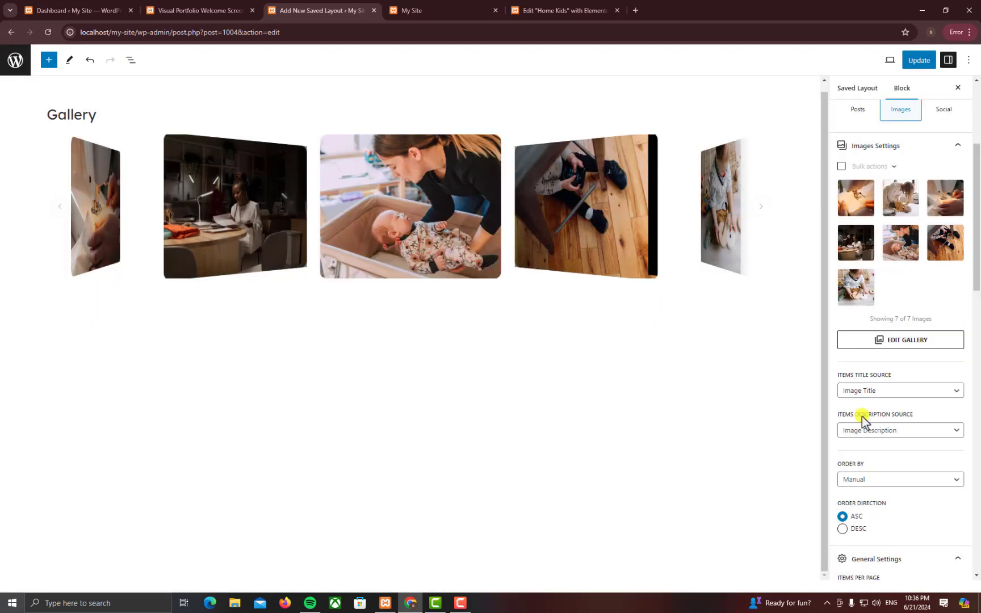
pyautogui.click(866, 393)
pyautogui.click(858, 423)
pyautogui.click(859, 431)
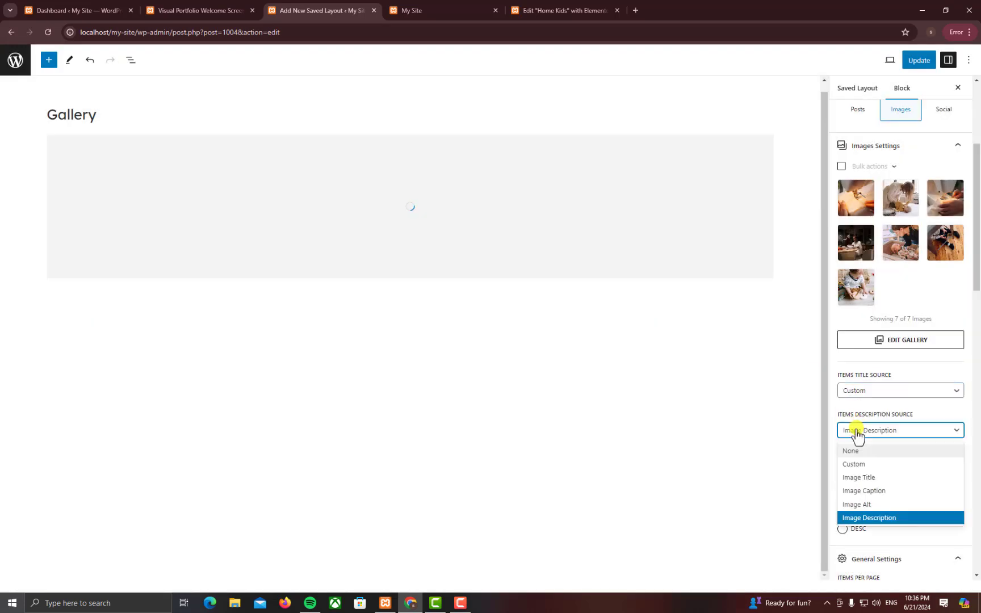
pyautogui.click(856, 463)
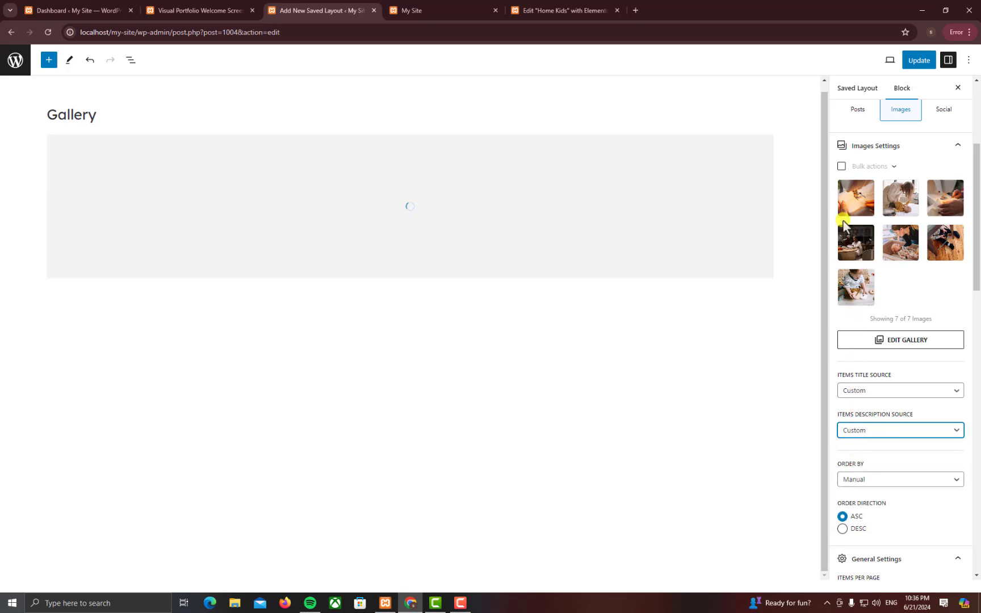
# Change the first gallery image's title to "Clothes" in its image settings and close them.
pyautogui.click(856, 188)
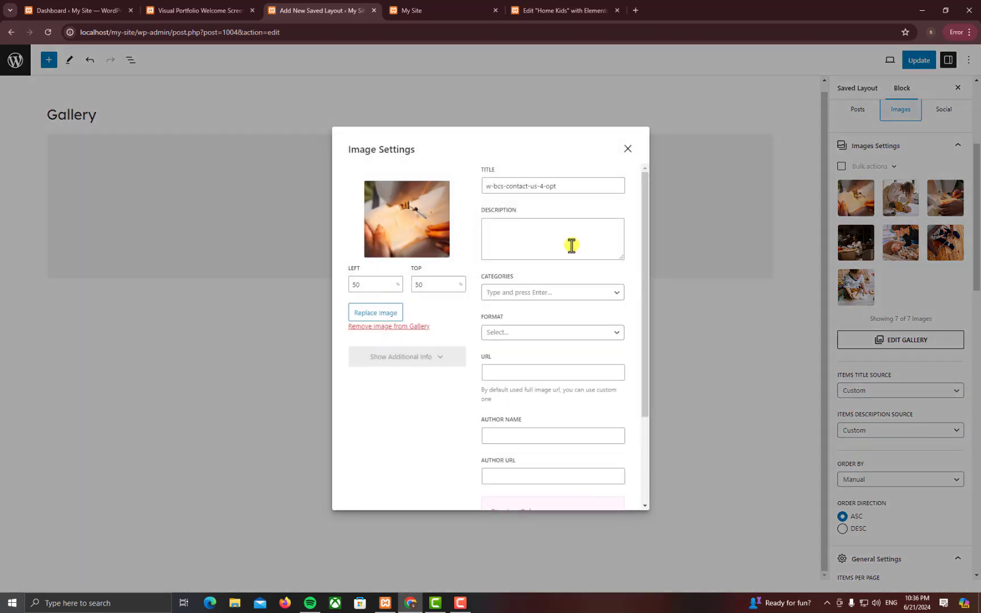
pyautogui.click(567, 190)
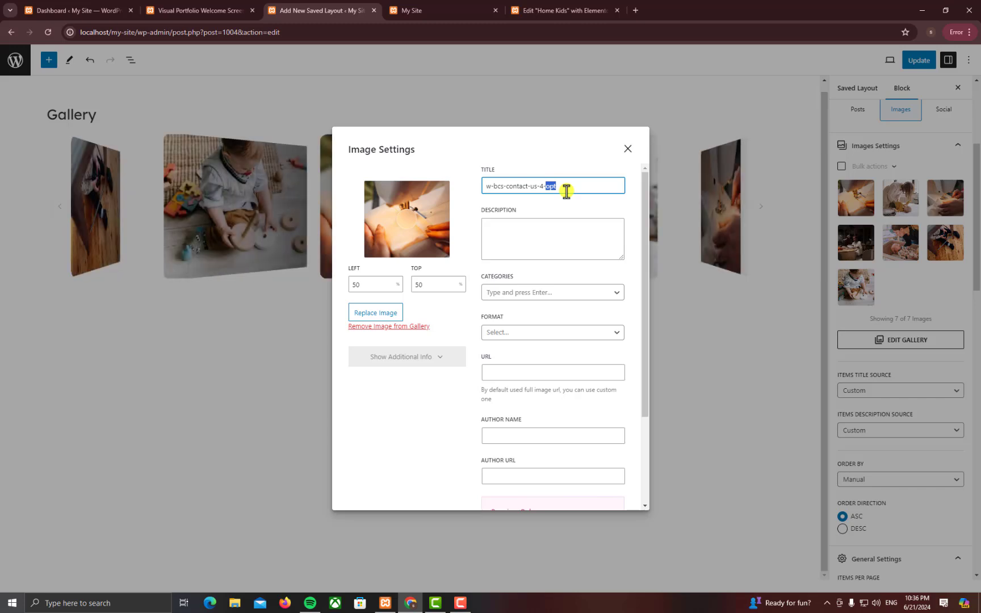
pyautogui.tripleClick(566, 192)
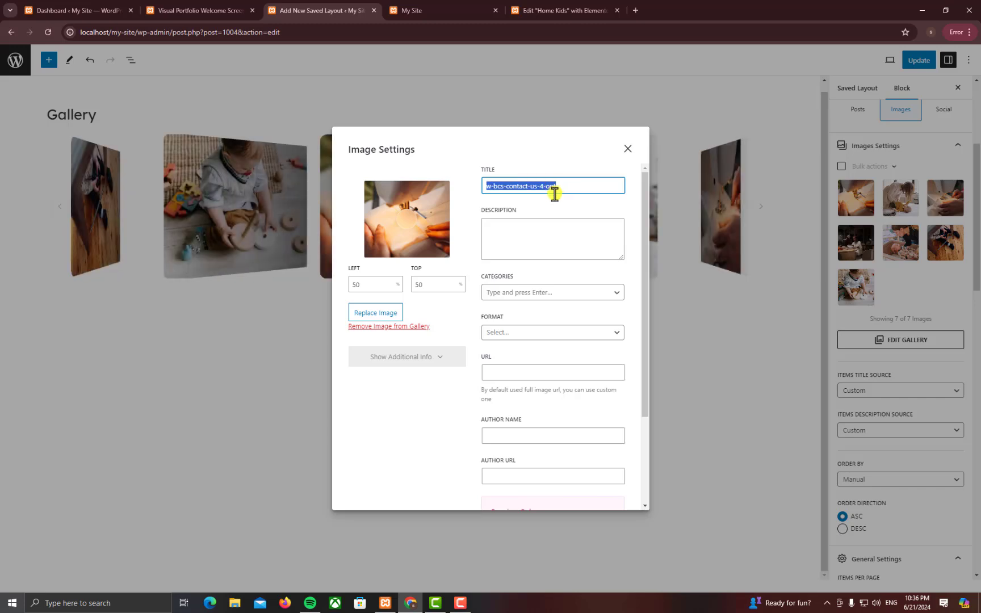
pyautogui.write('Clothes')
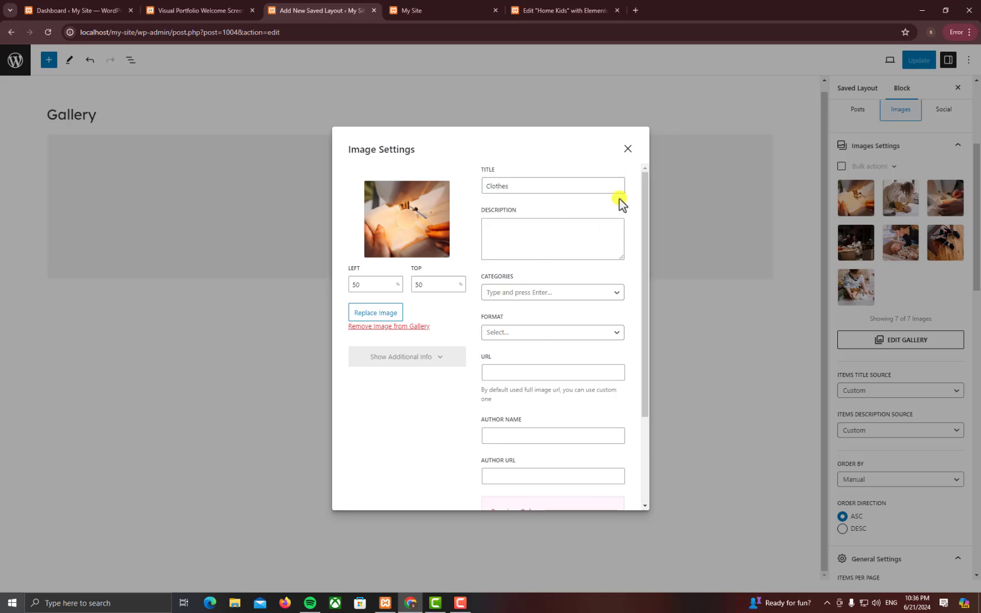
pyautogui.scroll(-2, 591, 322)
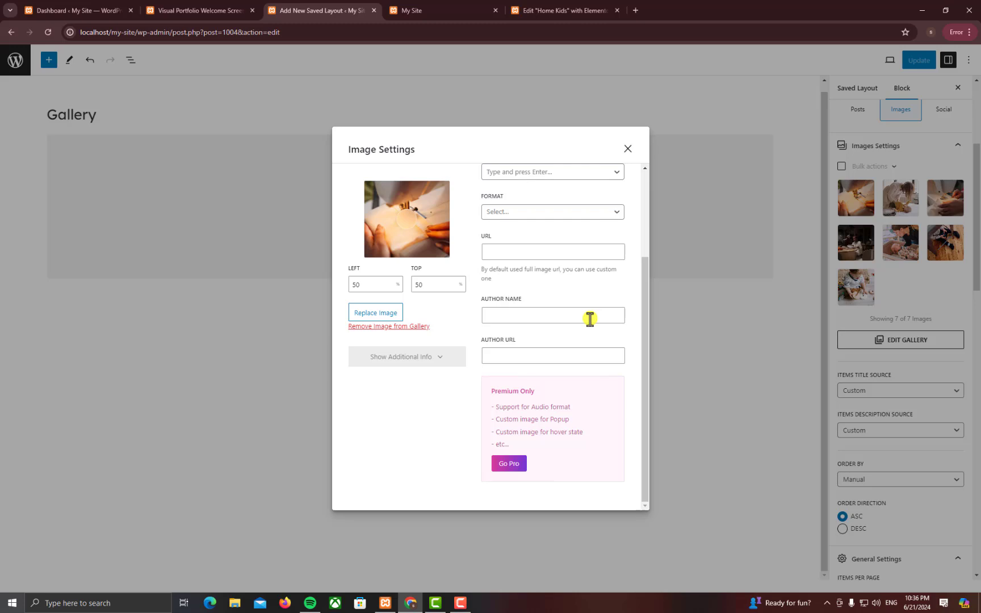
pyautogui.scroll(2, 589, 313)
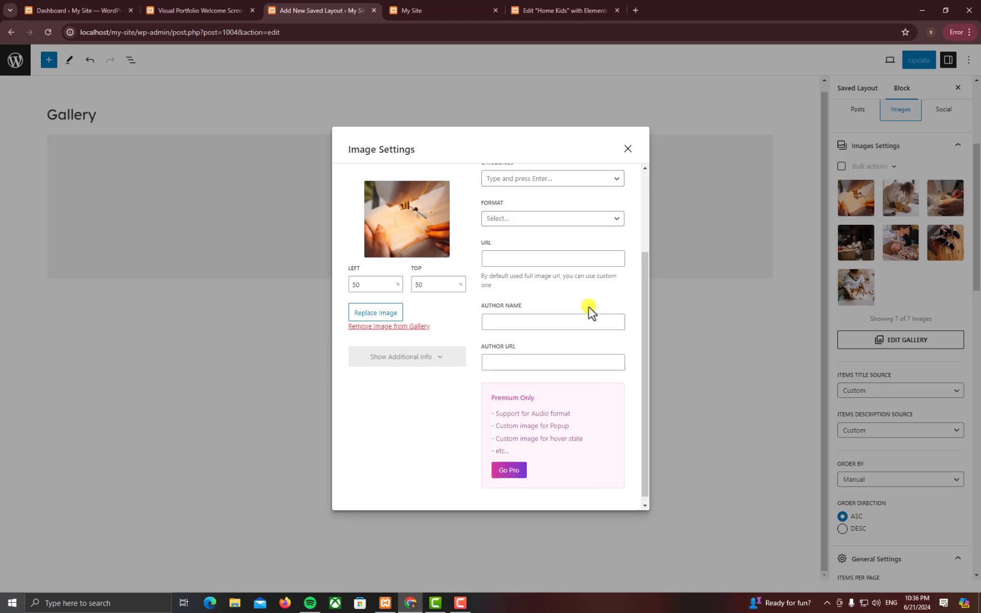
pyautogui.click(627, 149)
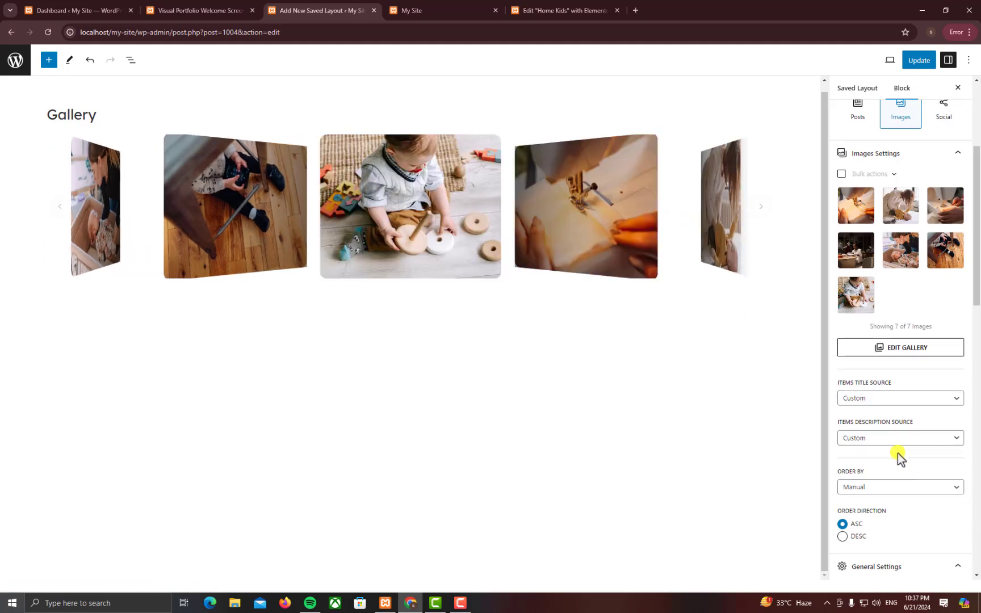
# Review the Fly skin's image options for the normal and hover states.
pyautogui.scroll(-3, 897, 453)
pyautogui.scroll(-6, 898, 453)
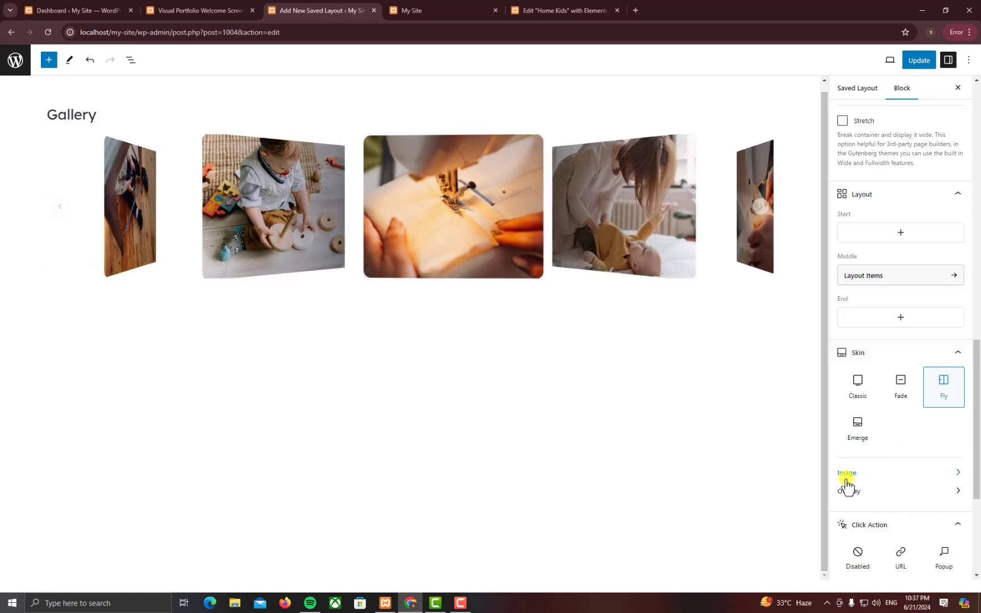
pyautogui.click(857, 478)
pyautogui.scroll(-2, 909, 465)
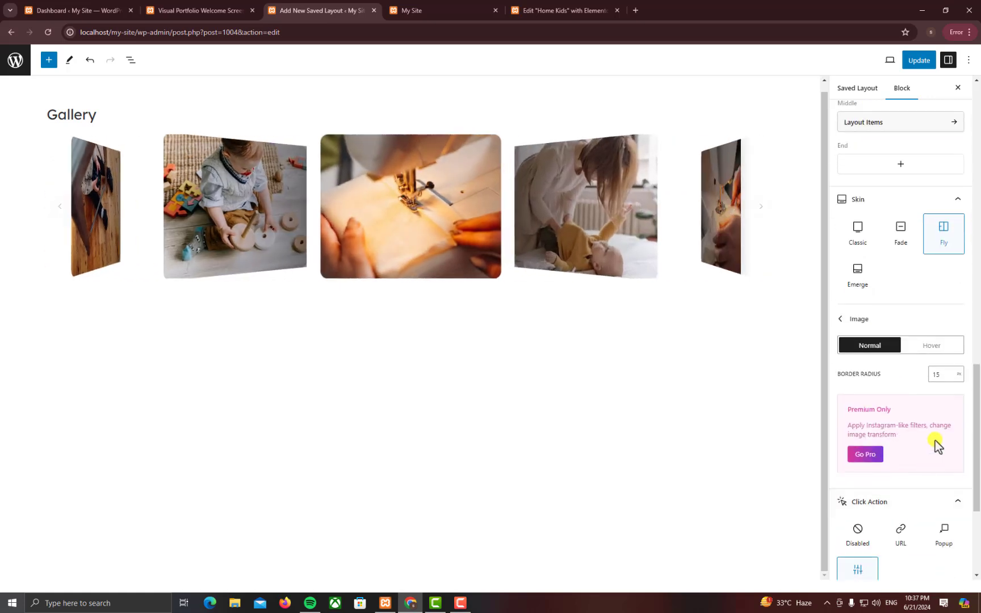
pyautogui.click(935, 346)
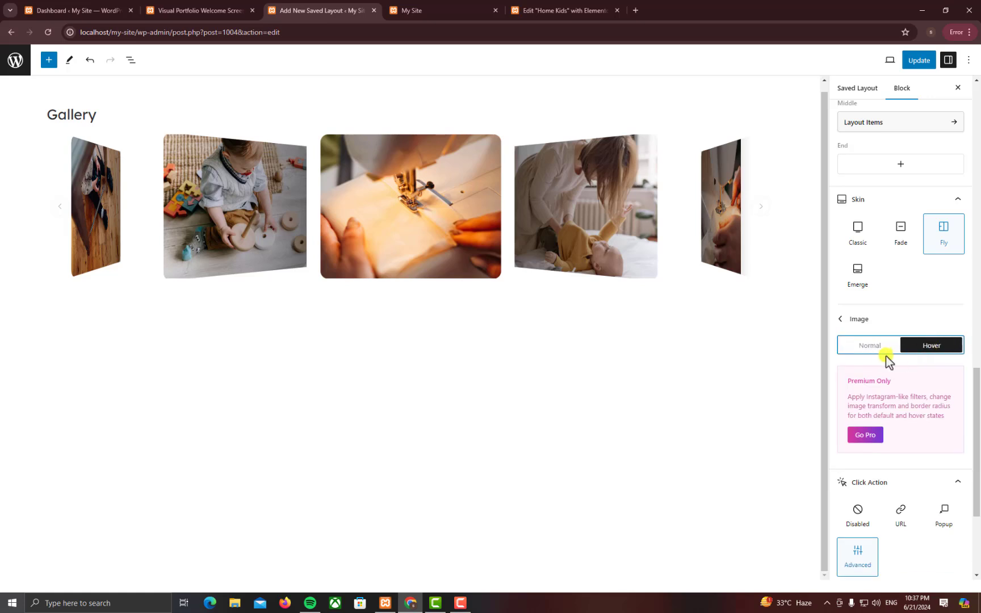
pyautogui.click(877, 353)
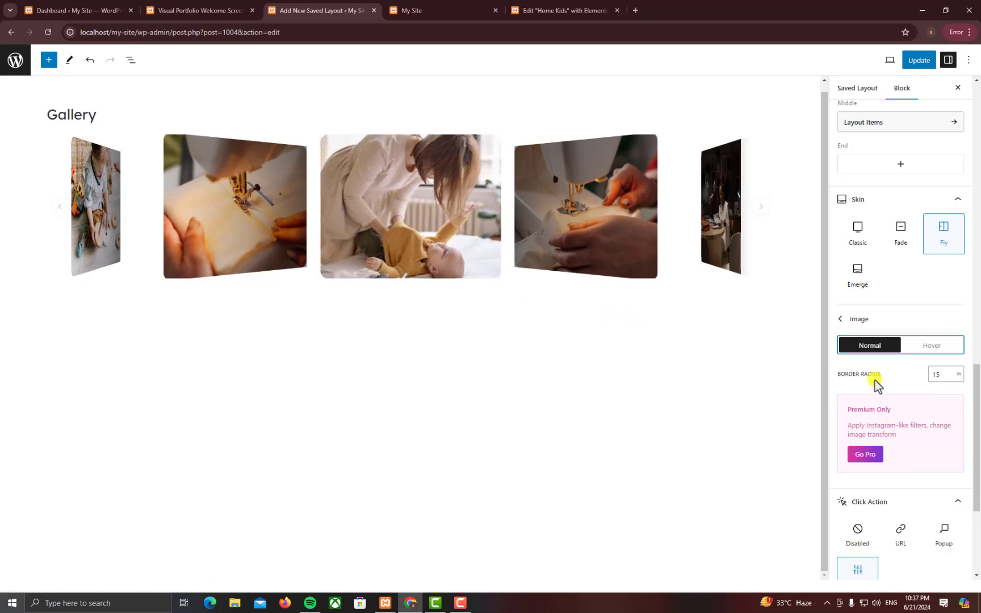
pyautogui.click(843, 320)
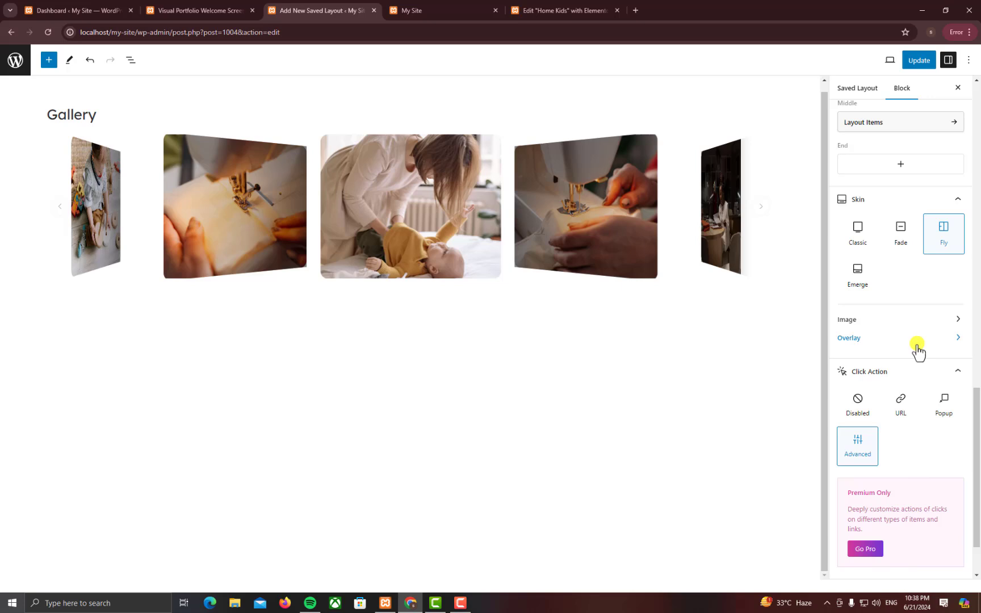
# Turn off the title display in the elements of the Fly skin's overlay.
pyautogui.click(917, 347)
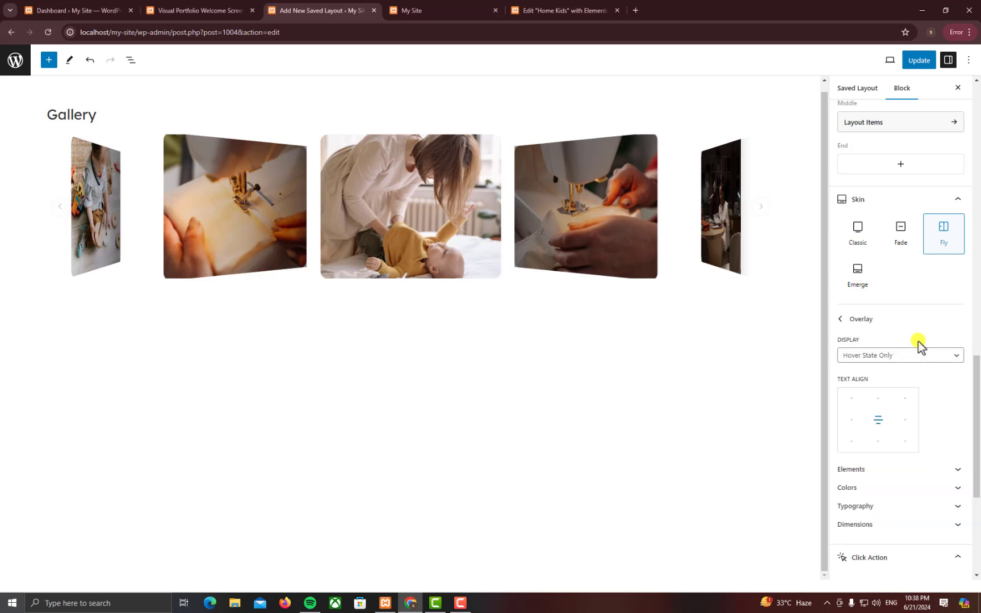
pyautogui.scroll(-1, 920, 443)
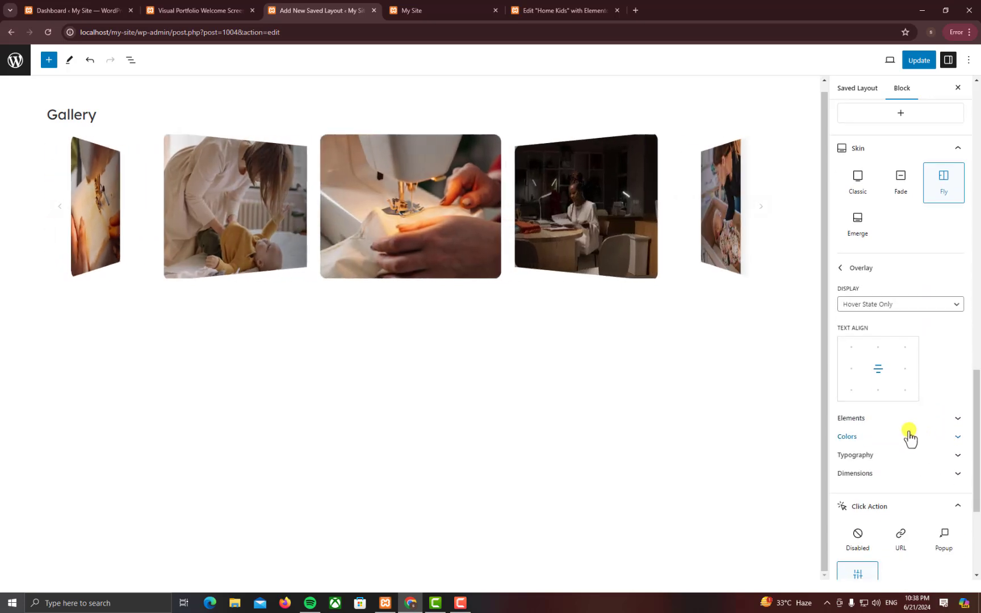
pyautogui.click(895, 421)
pyautogui.scroll(-1, 911, 445)
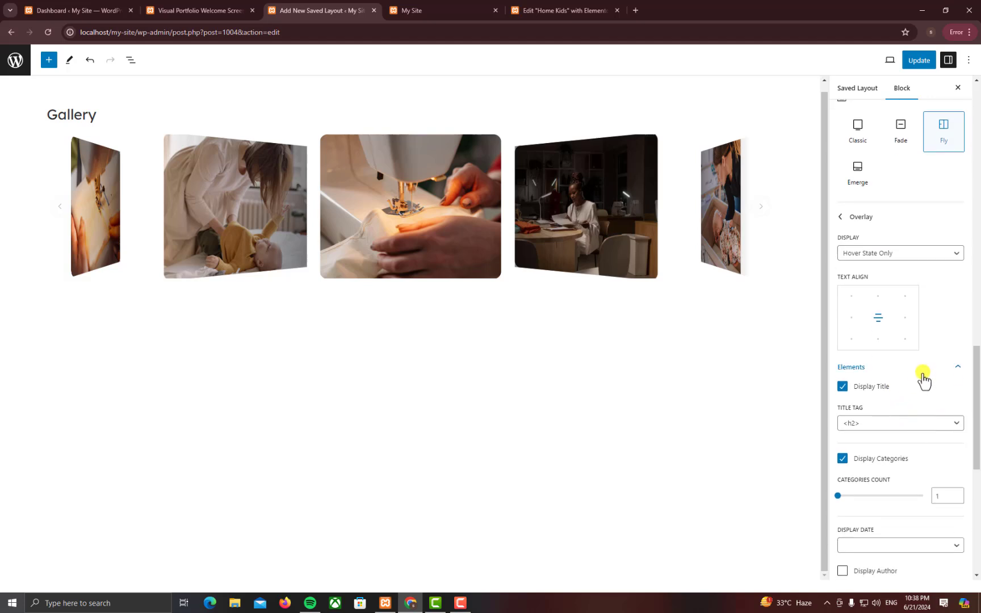
pyautogui.scroll(-1, 916, 376)
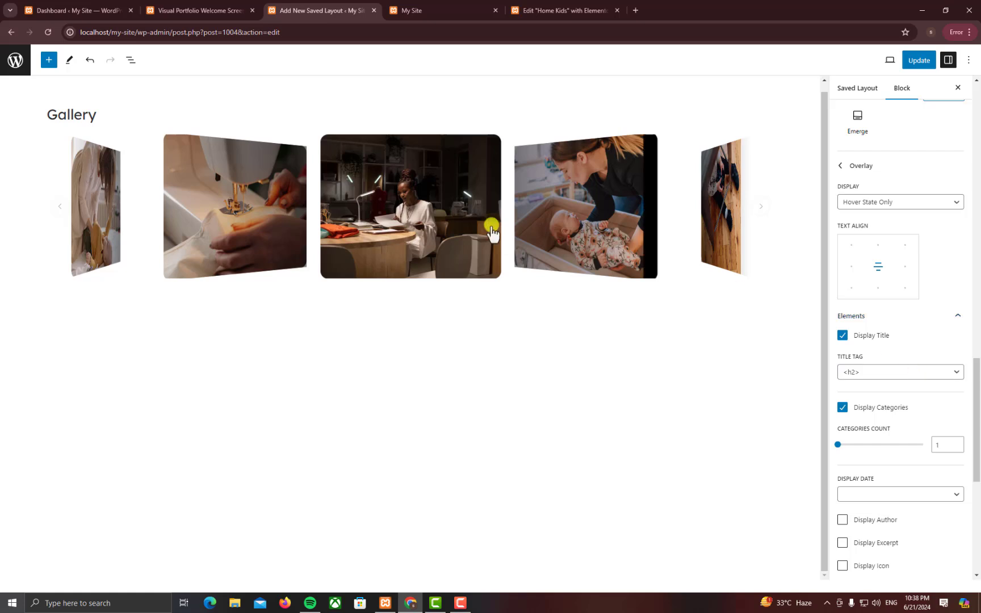
pyautogui.moveTo(438, 215)
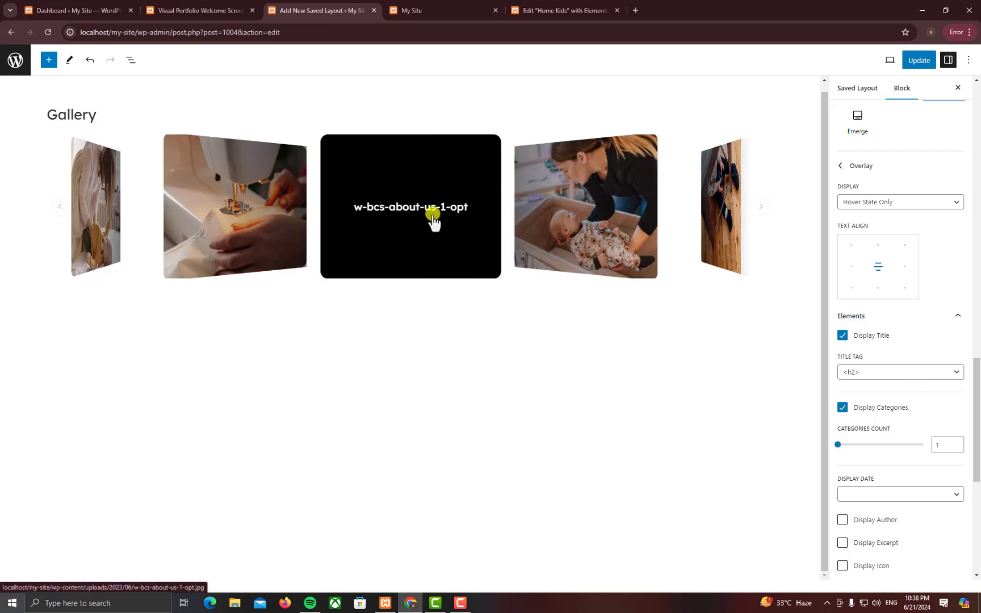
pyautogui.scroll(-1, 907, 345)
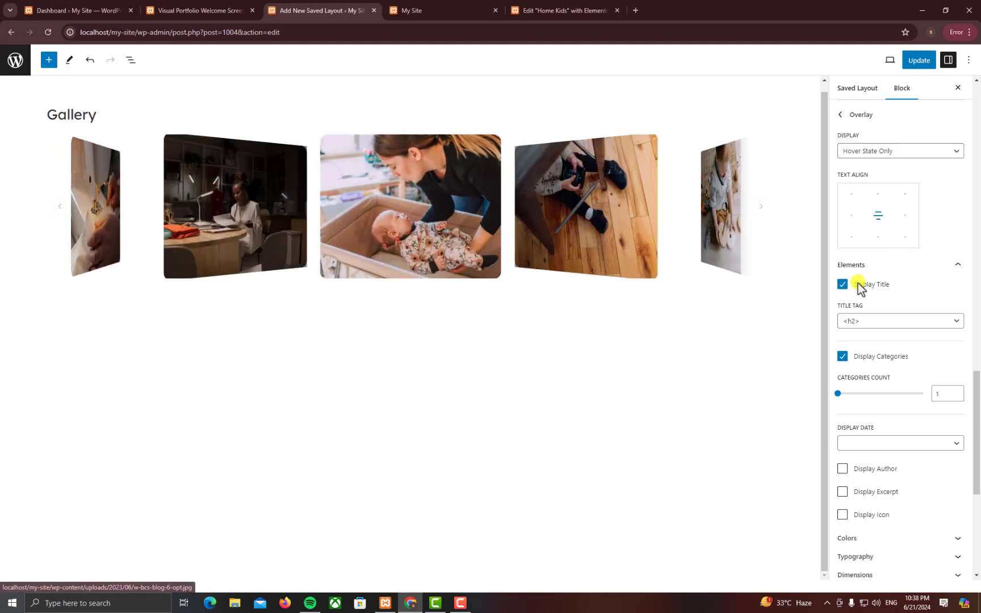
pyautogui.click(844, 285)
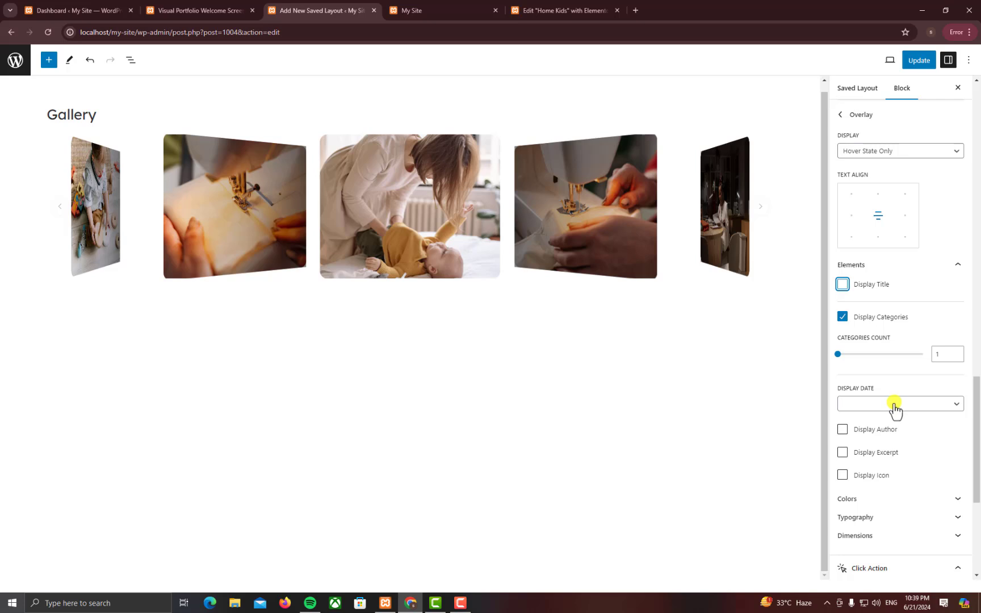
# Set the skin overlay's background colour to the semi-transparent red #FA101073 and close the colour picker.
pyautogui.scroll(-1, 925, 426)
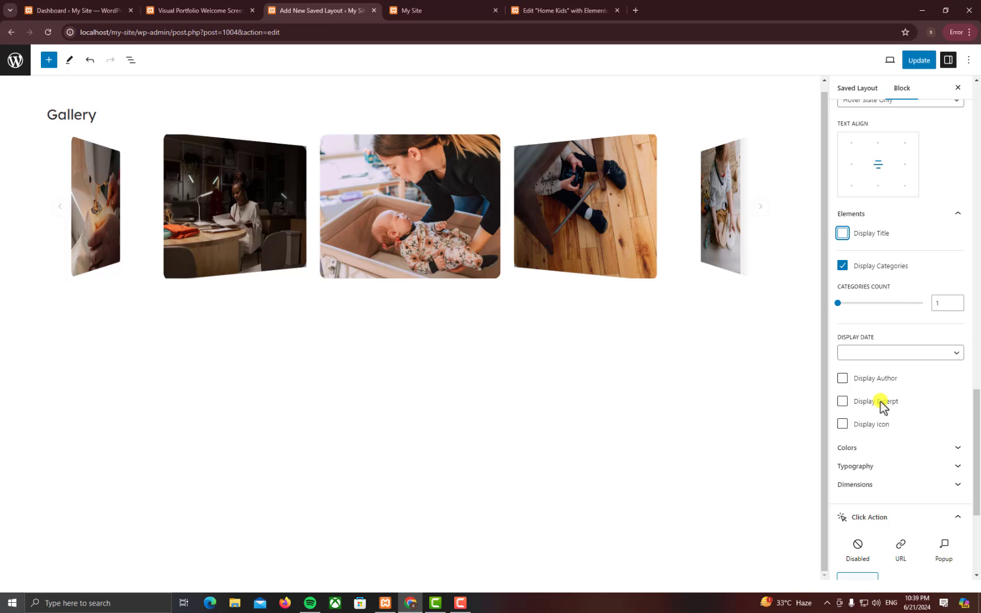
pyautogui.click(877, 448)
pyautogui.scroll(-1, 877, 418)
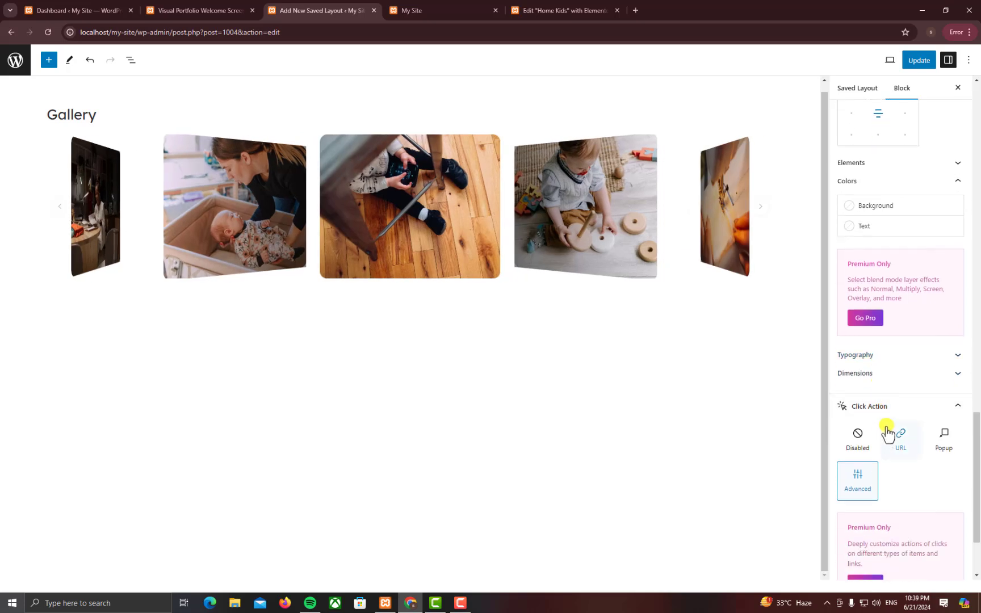
pyautogui.scroll(5, 878, 379)
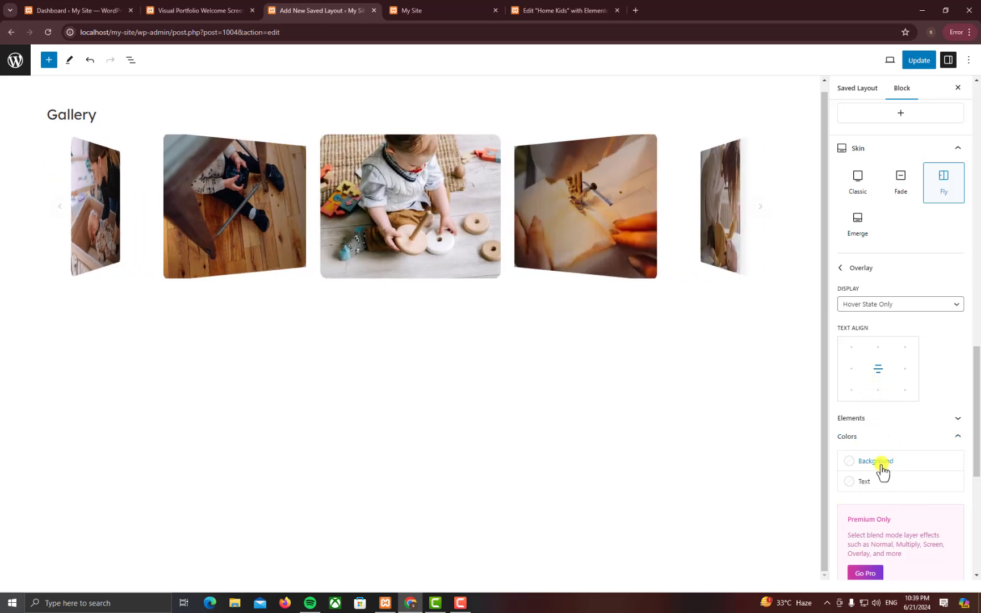
pyautogui.click(878, 467)
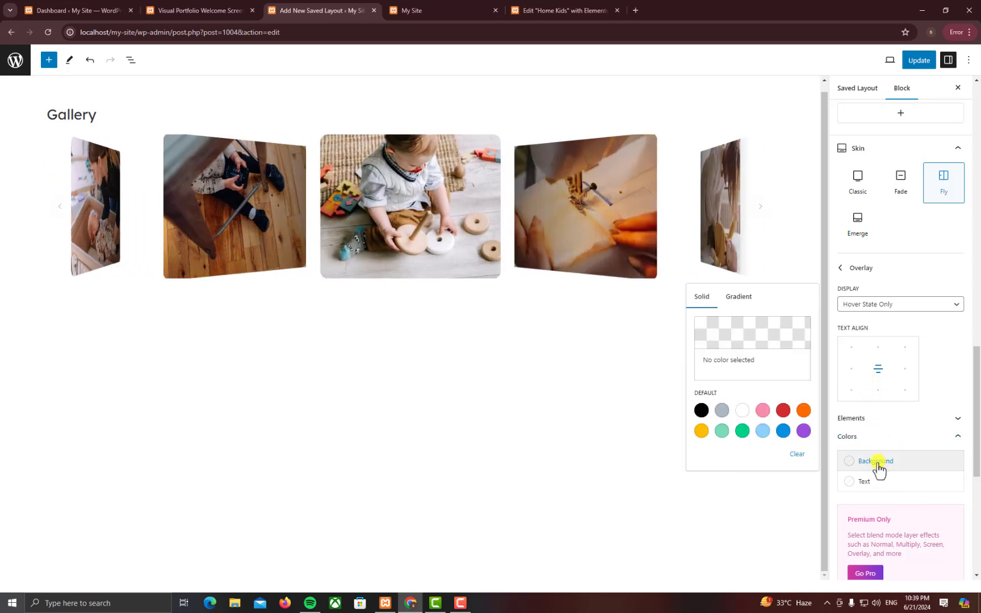
pyautogui.click(728, 344)
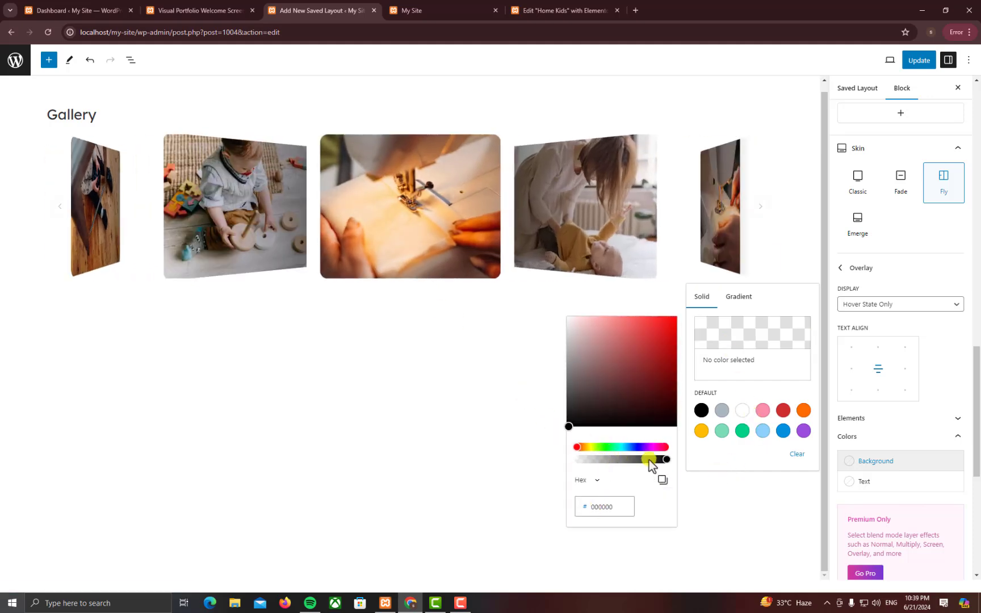
pyautogui.moveTo(649, 460); pyautogui.dragTo(618, 460)
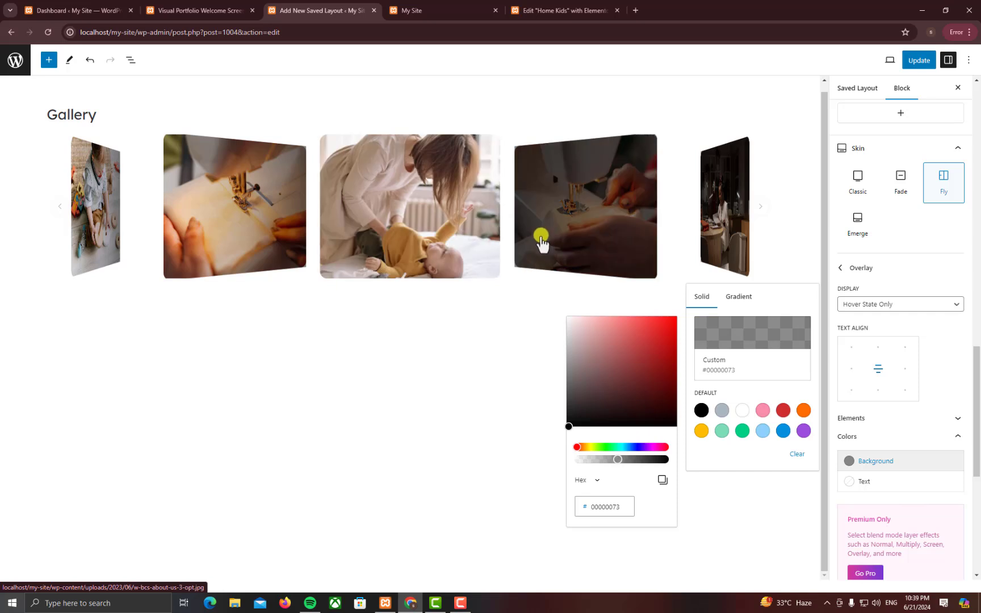
pyautogui.moveTo(633, 391); pyautogui.dragTo(668, 320)
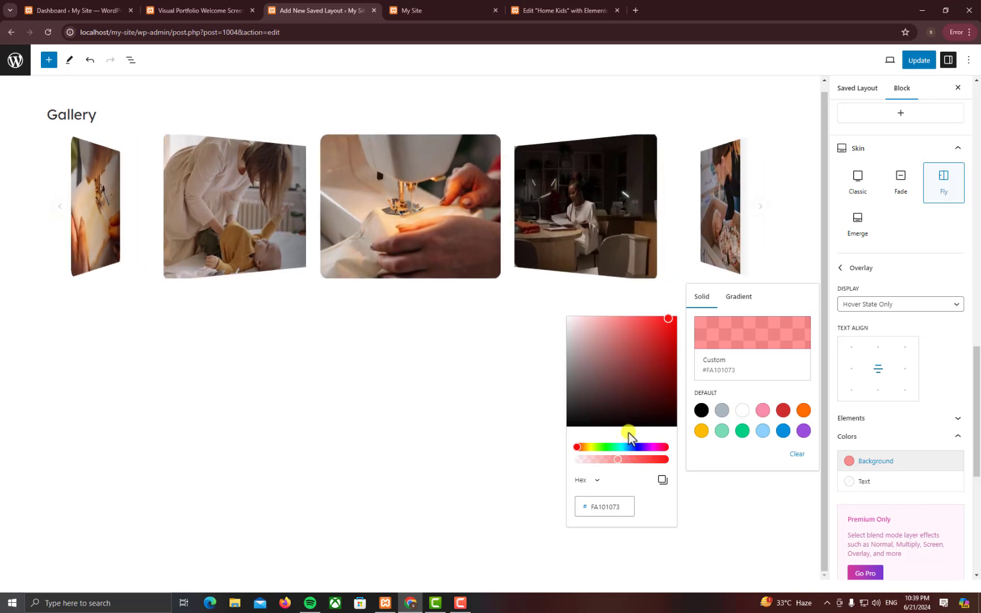
pyautogui.click(525, 436)
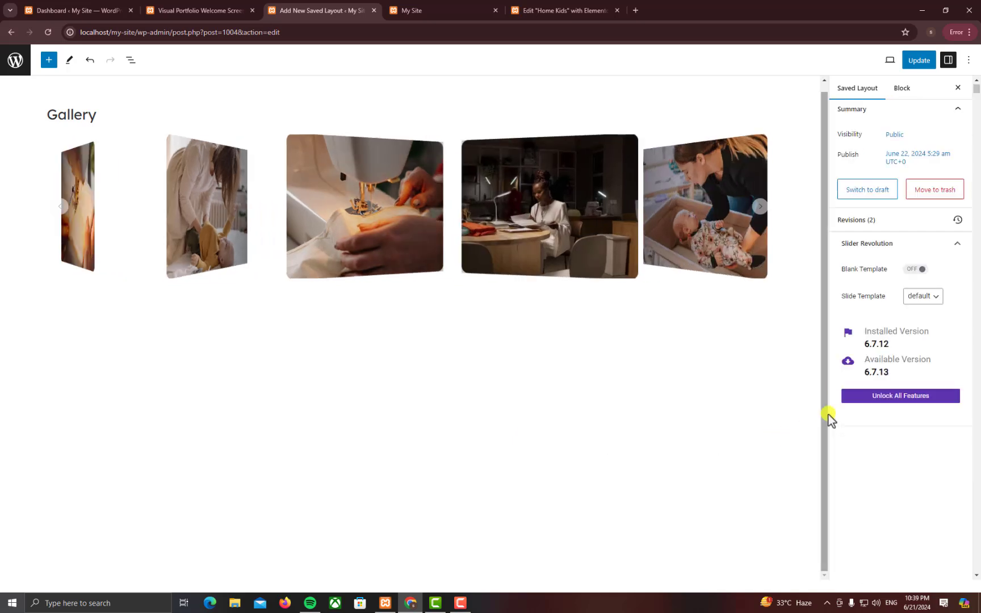
# Reselect the gallery block and check the typography options of the Fly skin's overlay.
pyautogui.click(902, 91)
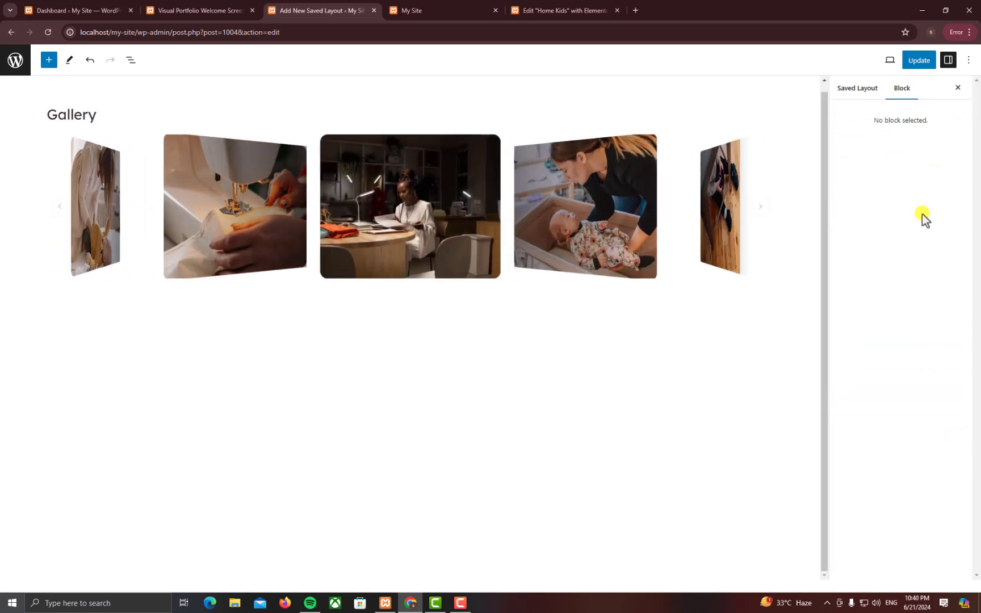
pyautogui.click(588, 219)
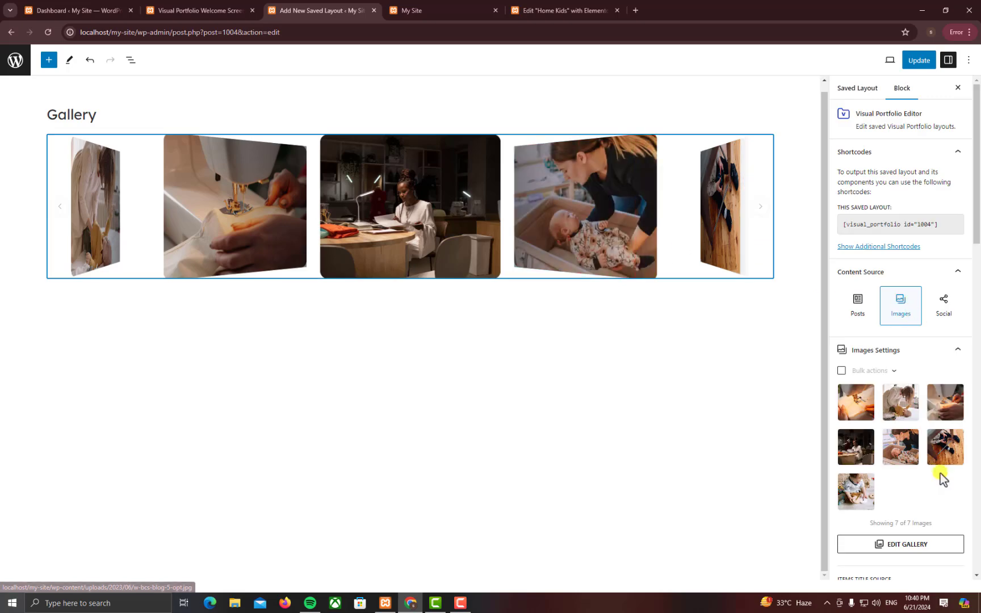
pyautogui.scroll(-8, 940, 478)
pyautogui.scroll(-8, 940, 479)
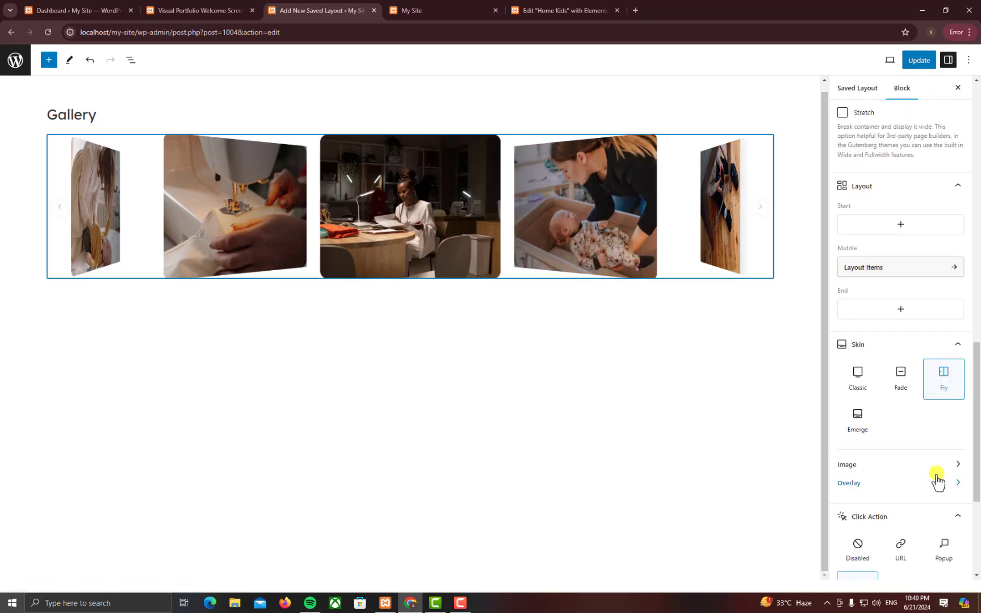
pyautogui.click(868, 388)
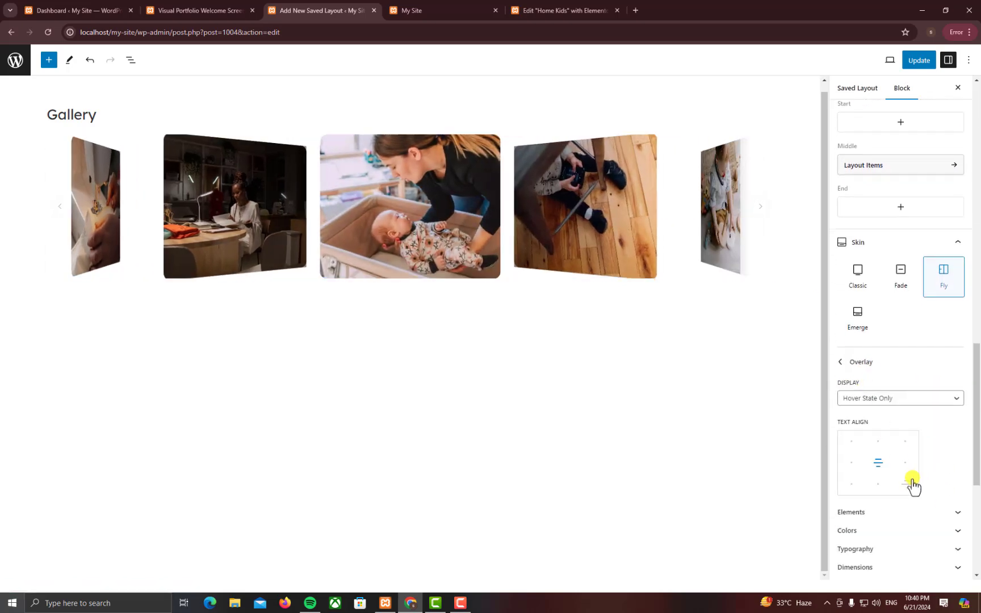
pyautogui.scroll(-4, 913, 483)
pyautogui.click(882, 346)
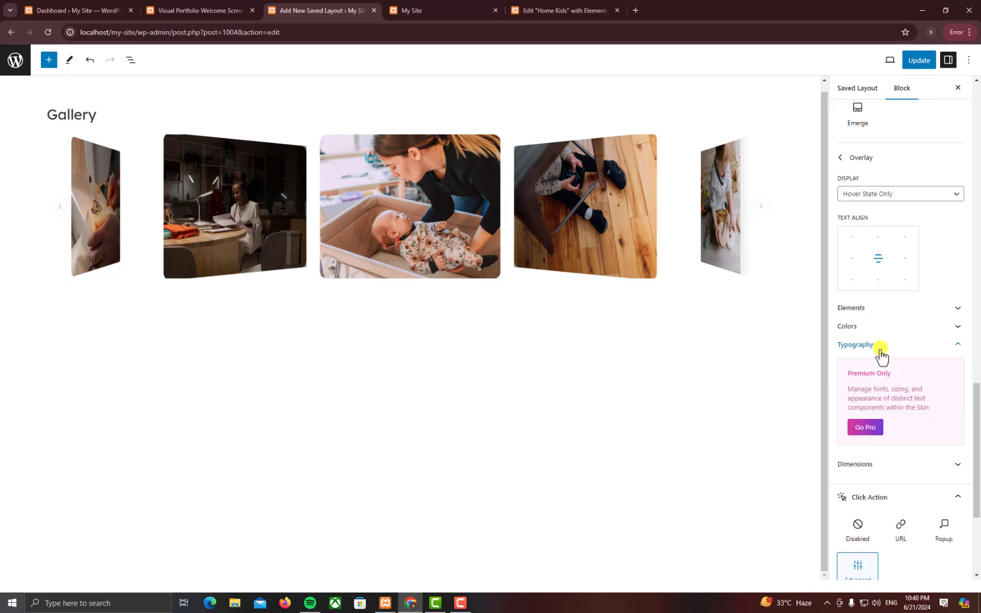
# Check the dimensions options of the Fly skin's overlay and review the gallery's images and item title and description sources.
pyautogui.scroll(-1, 920, 517)
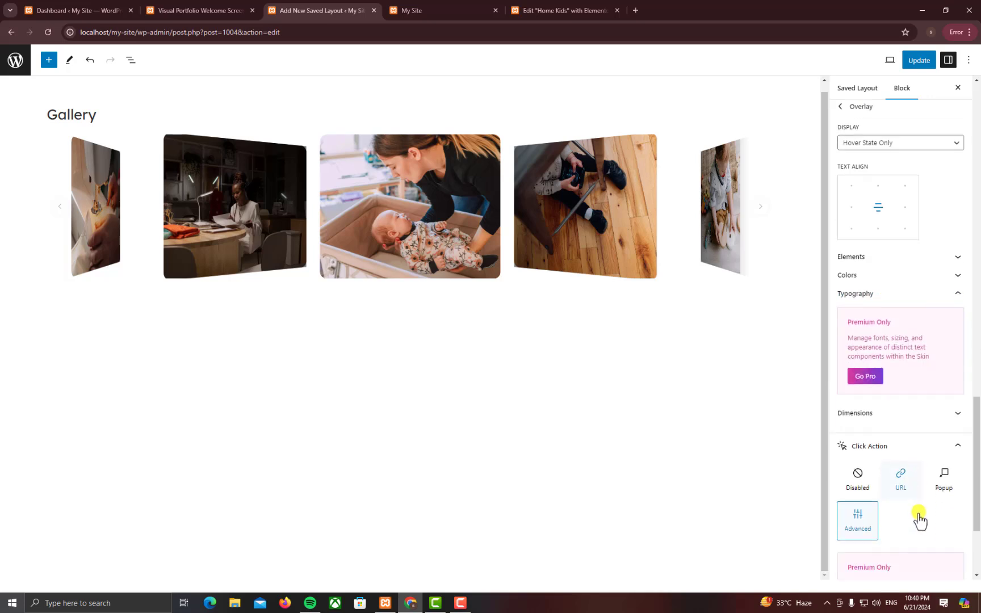
pyautogui.click(890, 414)
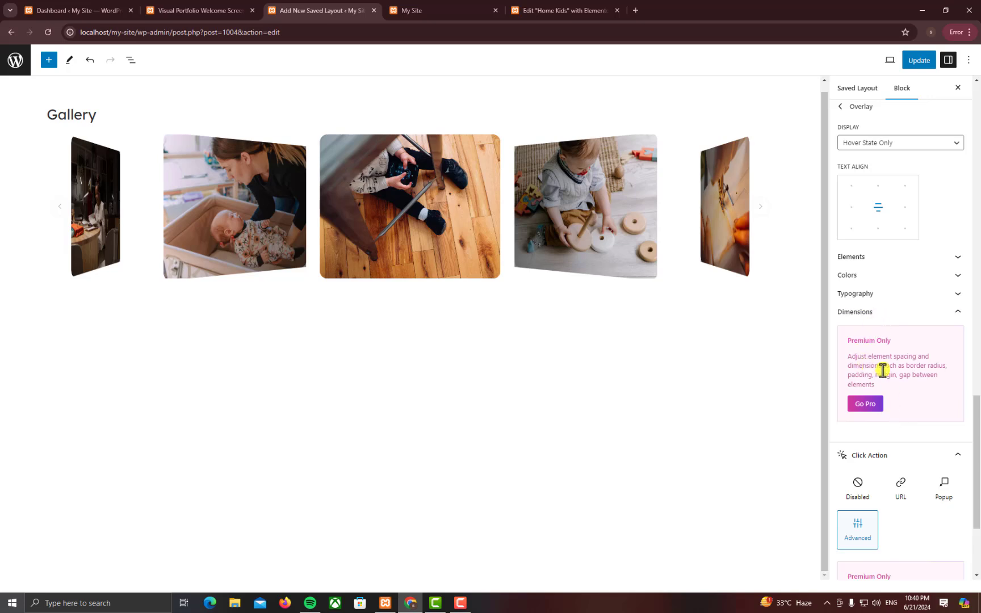
pyautogui.scroll(10, 883, 369)
pyautogui.scroll(7, 893, 325)
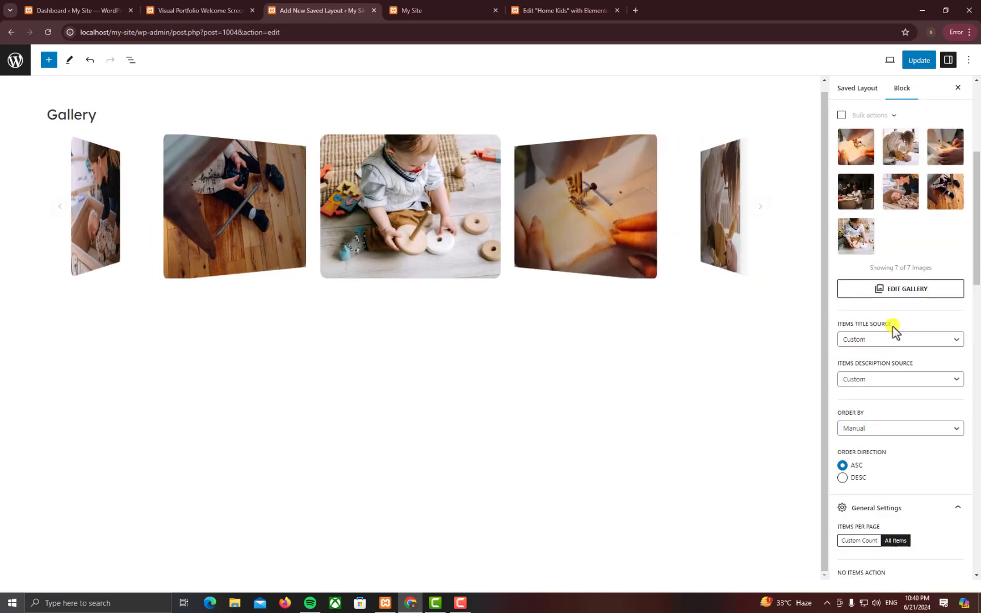
pyautogui.scroll(-4, 897, 453)
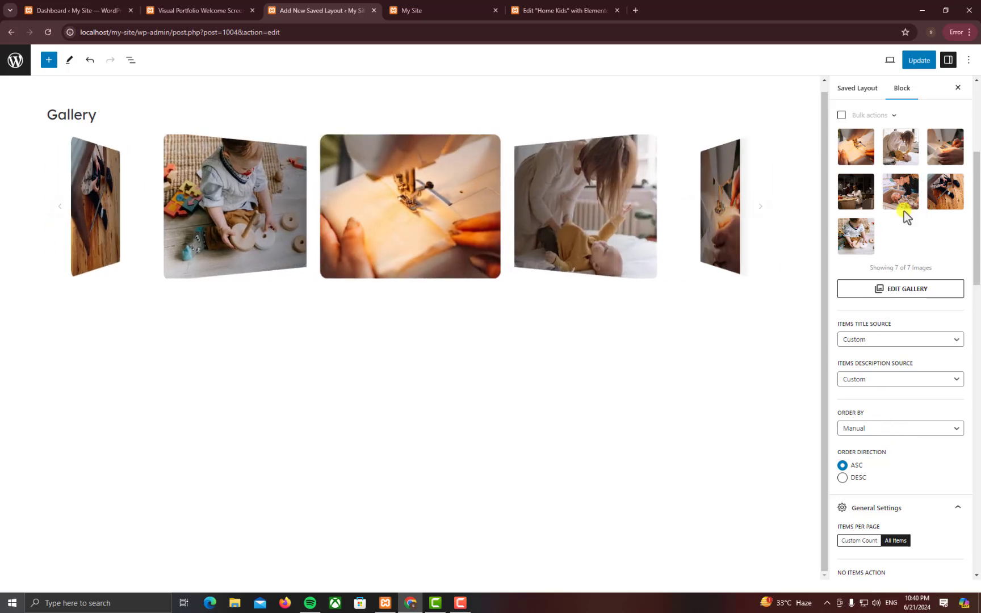
# Update the saved layout and check the gallery slider on the reloaded home page by advancing it one slide.
pyautogui.click(917, 61)
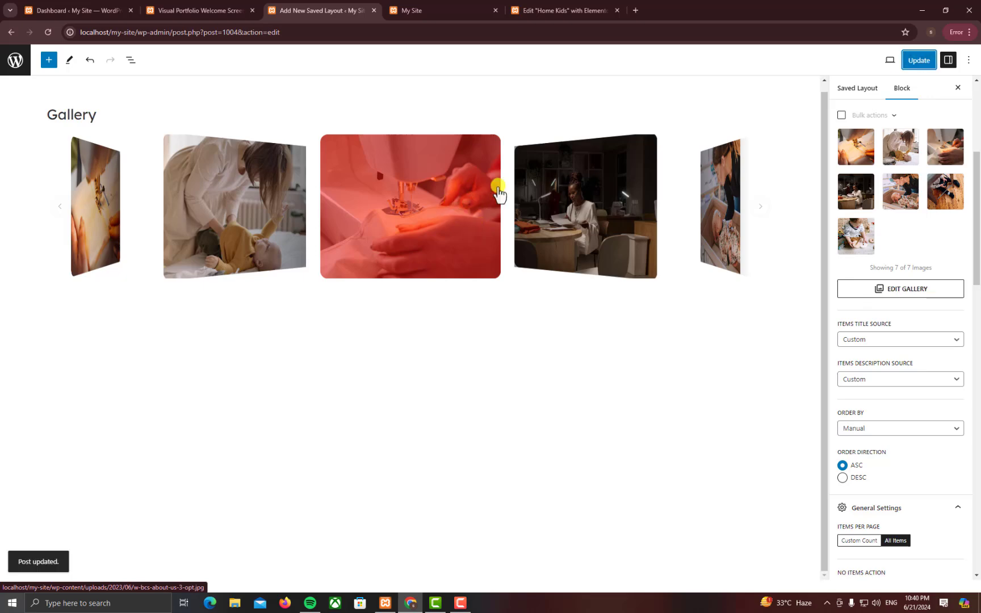
pyautogui.click(465, 11)
pyautogui.click(469, 32)
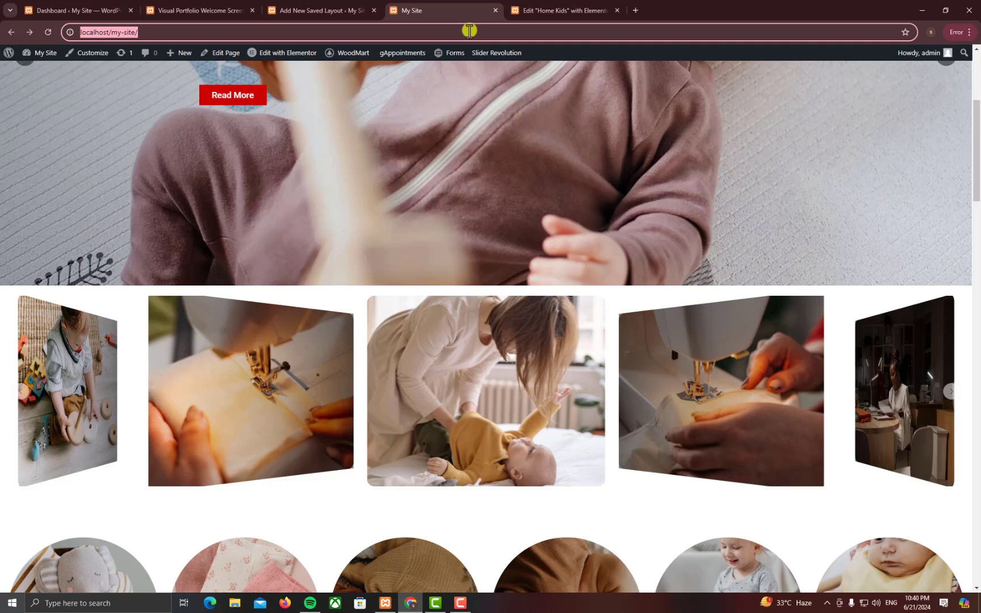
pyautogui.press('Return')
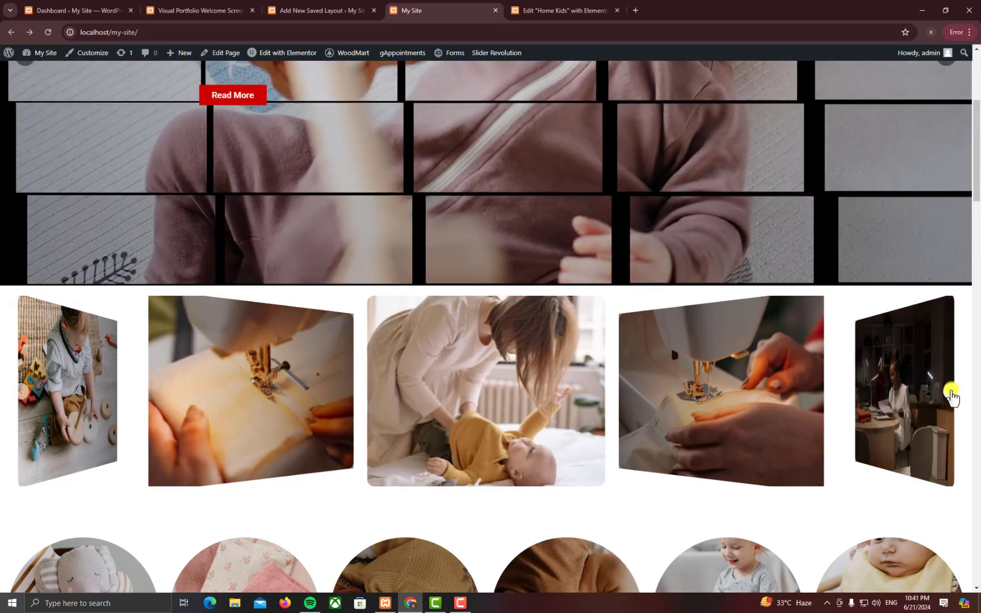
pyautogui.click(952, 392)
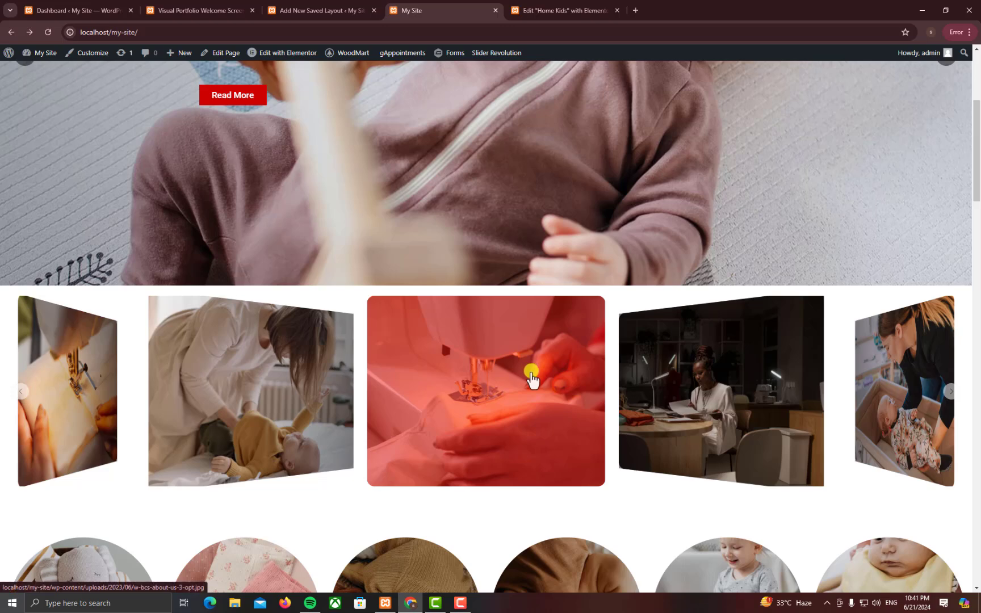